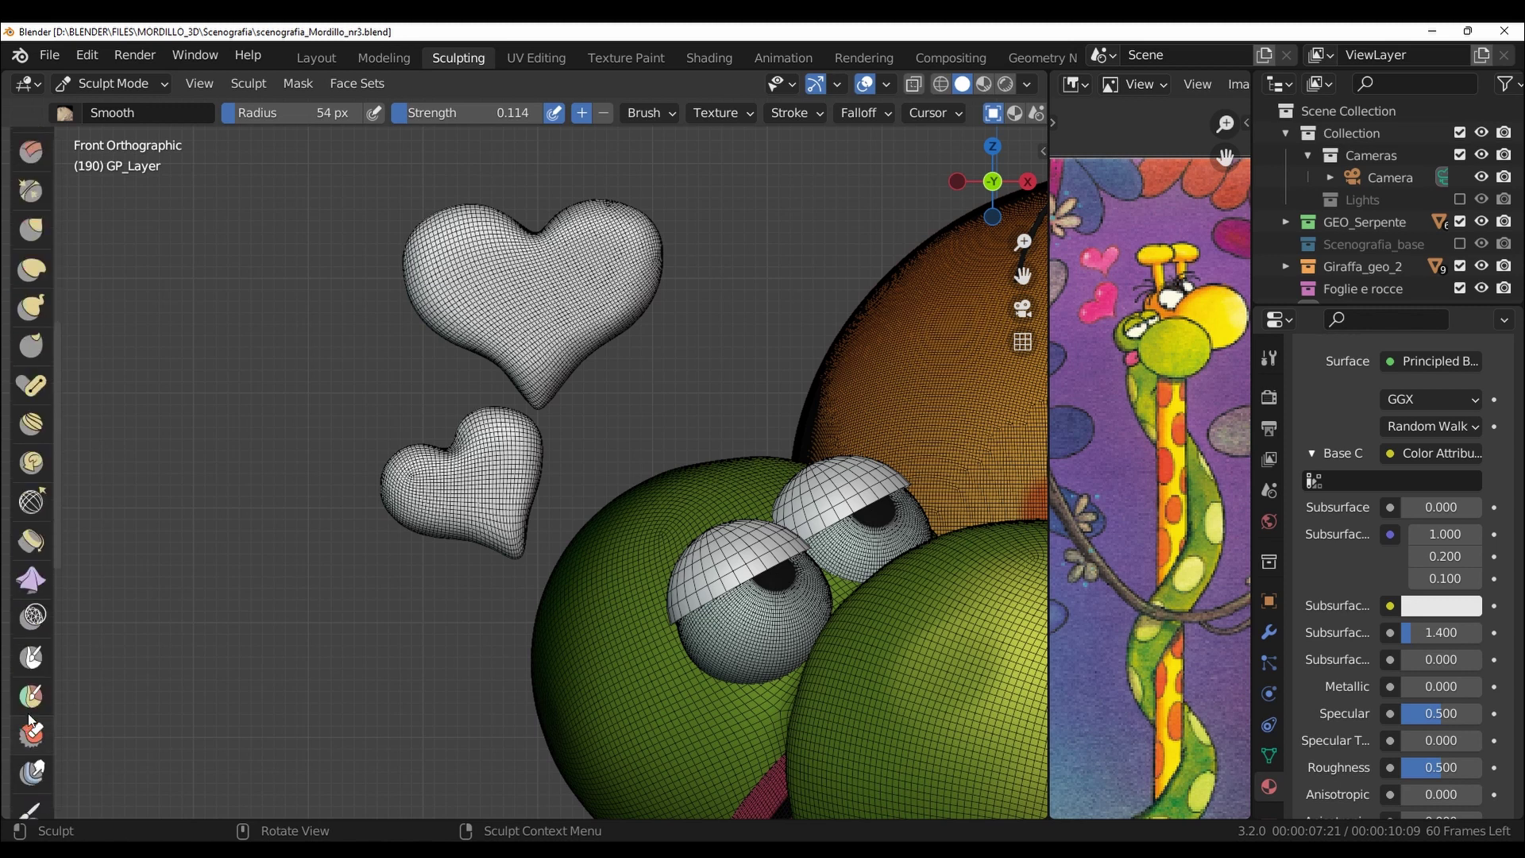
scroll(21, 721, "down", 5)
Switch to the colour Paint brush and create a new colour palette named Cuori
left_click(31, 687)
scroll(1403, 541, "up", 5)
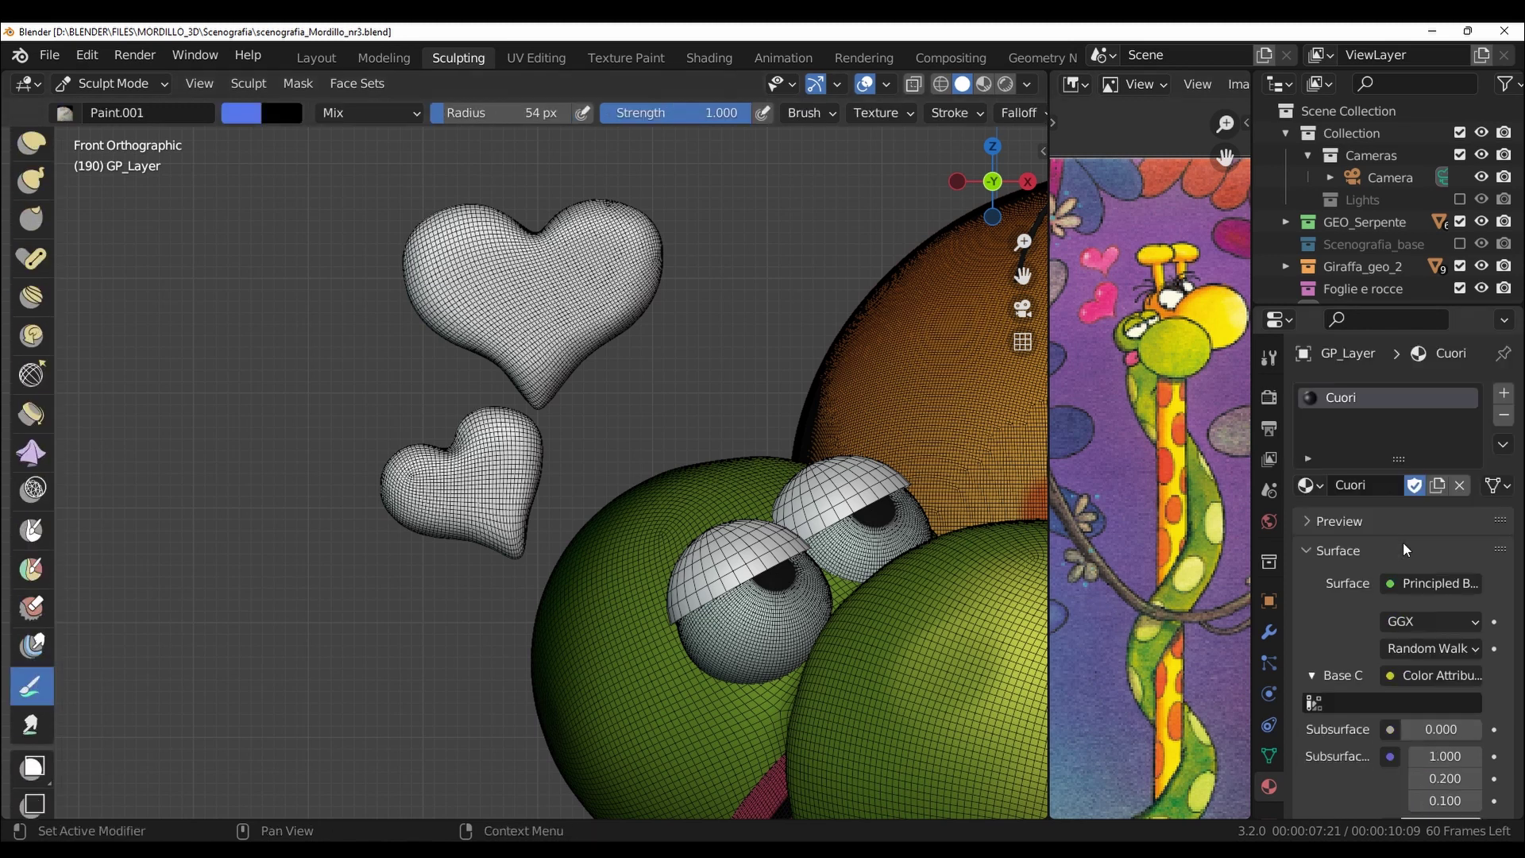
left_click(1269, 357)
left_click_drag(1312, 307, 1312, 256)
left_click_drag(1049, 338, 985, 339)
left_click_drag(1252, 477, 1174, 476)
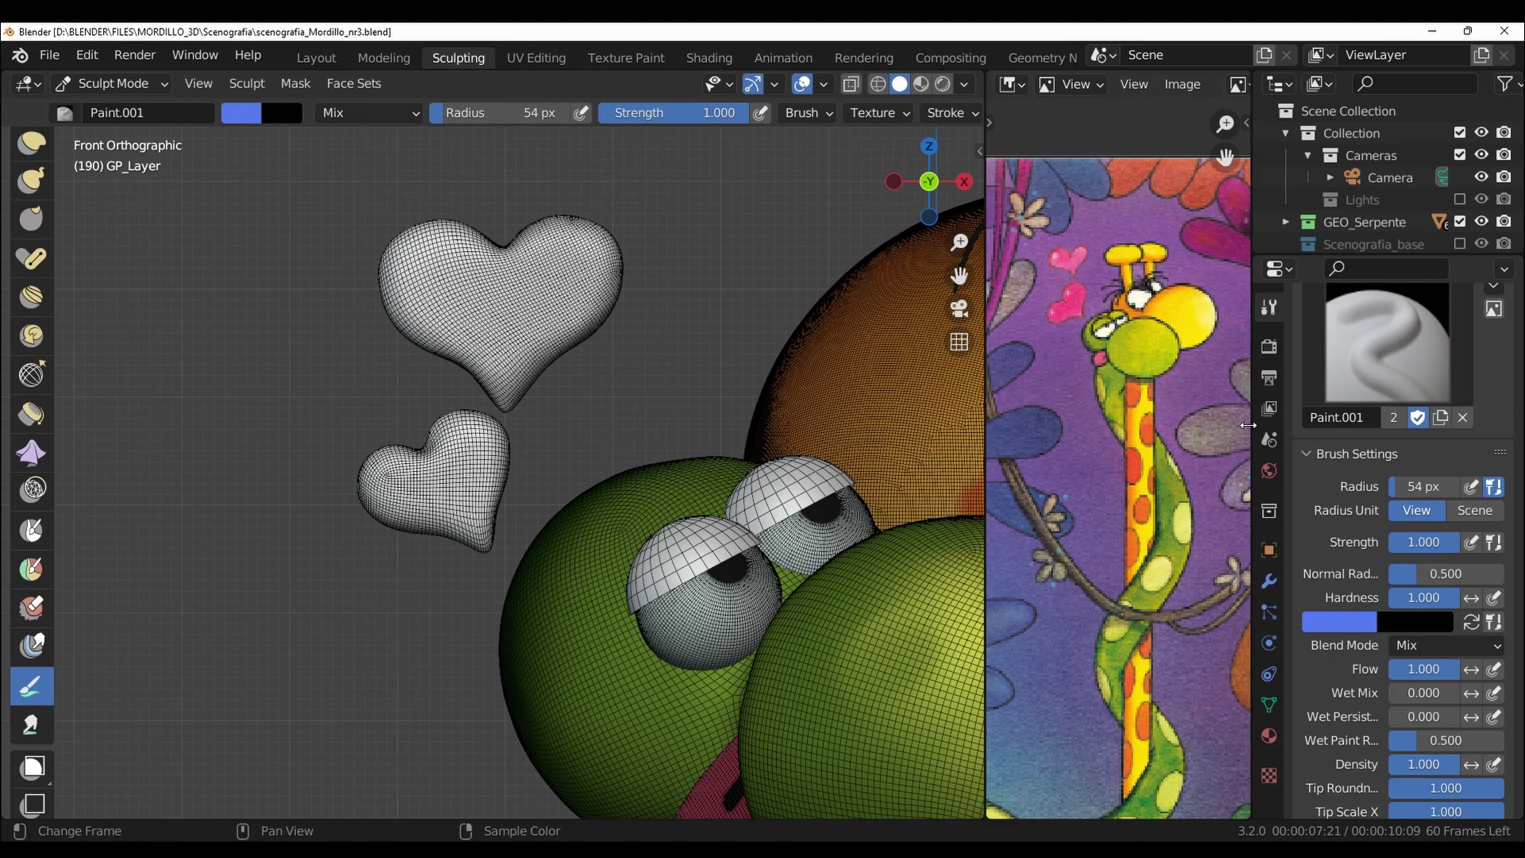
scroll(1351, 556, "down", 10)
left_click(1237, 494)
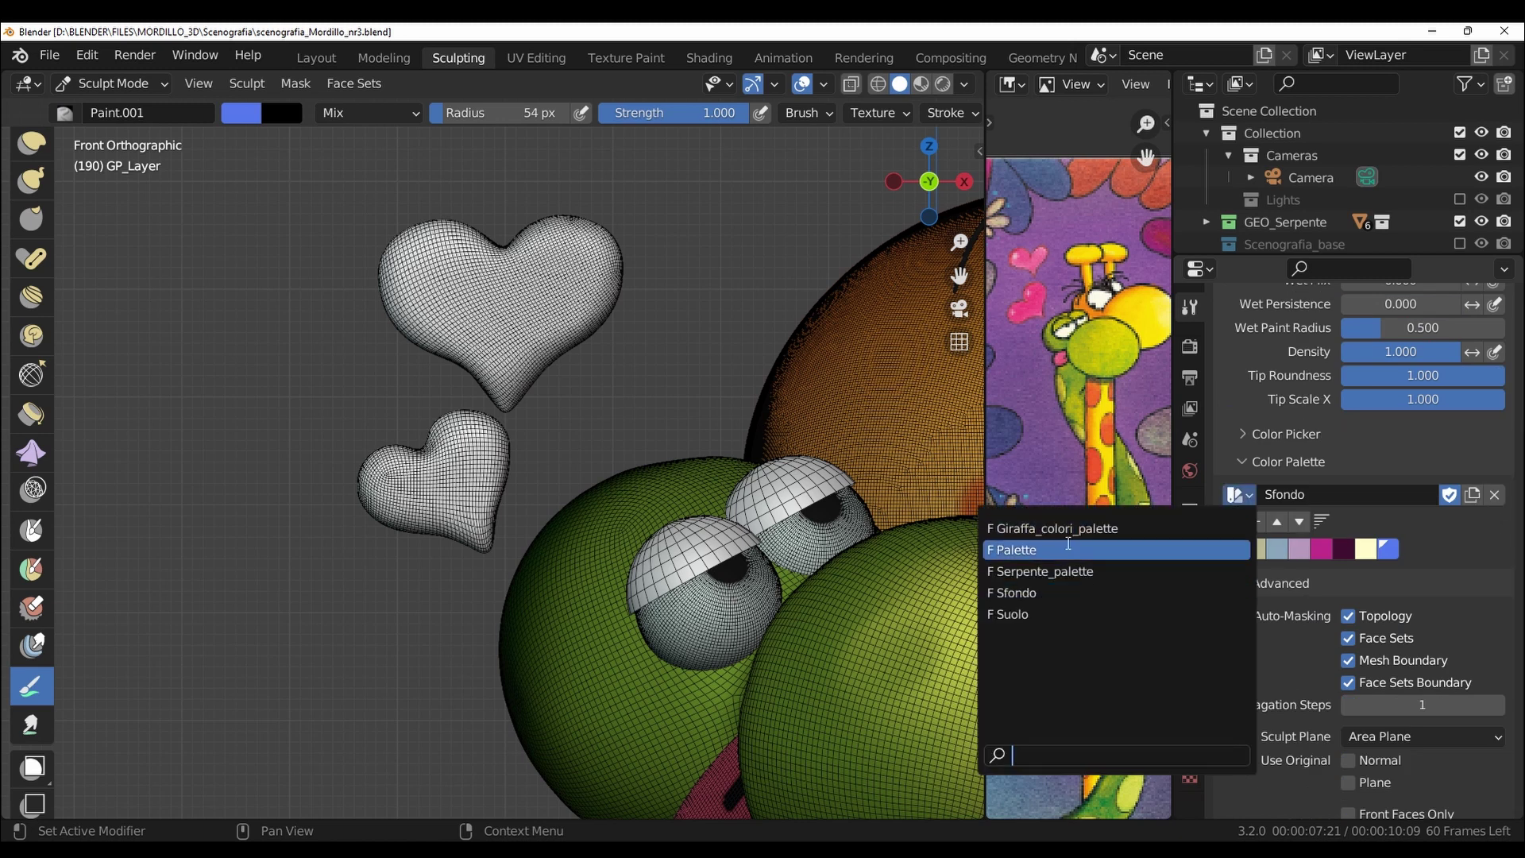
left_click(1472, 497)
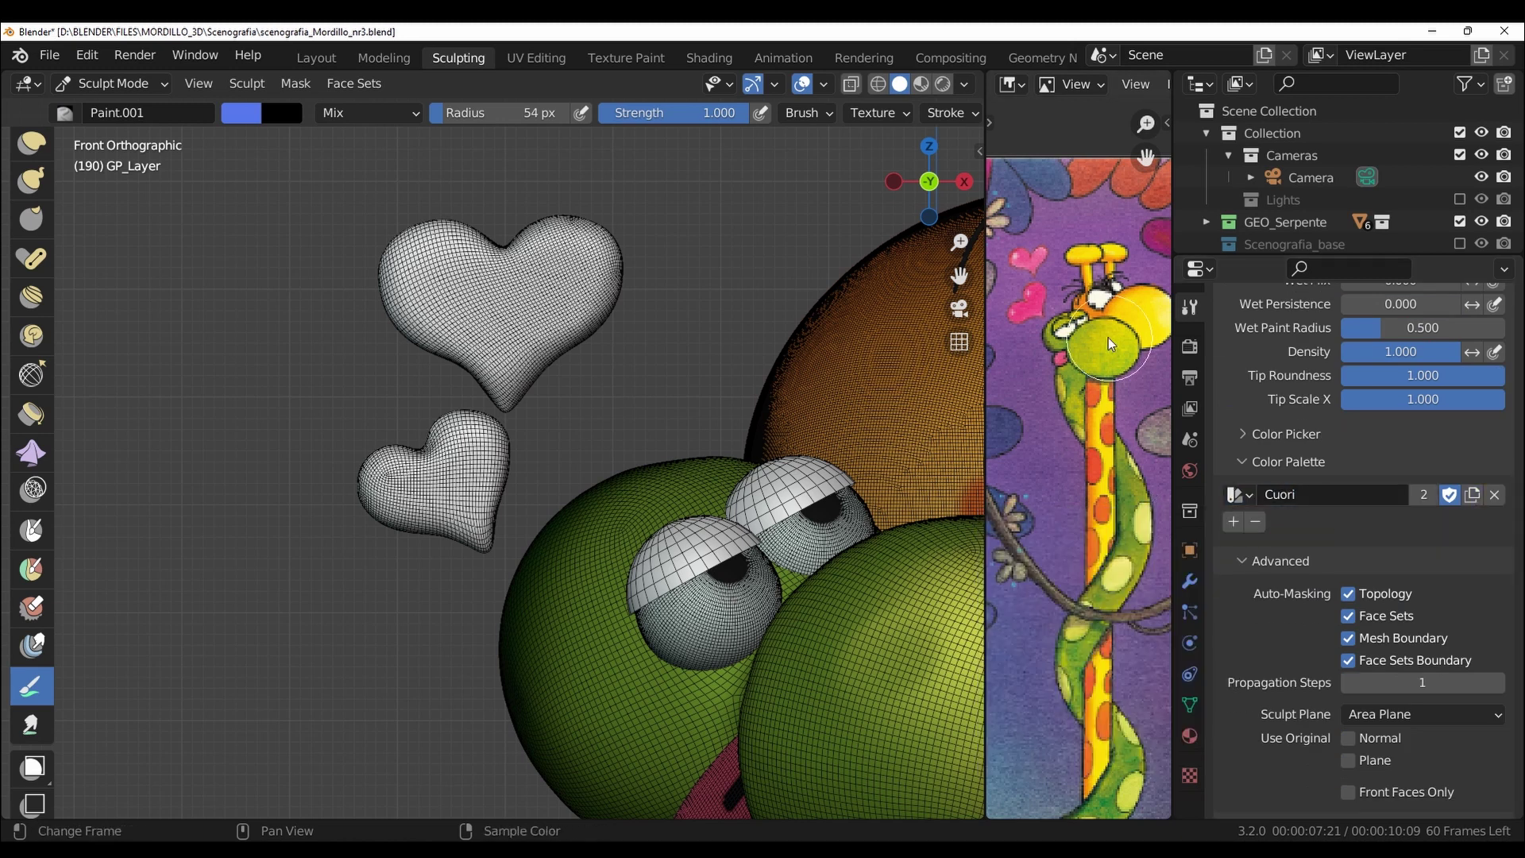
Sample the pink from the reference hearts, add it to Cuori, and set brush radius to 37 px
left_click_drag(1174, 557, 1250, 556)
scroll(1056, 278, "up", 3)
scroll(1057, 278, "up", 2)
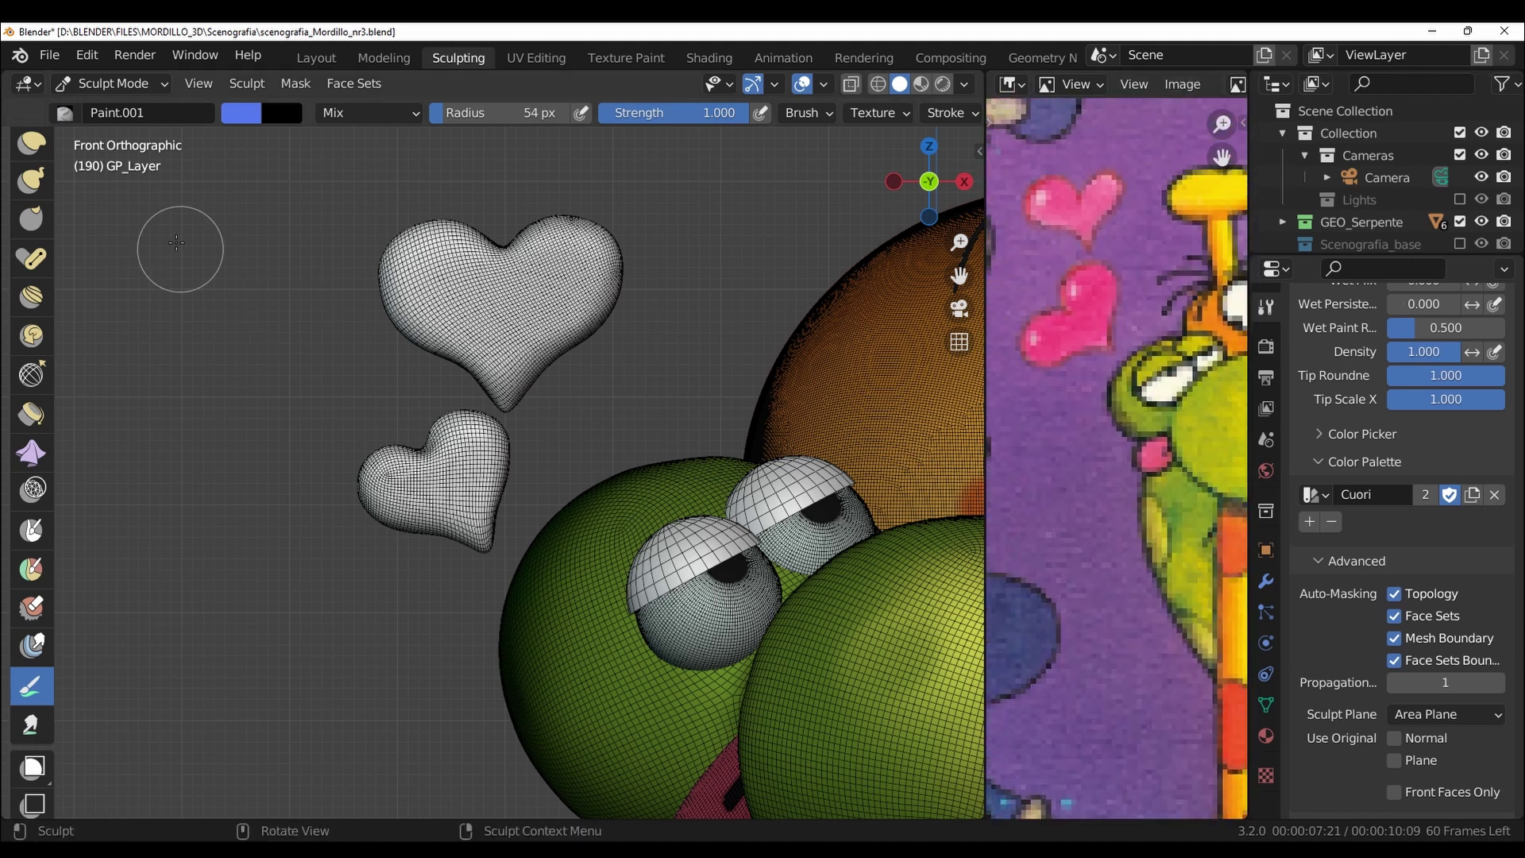
left_click(243, 112)
left_click(409, 319)
left_click(1073, 198)
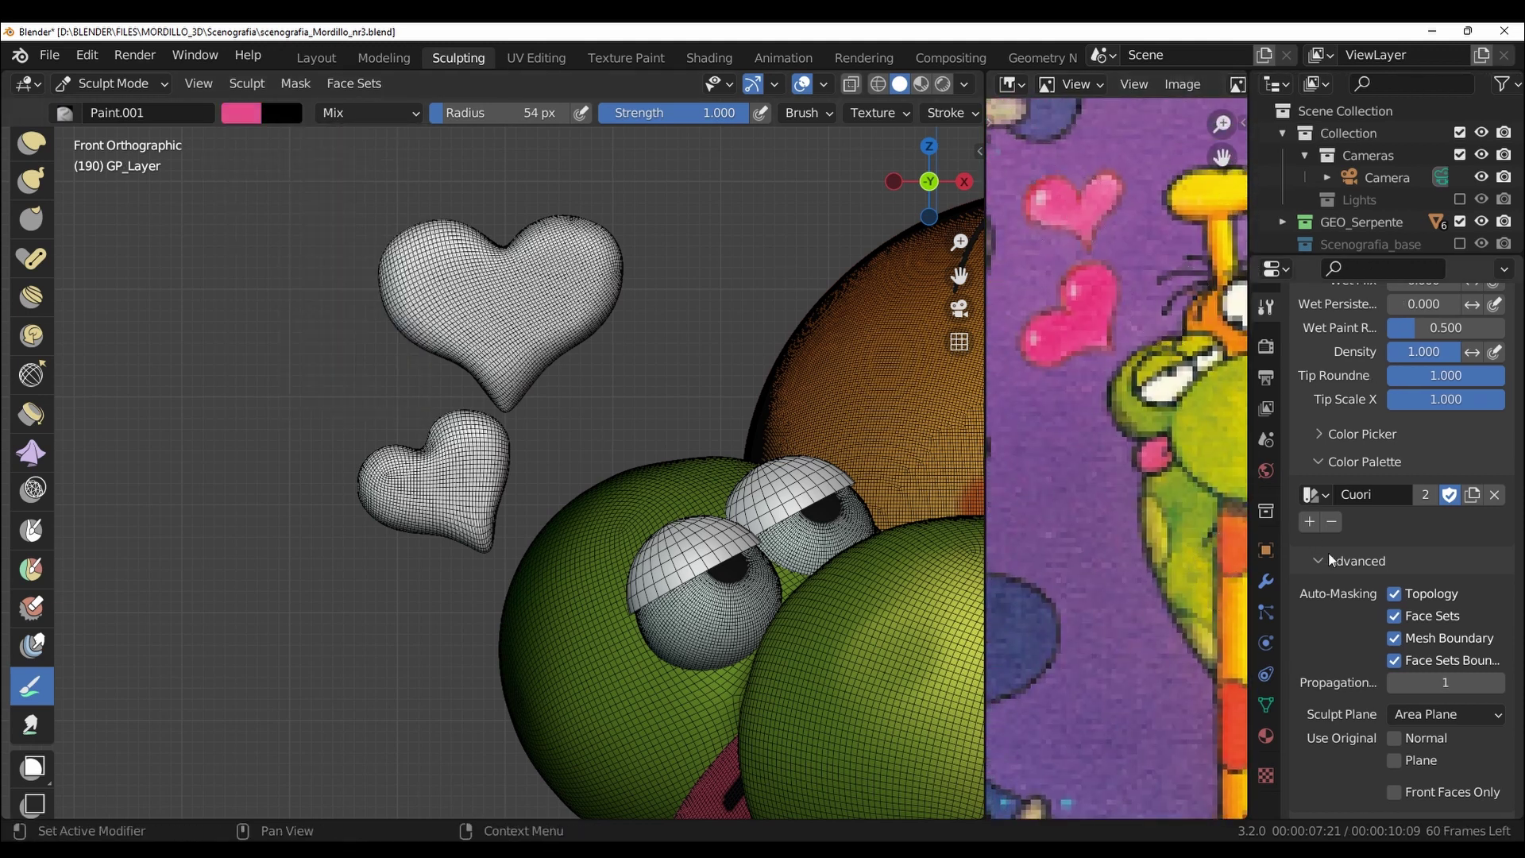
left_click(1309, 522)
key("bracketleft")
key("bracketleft")
key("bracketleft")
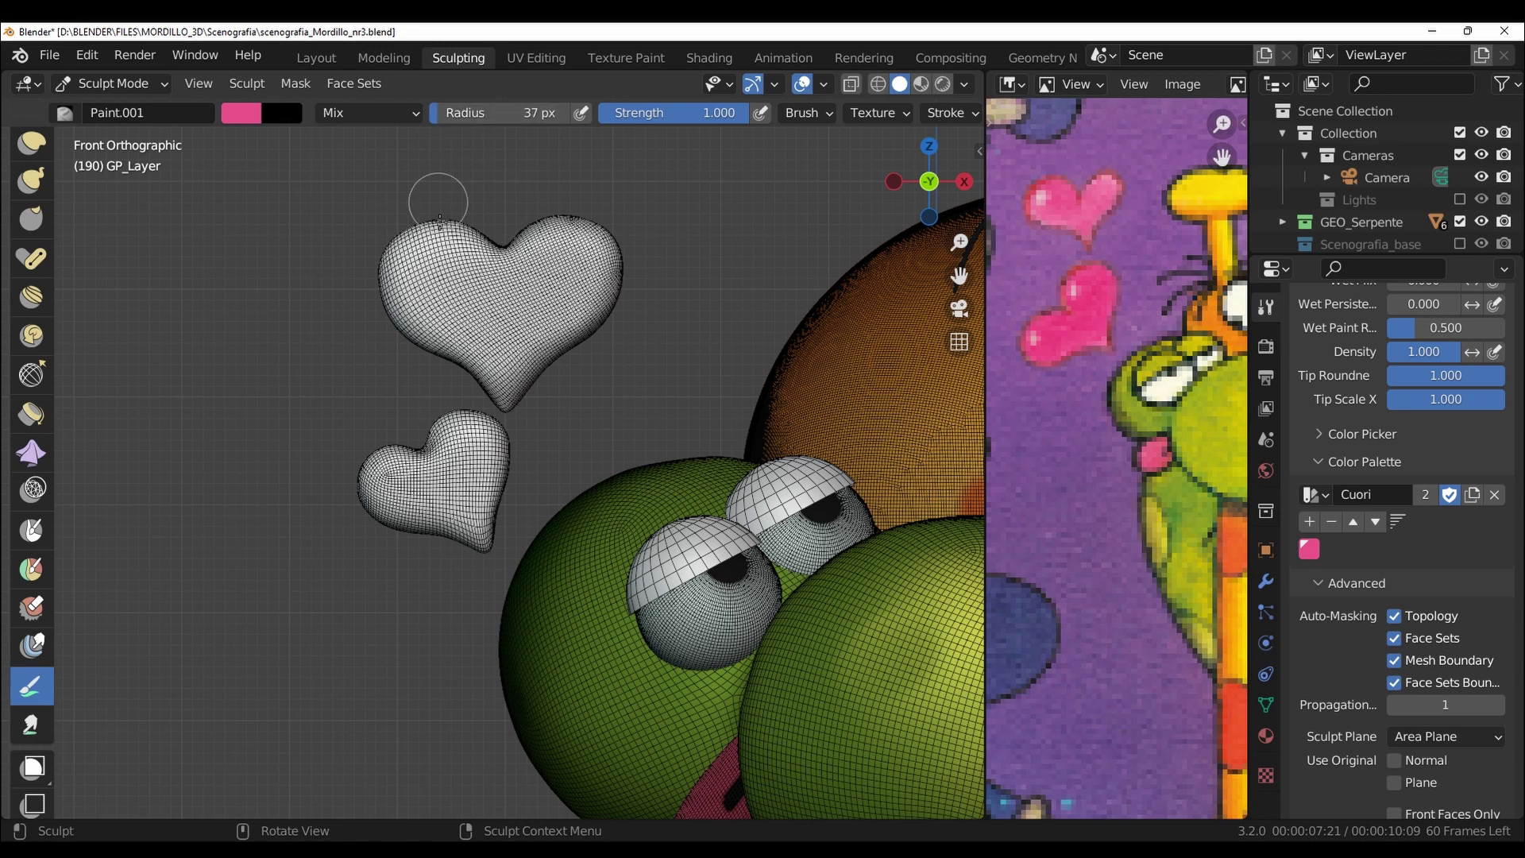
scroll(469, 199, "up", 2)
Paint the front of the big and small hearts pink
scroll(557, 318, "up", 1)
mouse_move(557, 262)
left_mouse_down()
mouse_move(423, 286)
mouse_move(543, 479)
mouse_move(617, 383)
mouse_move(628, 254)
left_mouse_up()
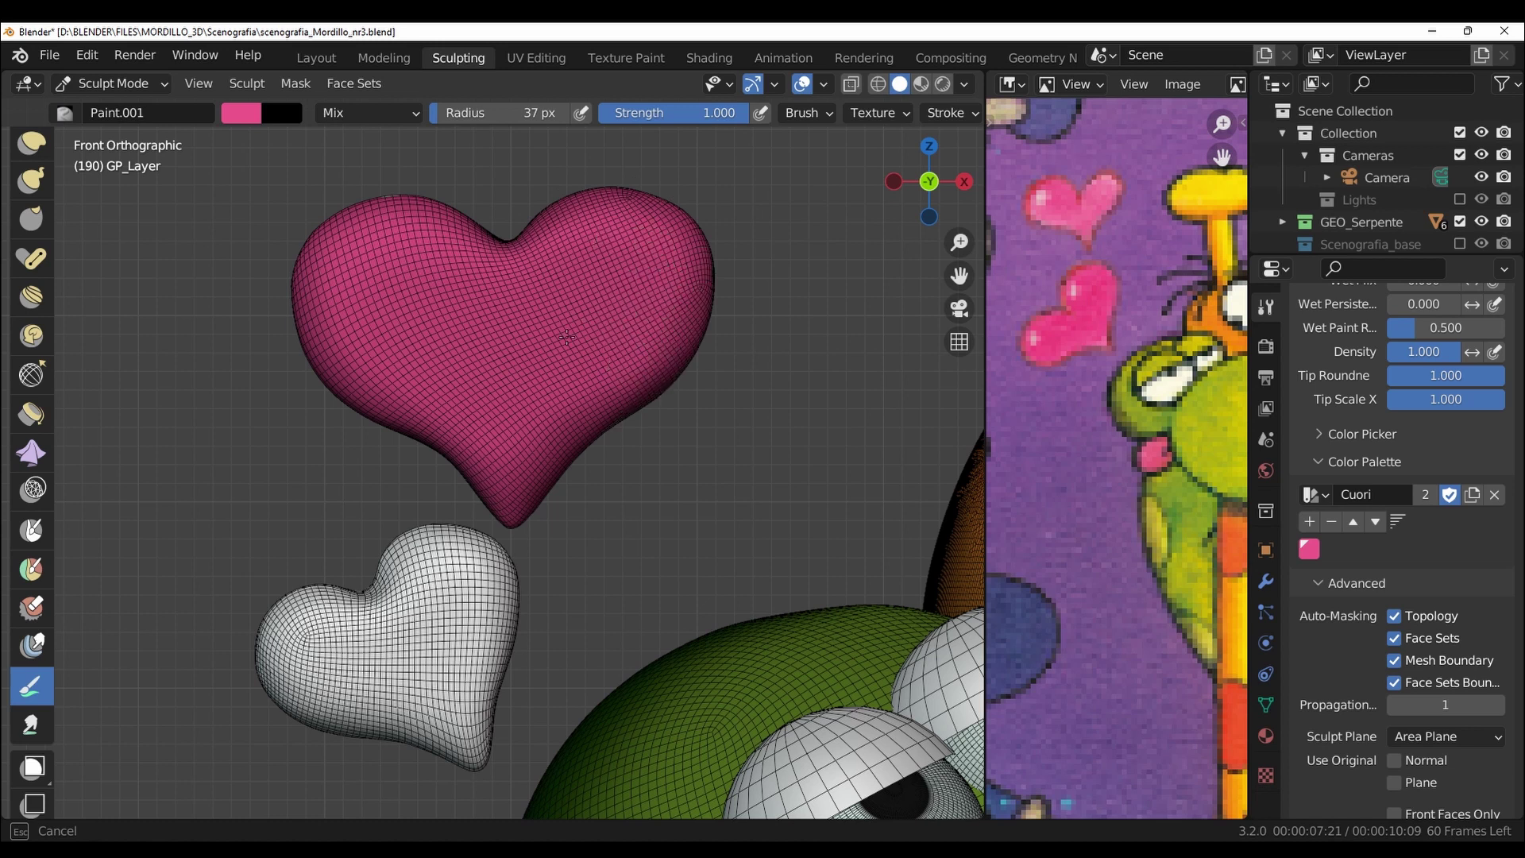
mouse_move(413, 556)
left_mouse_down()
mouse_move(271, 602)
mouse_move(445, 747)
mouse_move(449, 635)
mouse_move(509, 581)
left_mouse_up()
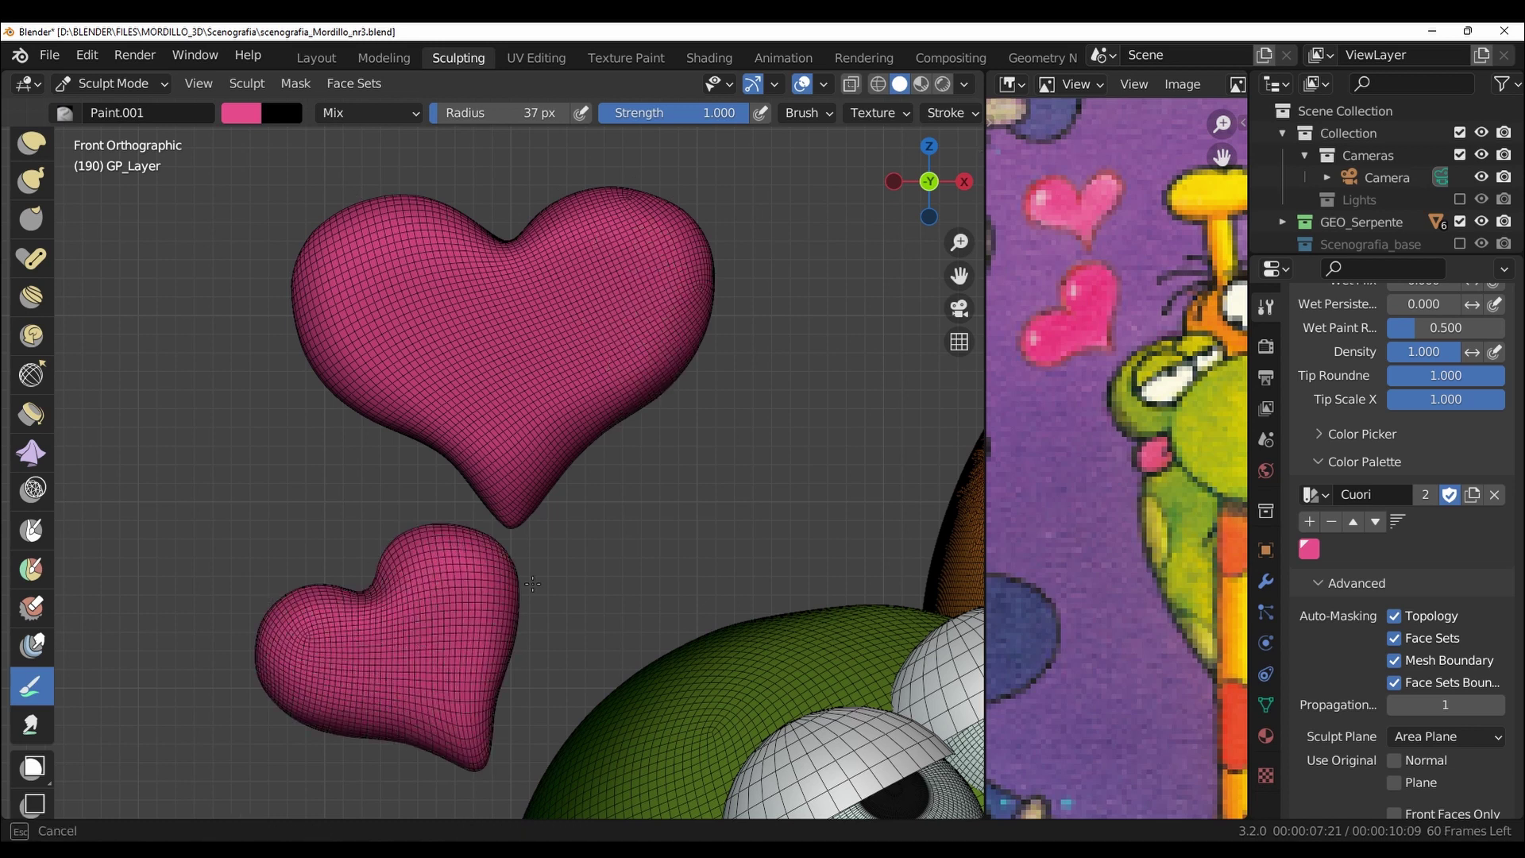
scroll(504, 442, "down", 2)
Paint the backs of both hearts pink in Back view, then return to Front view
key("ctrl+KP_1")
mouse_move(429, 270)
left_mouse_down()
mouse_move(332, 282)
mouse_move(445, 485)
mouse_move(628, 373)
mouse_move(549, 262)
mouse_move(578, 332)
mouse_move(461, 389)
mouse_move(500, 452)
left_mouse_up()
mouse_move(573, 558)
left_mouse_down()
mouse_move(508, 660)
mouse_move(588, 688)
mouse_move(685, 592)
left_mouse_up()
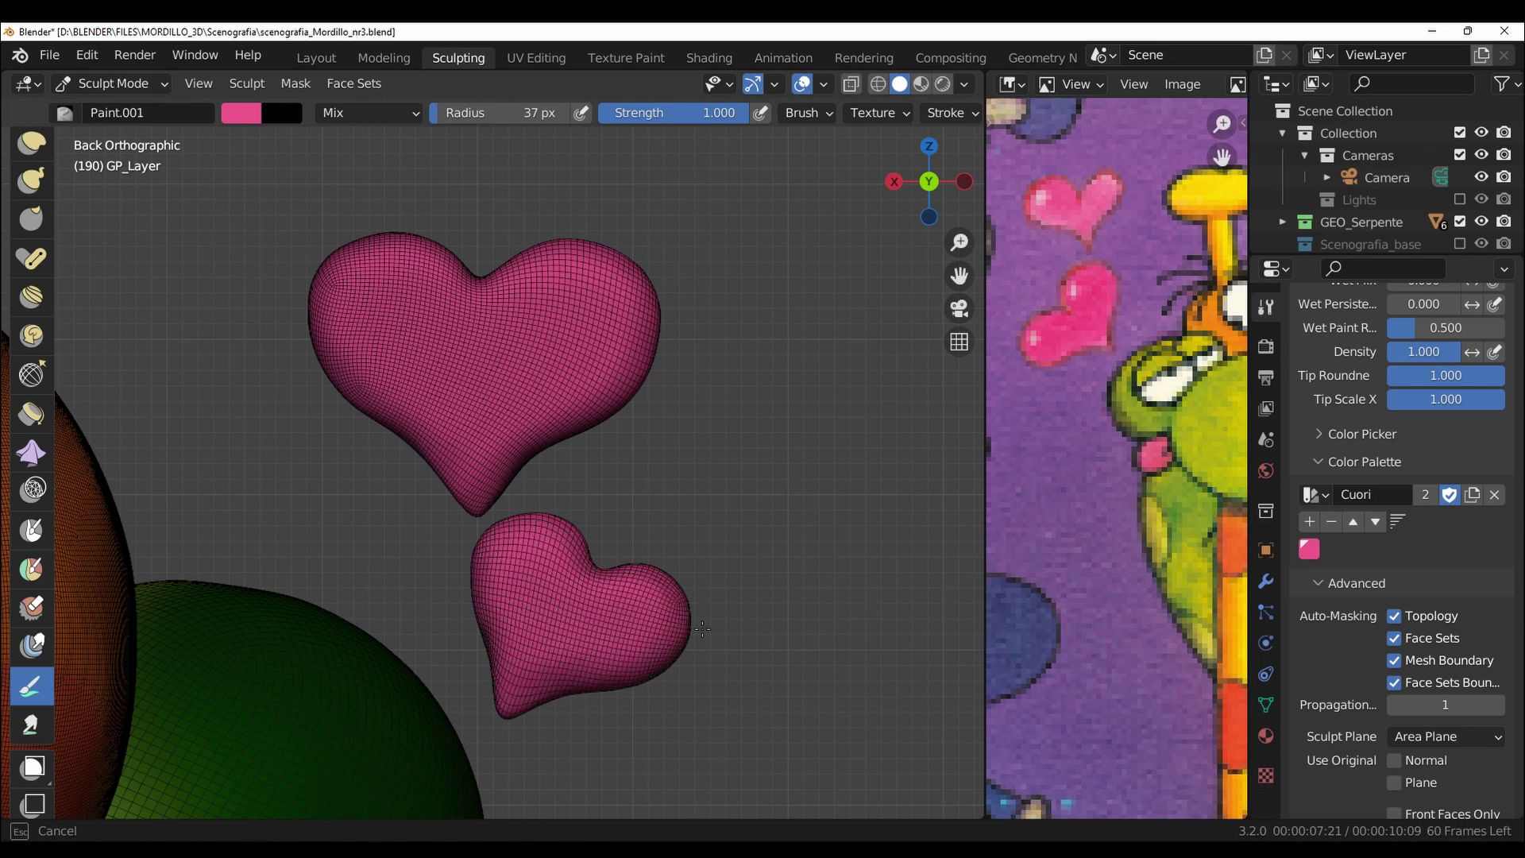
left_click_drag(481, 574, 545, 569)
key("KP_1")
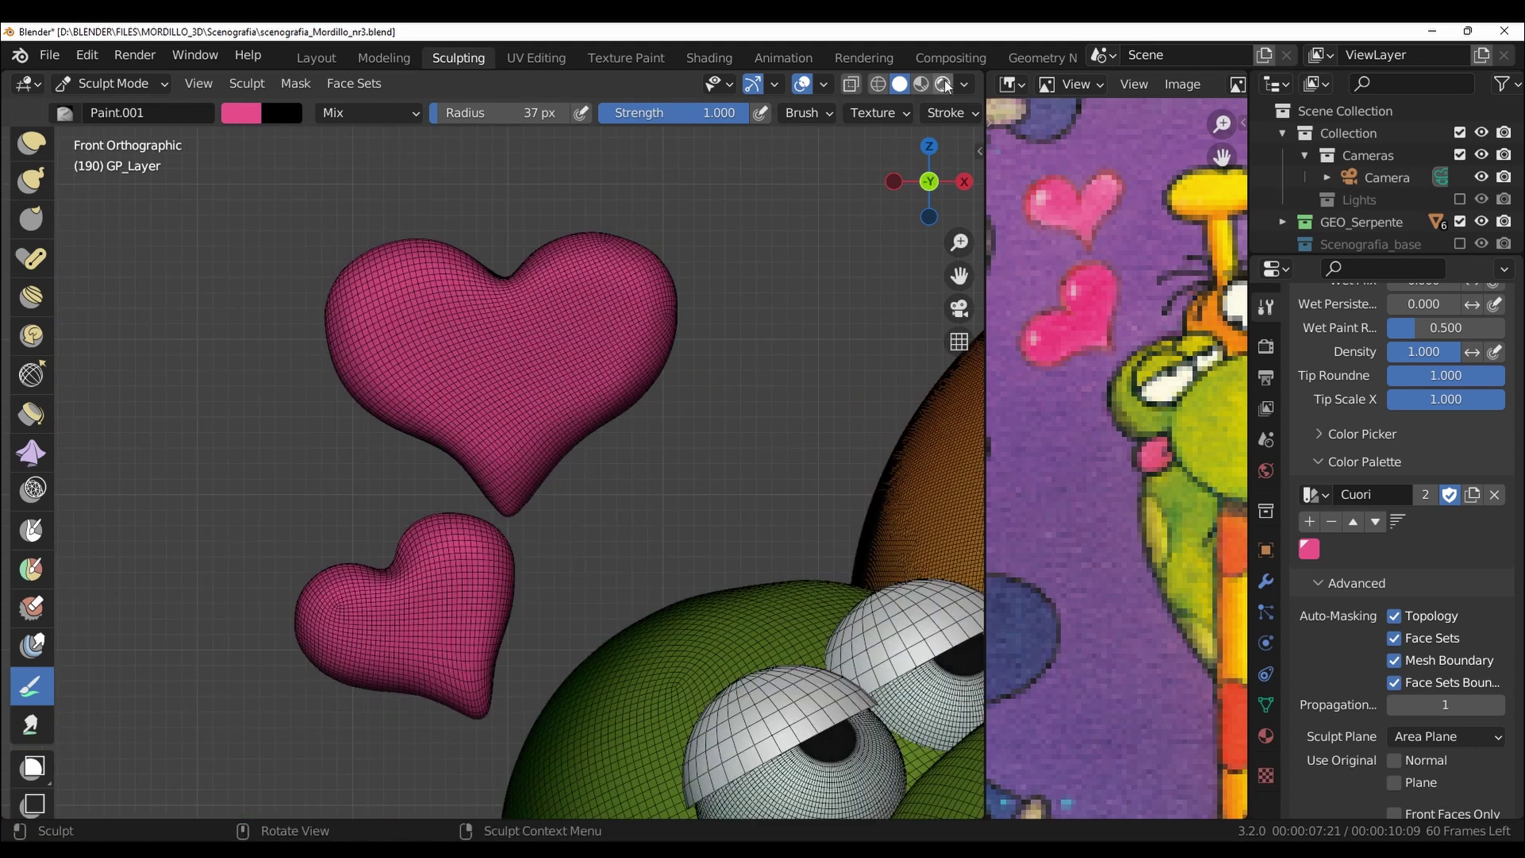
Turn off the mesh wireframe overlay and return to solid shading after a rendered preview
left_click(944, 85)
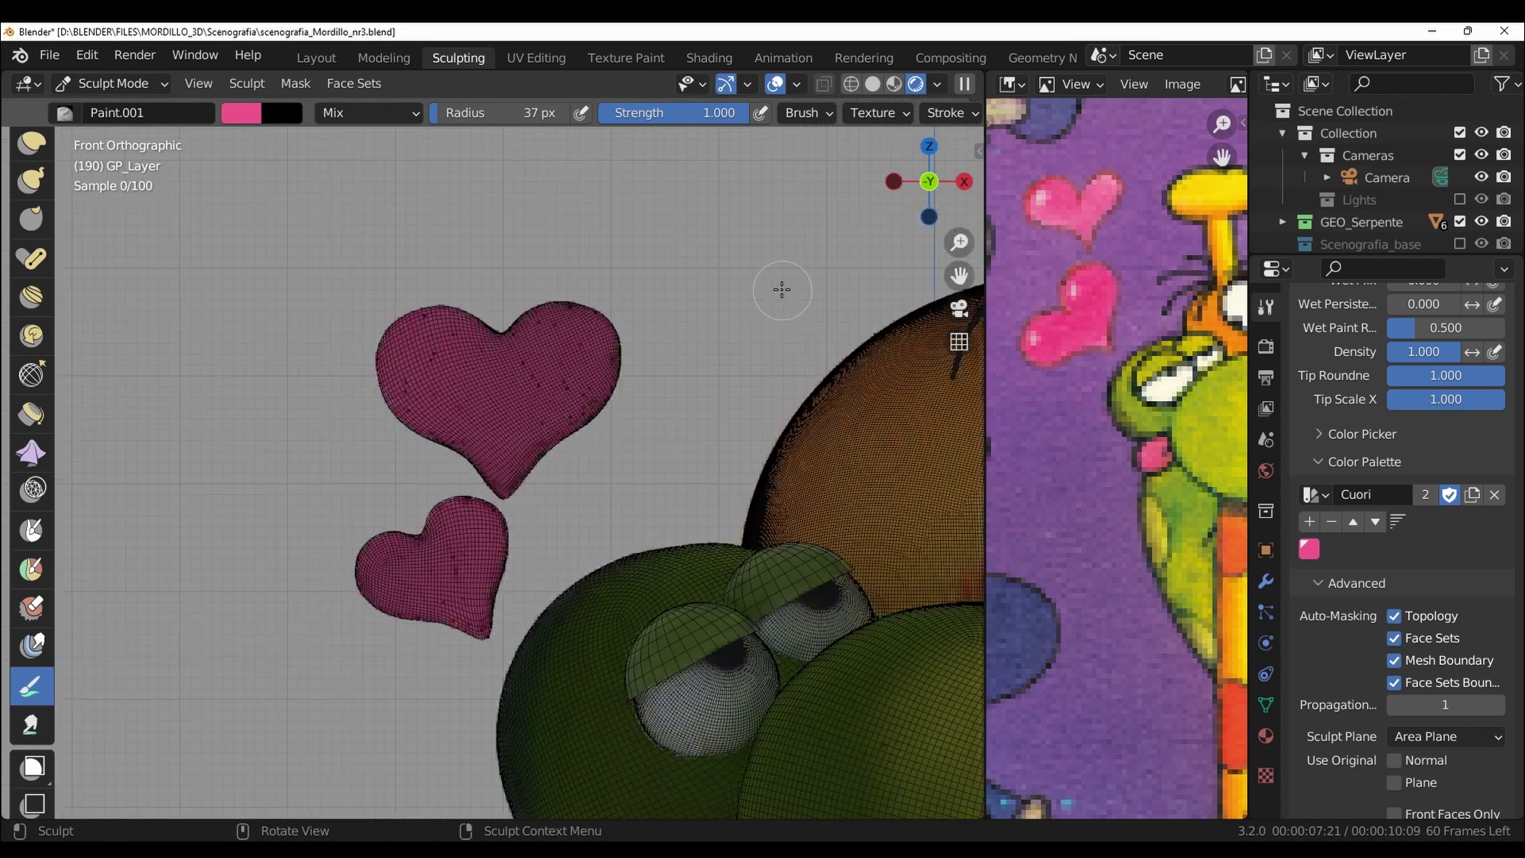
left_click(797, 84)
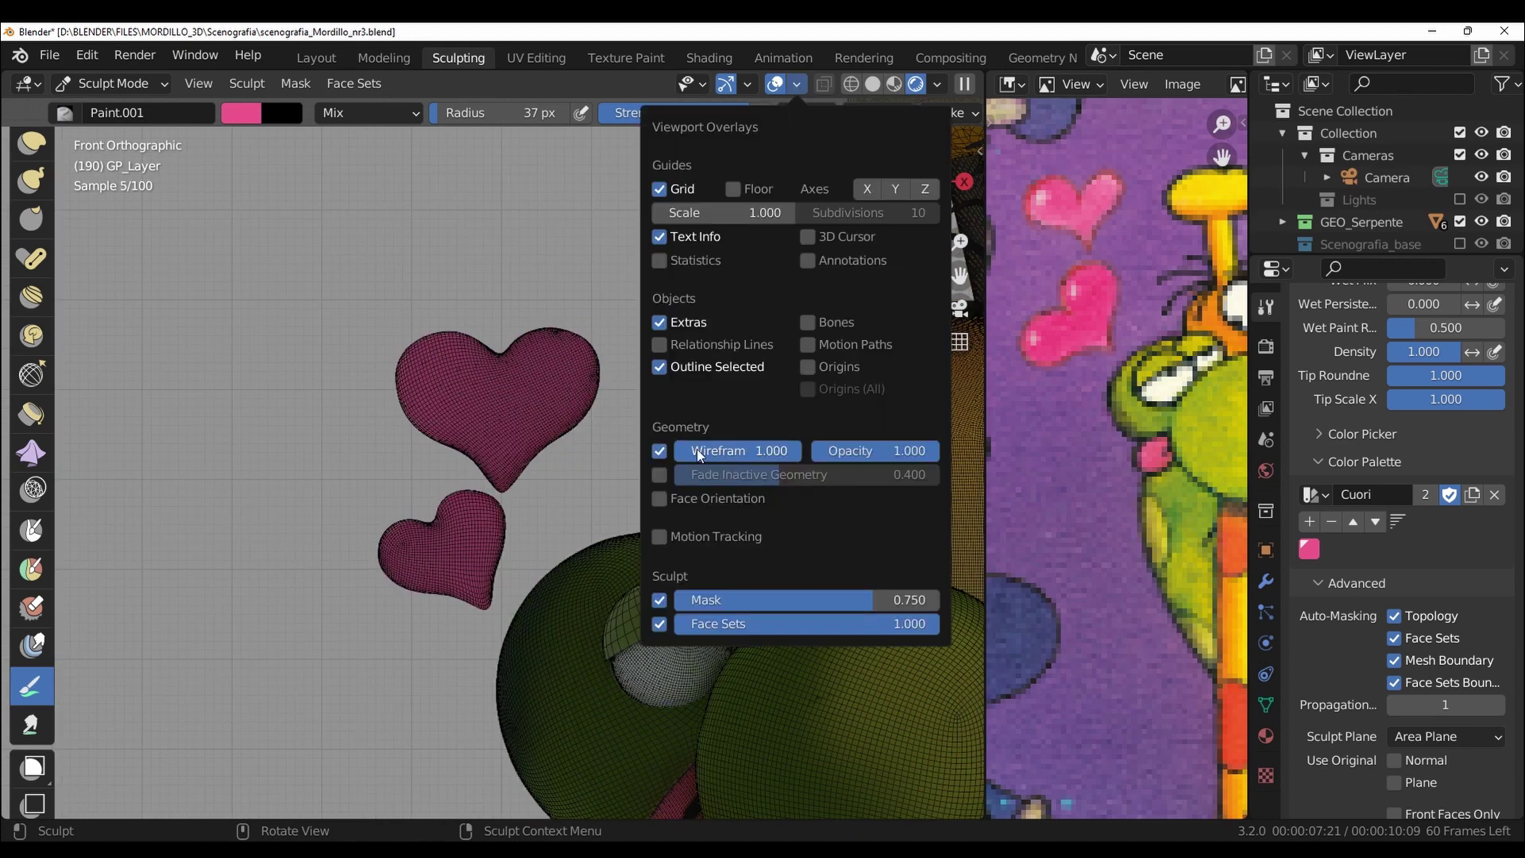
left_click(659, 450)
scroll(740, 262, "up", 2)
scroll(561, 436, "up", 1)
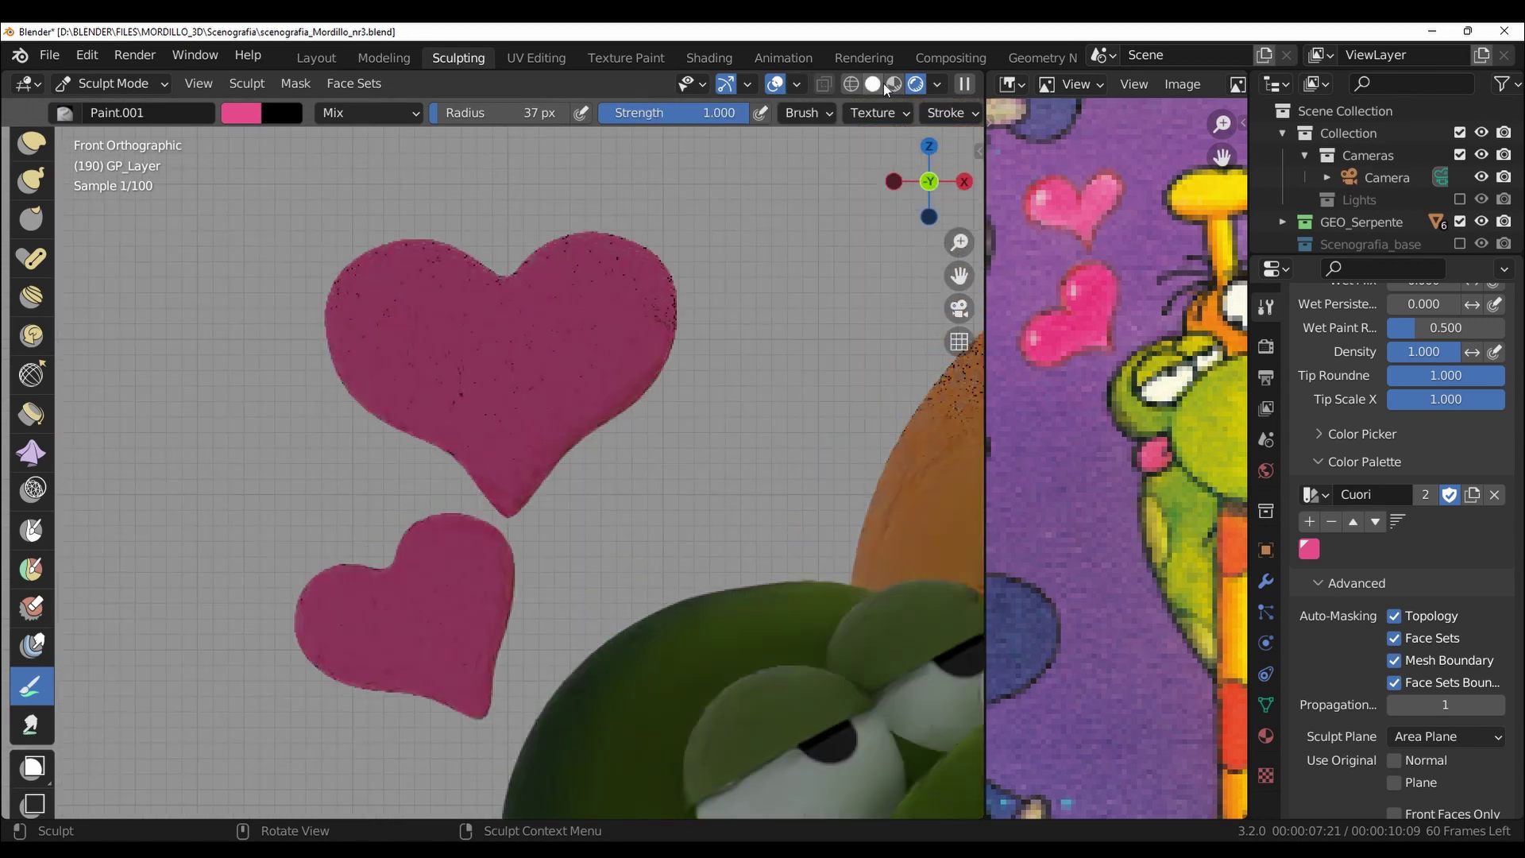
key("z")
scroll(598, 188, "down", 3)
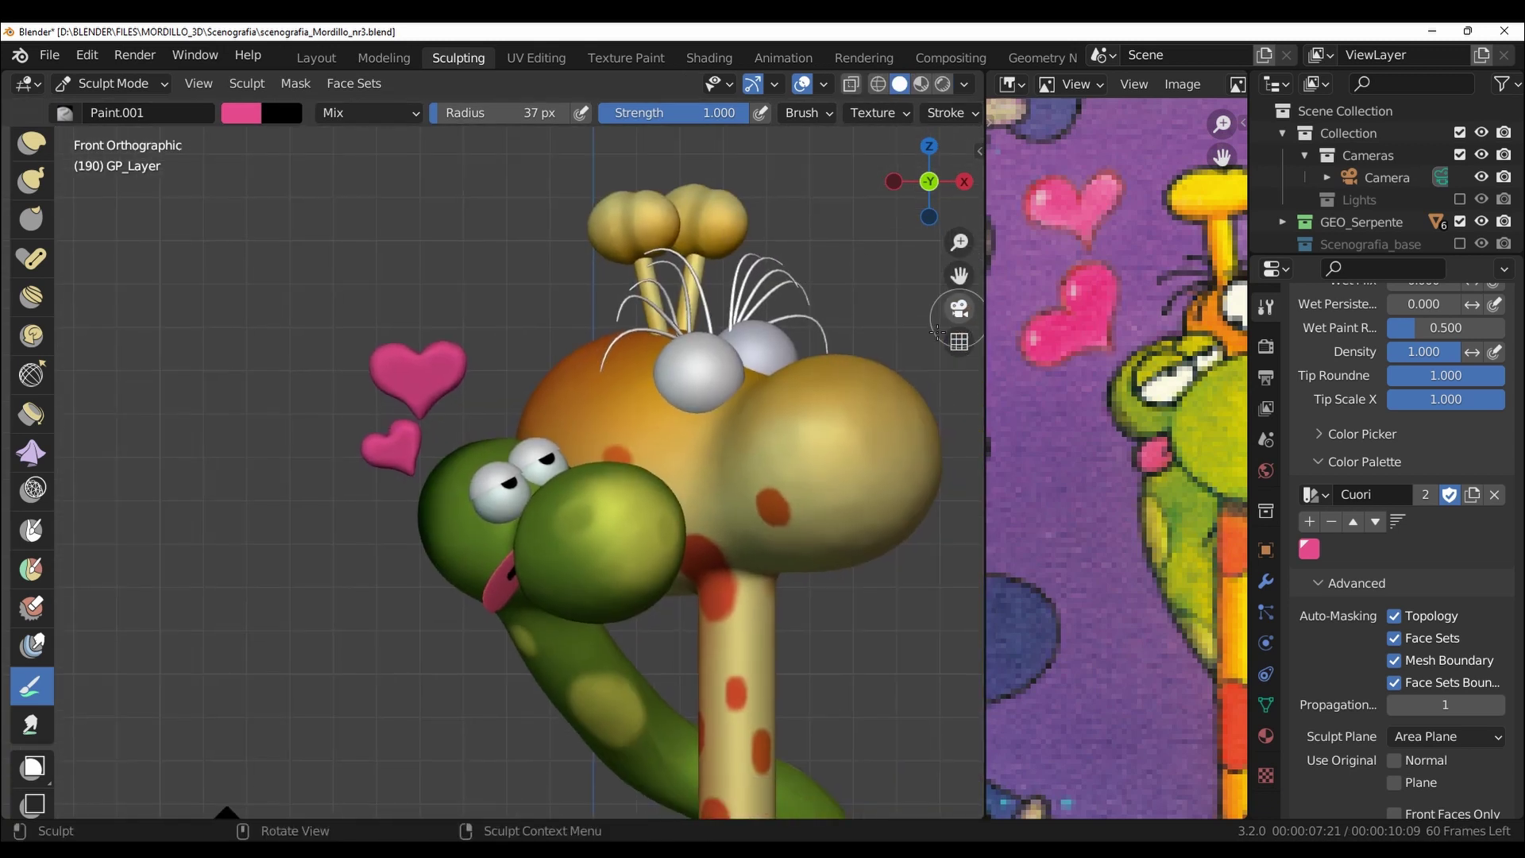
scroll(598, 188, "down", 1)
scroll(1444, 120, "down", 2)
Show the Scenografia_base backdrop in Material Preview and pick red as the brush colour
scroll(1444, 120, "down", 2)
left_click(1460, 117)
scroll(903, 470, "down", 3)
scroll(902, 470, "down", 2)
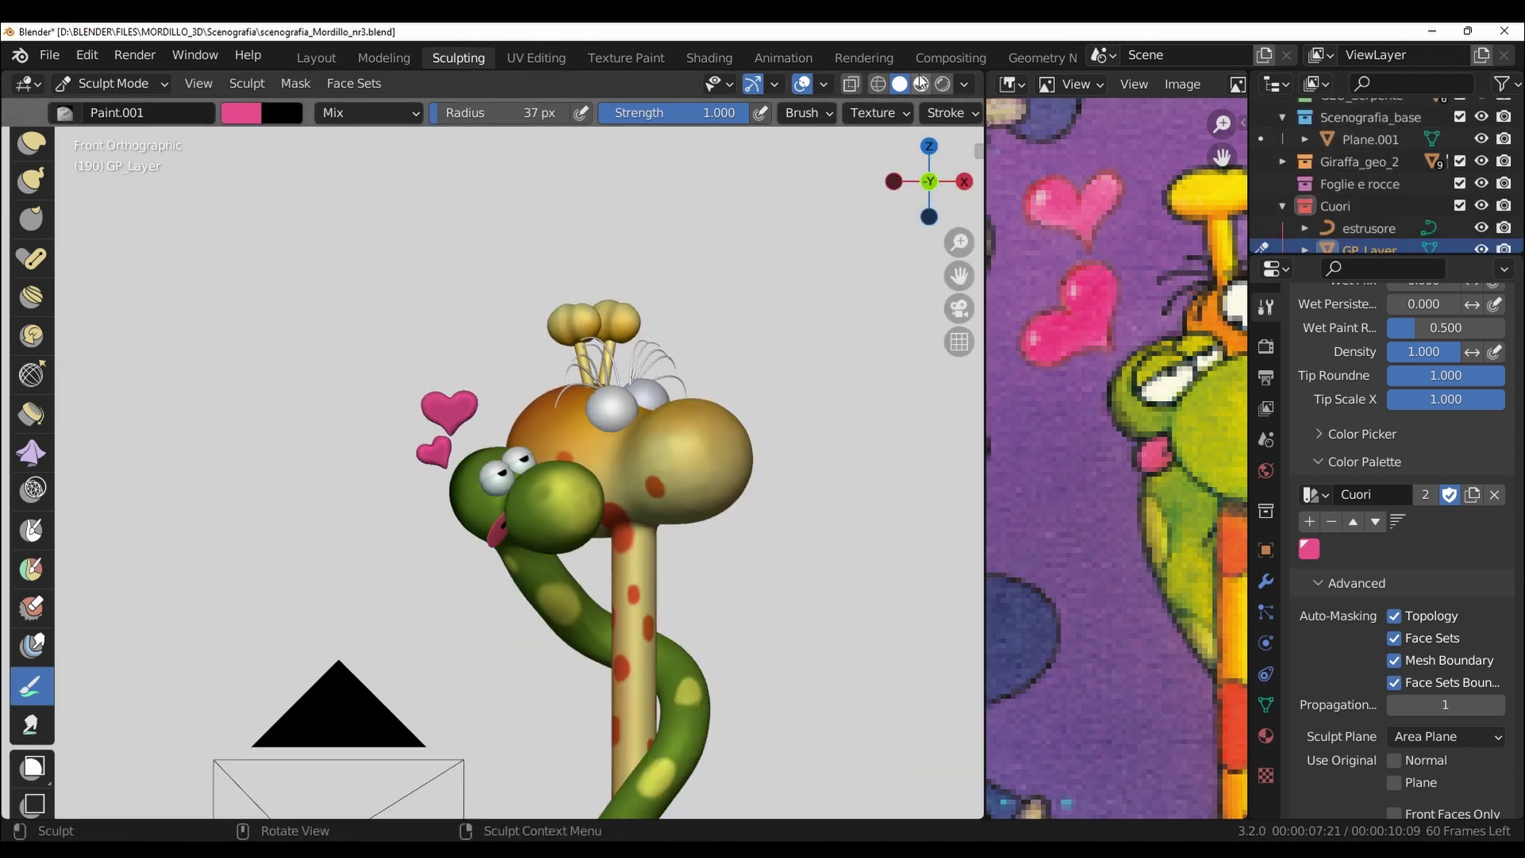
left_click(921, 84)
scroll(800, 528, "down", 1)
scroll(780, 545, "up", 3)
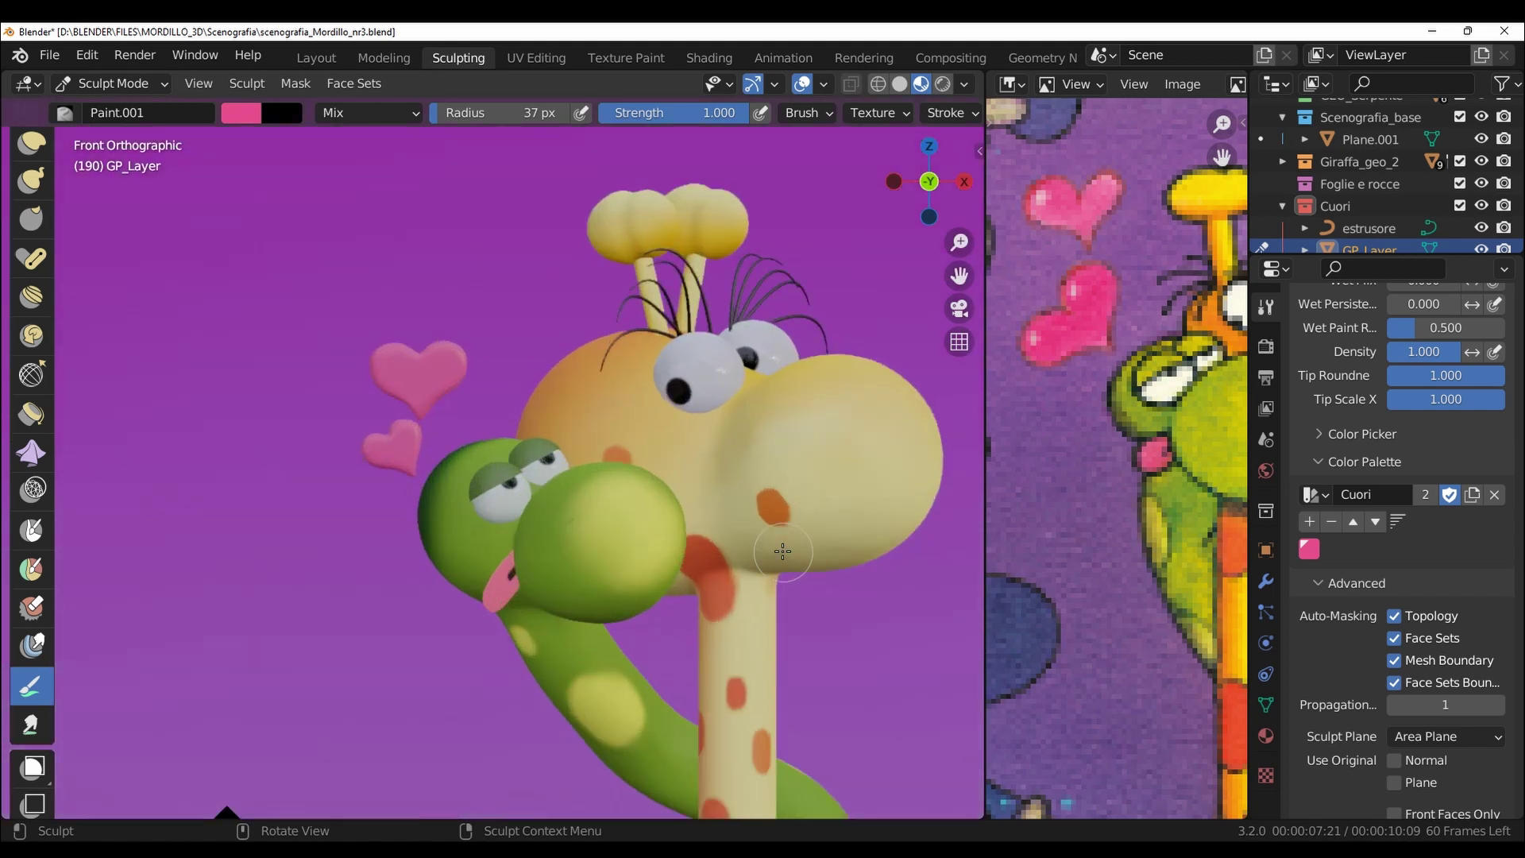
scroll(797, 463, "up", 2)
scroll(797, 463, "up", 1)
scroll(422, 521, "up", 2)
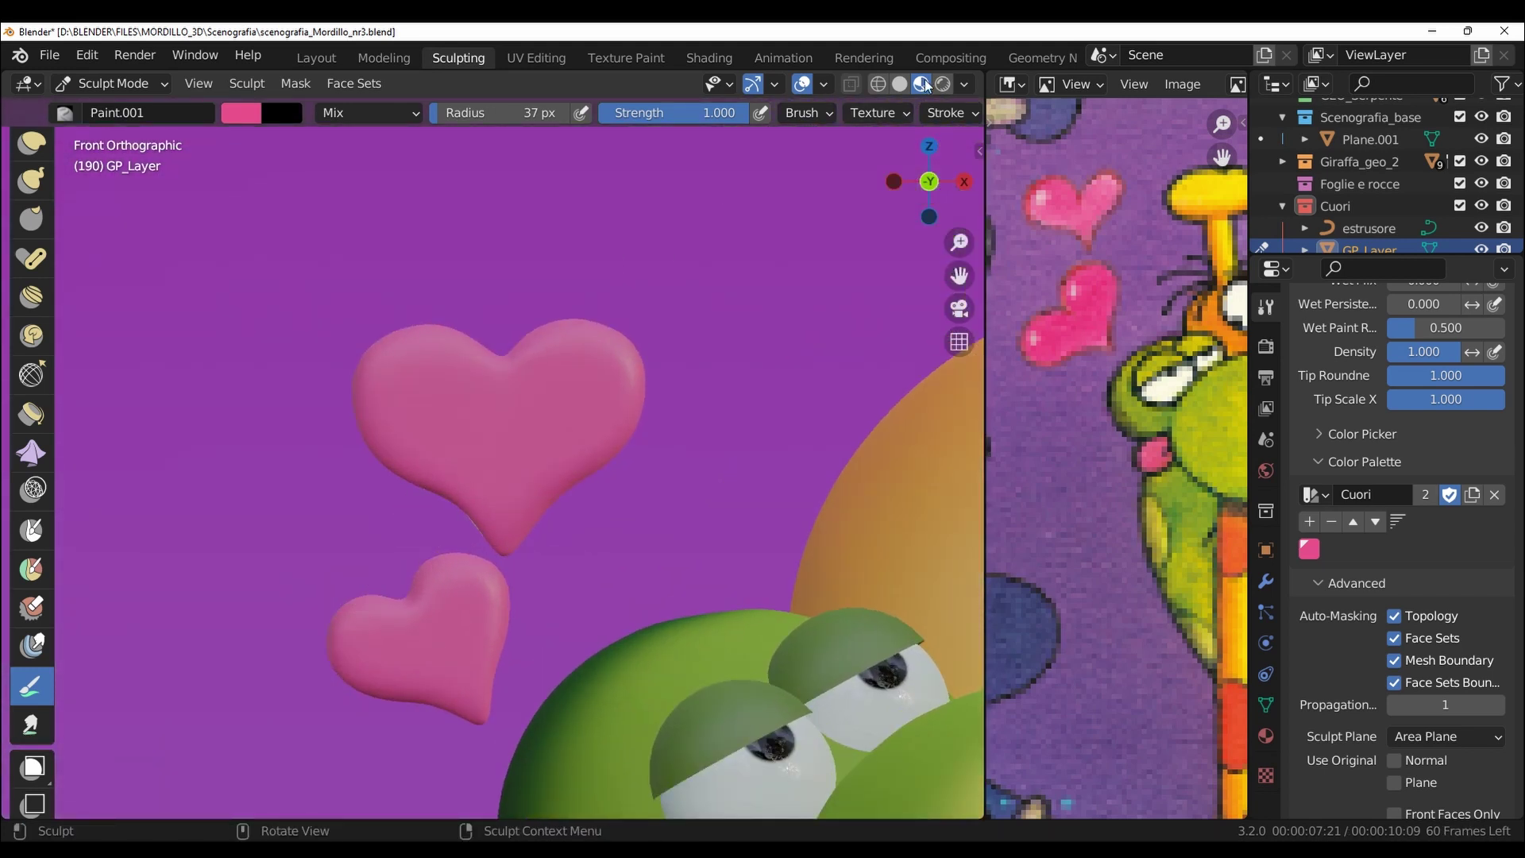
left_click(899, 84)
left_click(240, 113)
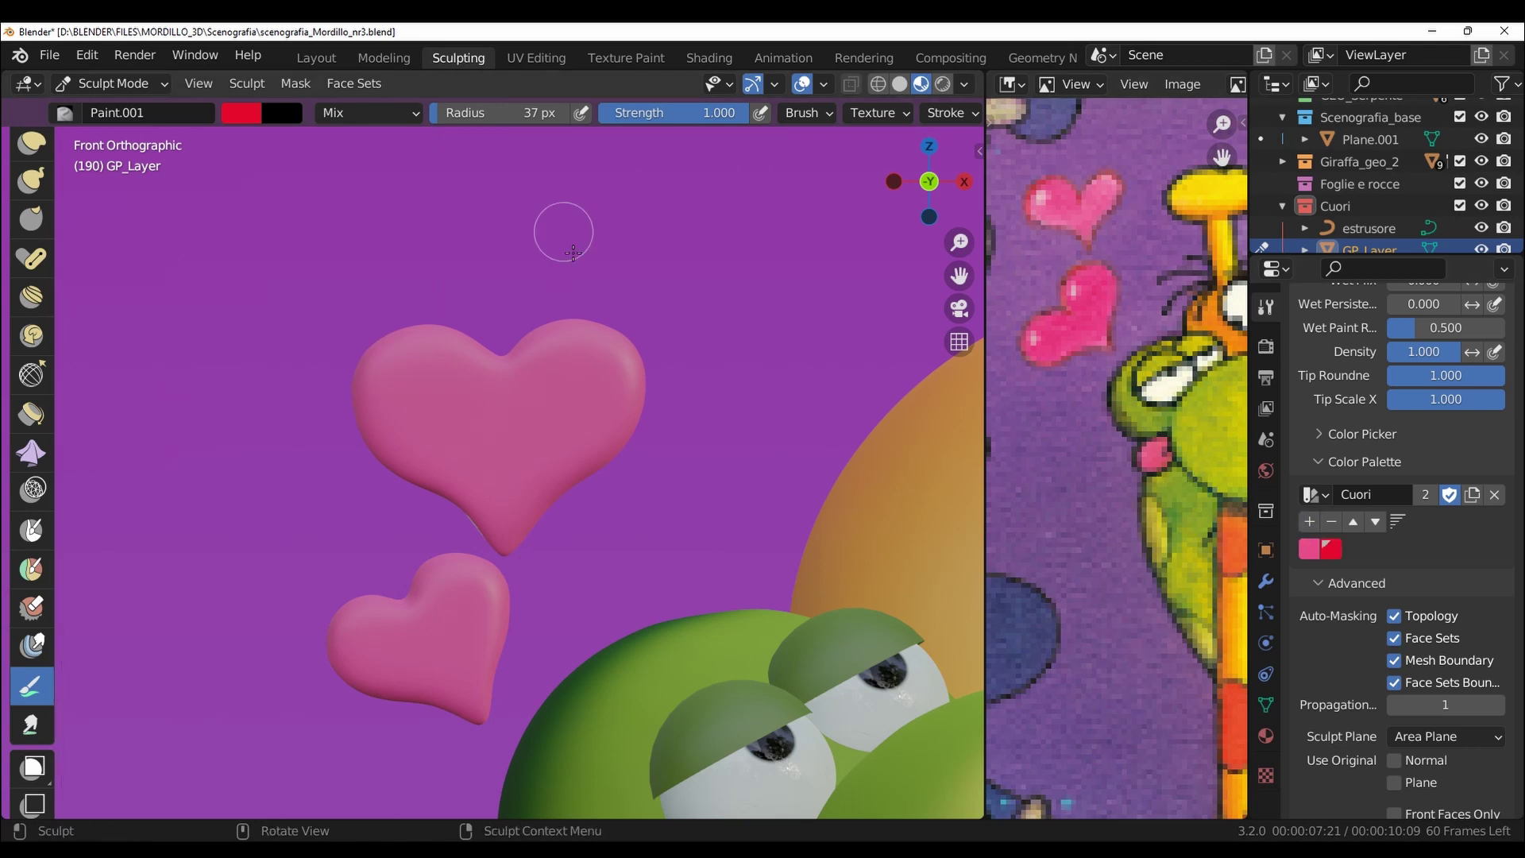
Paint the front of the upper heart red
mouse_move(496, 409)
left_mouse_down()
mouse_move(499, 541)
mouse_move(480, 382)
left_mouse_up()
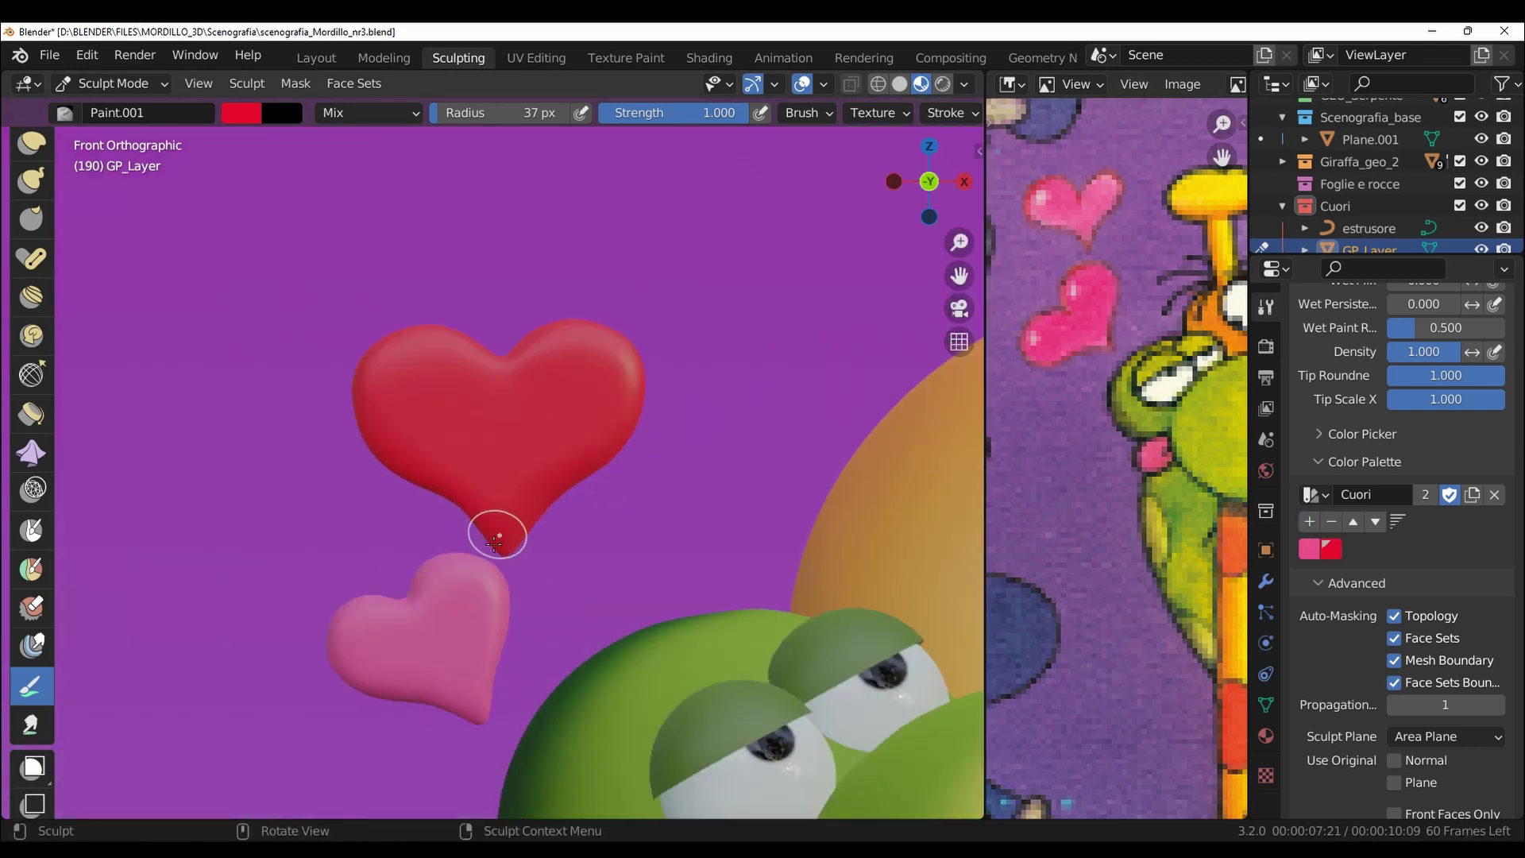
left_click_drag(960, 275, 1012, 127)
scroll(516, 469, "up", 2)
mouse_move(350, 509)
left_mouse_down()
mouse_move(536, 555)
mouse_move(504, 549)
left_mouse_up()
Hide Scenografia_base and paint the backs of both hearts red in Back view, returning to Front
key("ctrl+KP_1")
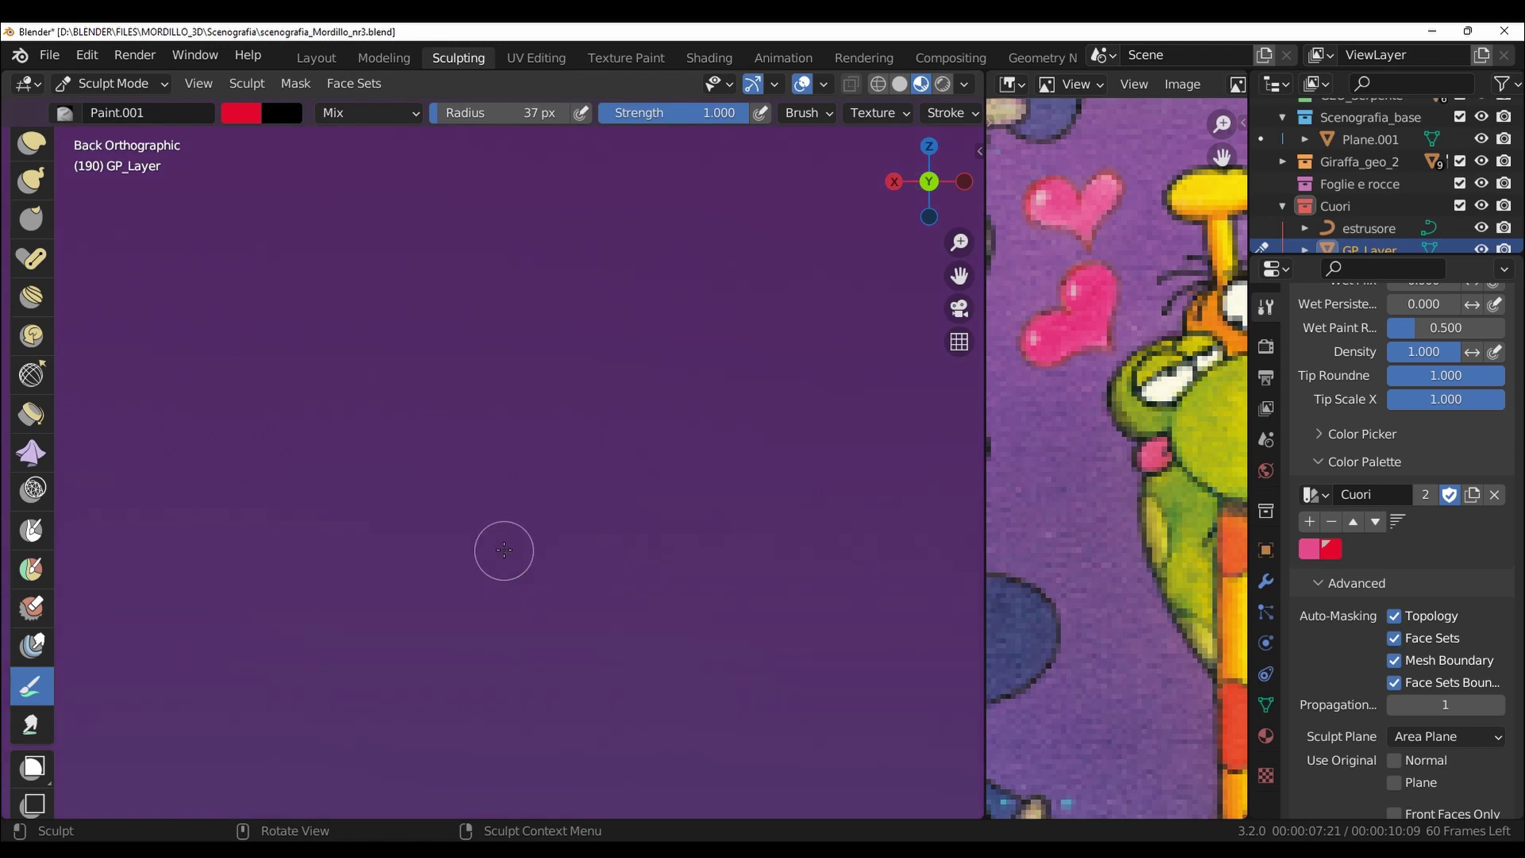
scroll(588, 285, "down", 3)
scroll(1470, 151, "down", 3)
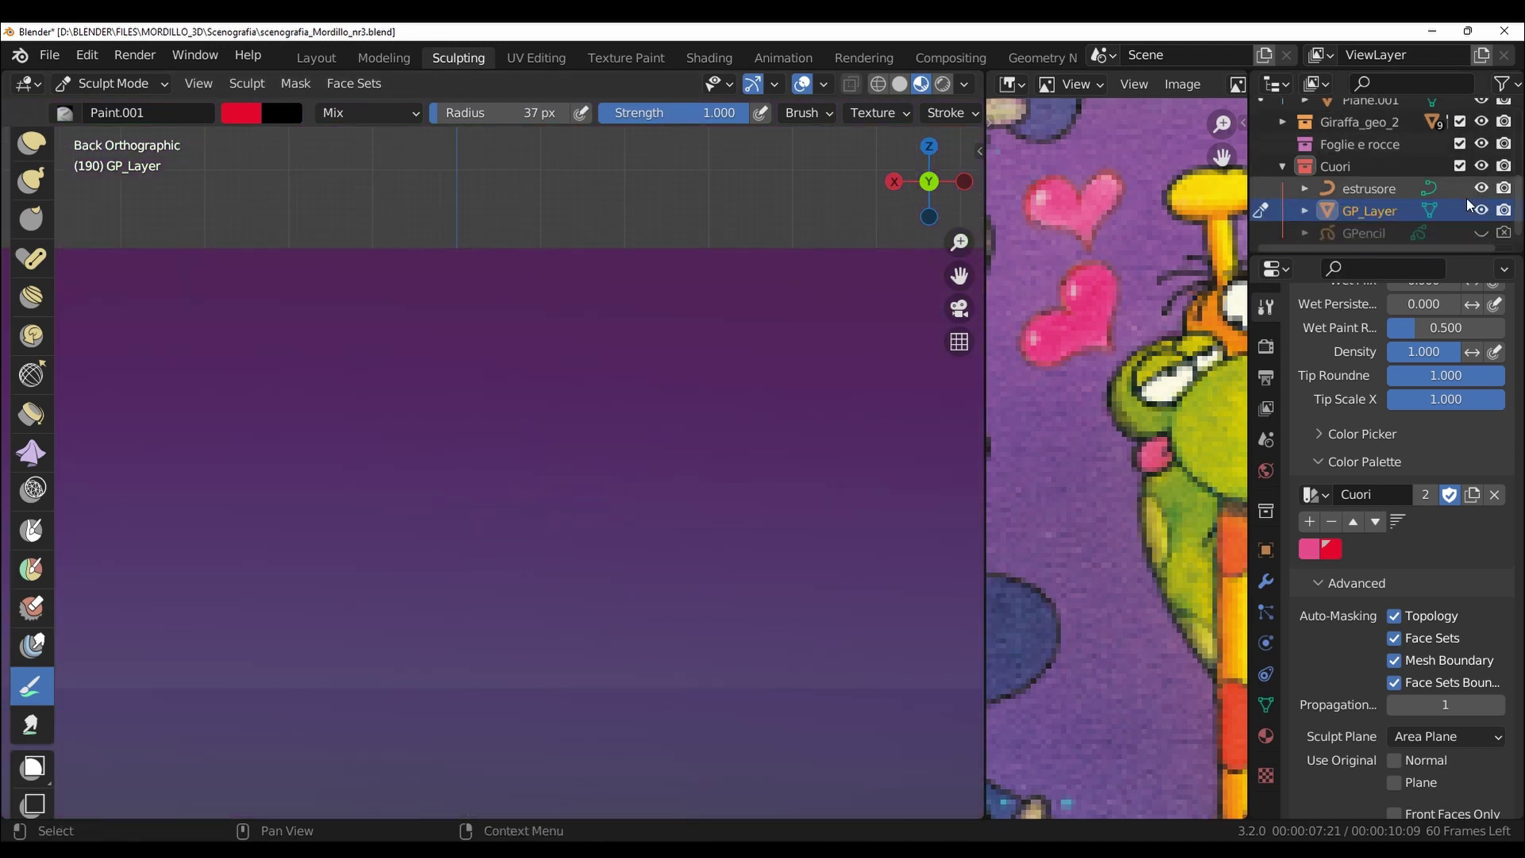
scroll(1471, 151, "up", 4)
left_click(1462, 141)
scroll(699, 520, "up", 4)
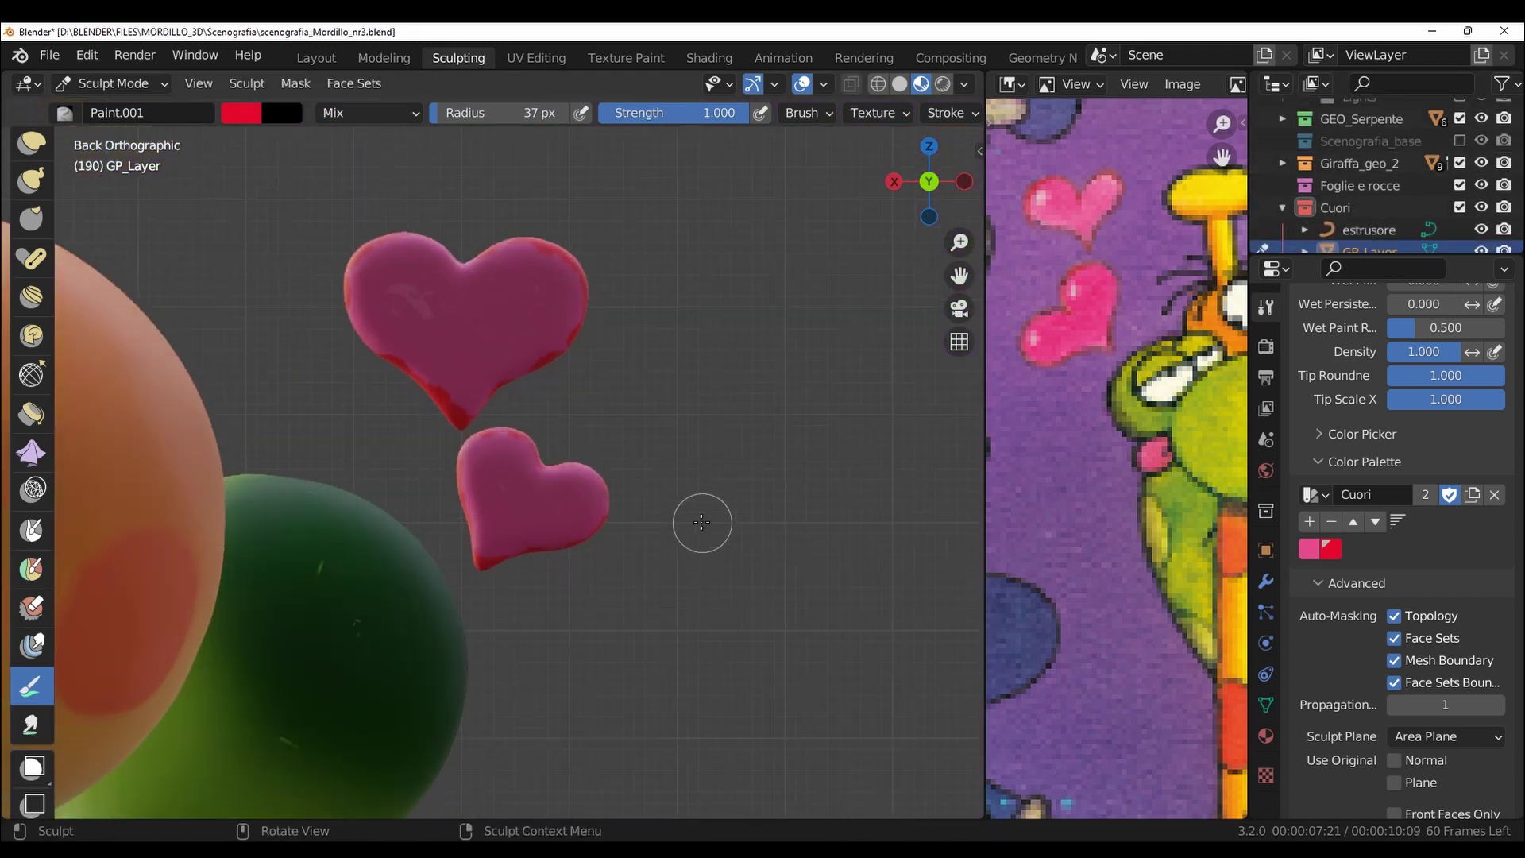
mouse_move(429, 263)
left_mouse_down()
mouse_move(334, 290)
mouse_move(549, 318)
left_mouse_up()
key("z")
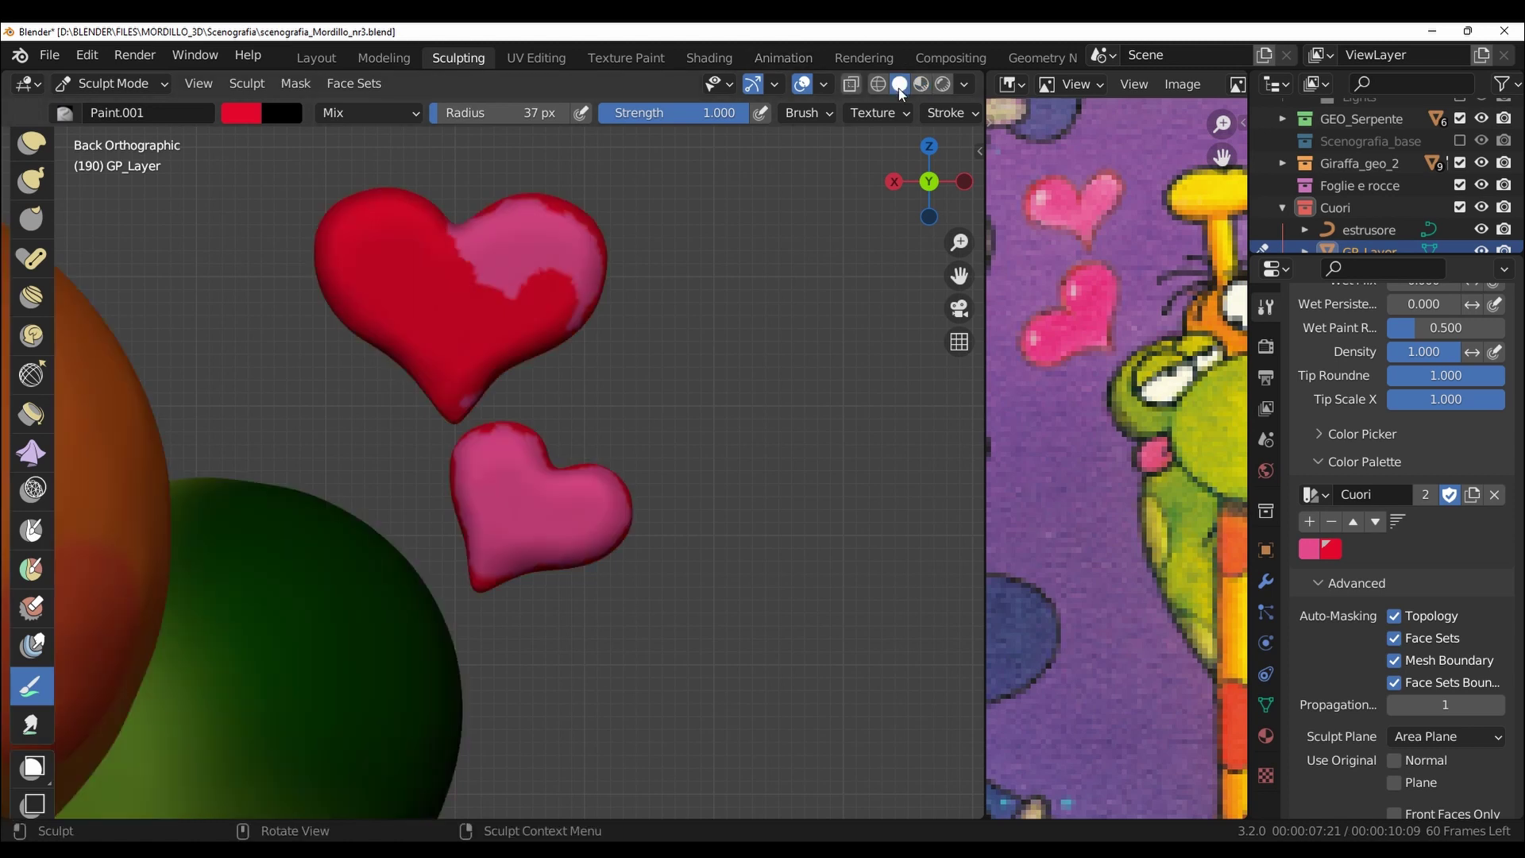
left_click_drag(556, 238, 559, 330)
left_click_drag(492, 445, 641, 502)
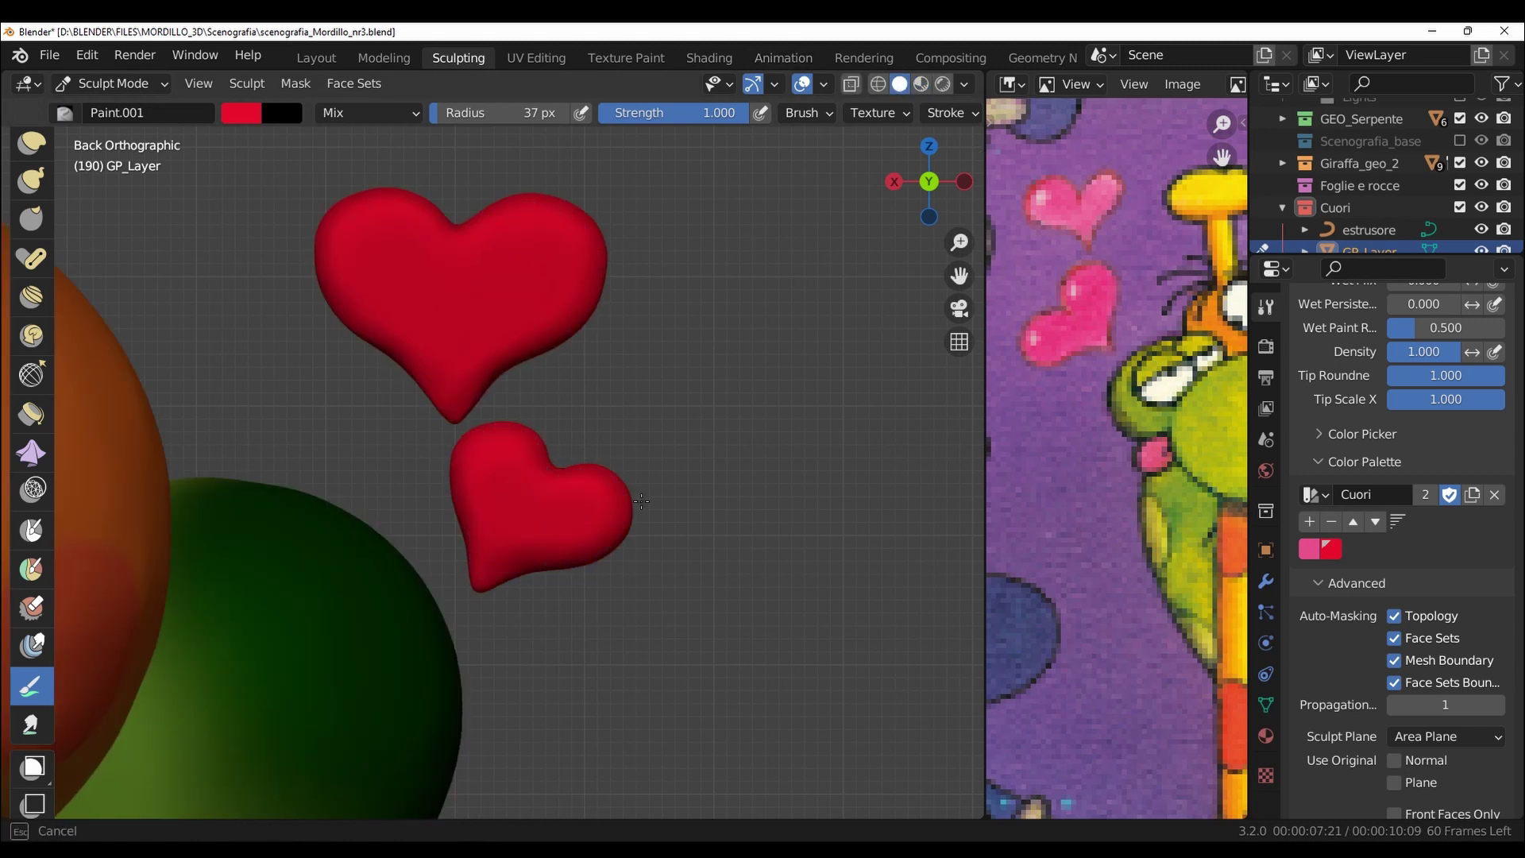
key("KP_1")
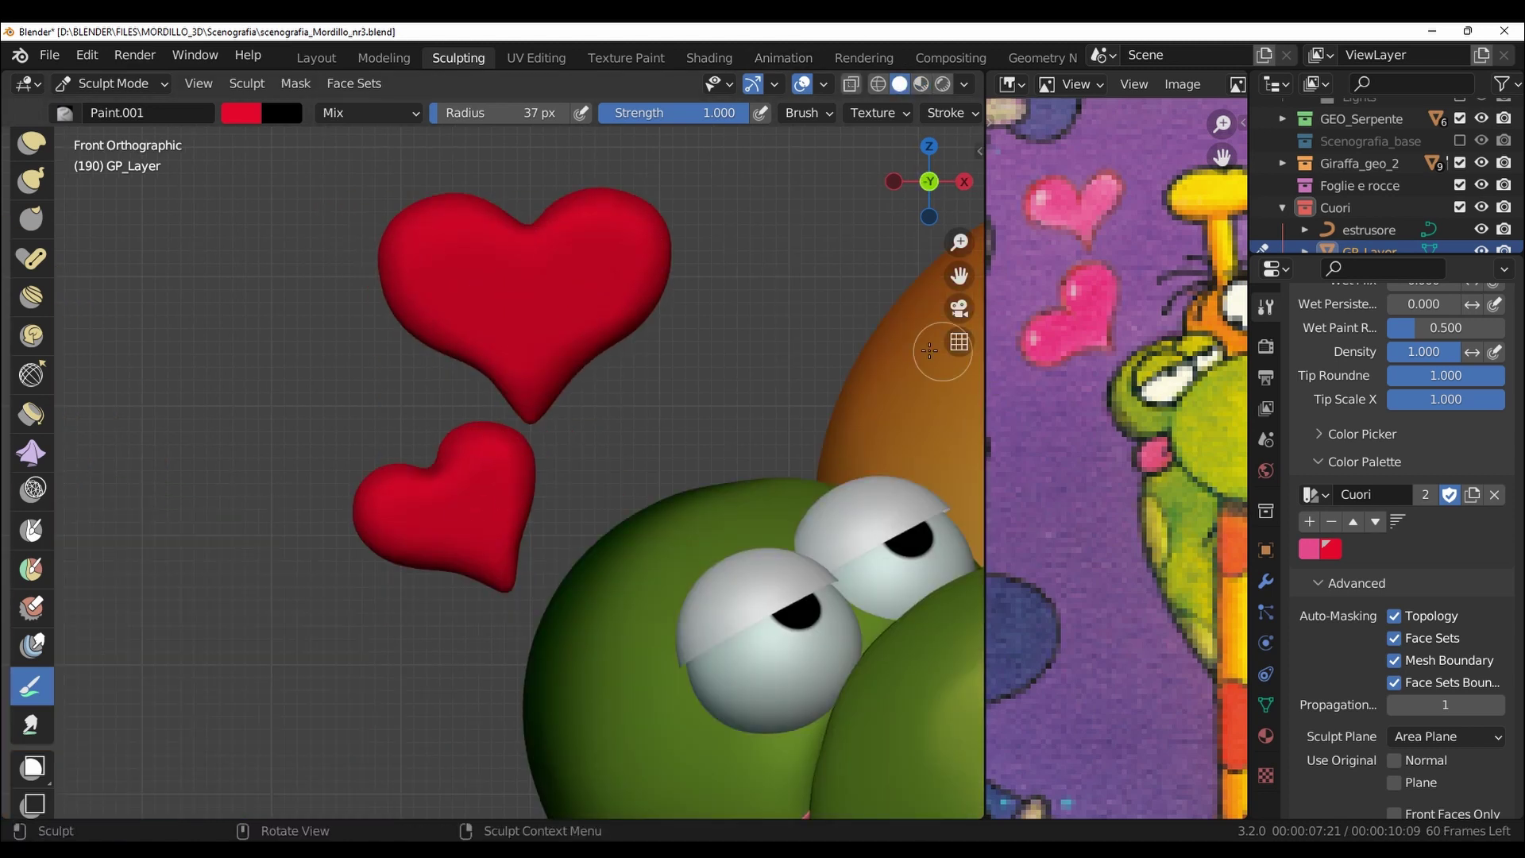
Bring back the Scenografia_base backdrop and Material Preview shading
left_click(1460, 141)
left_click(922, 84)
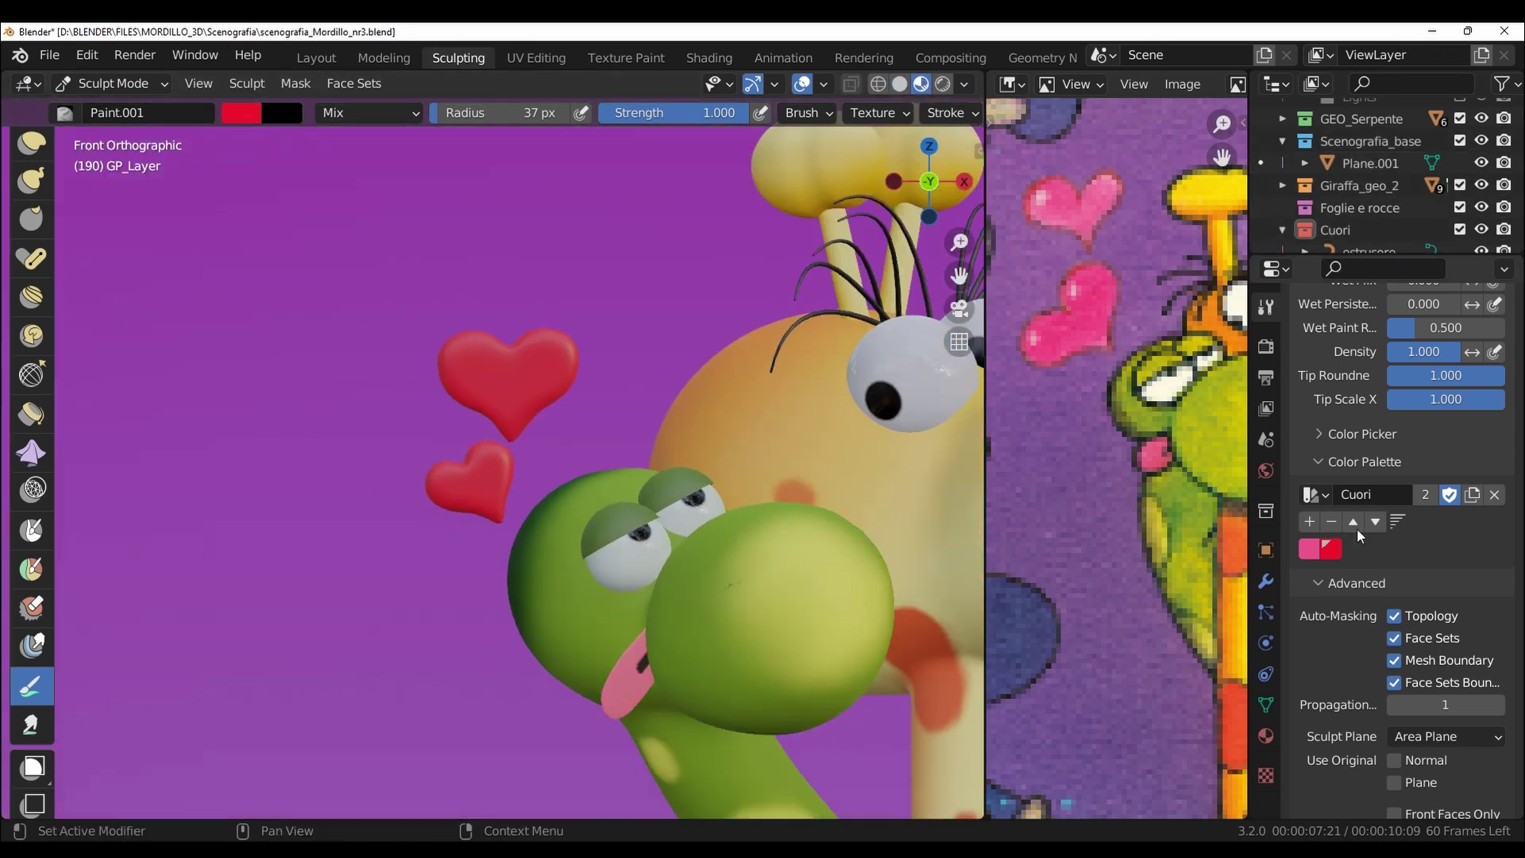
left_click(1266, 347)
scroll(1399, 516, "up", 5)
scroll(1399, 516, "up", 2)
Add an Image Texture node to the Cuori material and place it above the other nodes
left_click(710, 57)
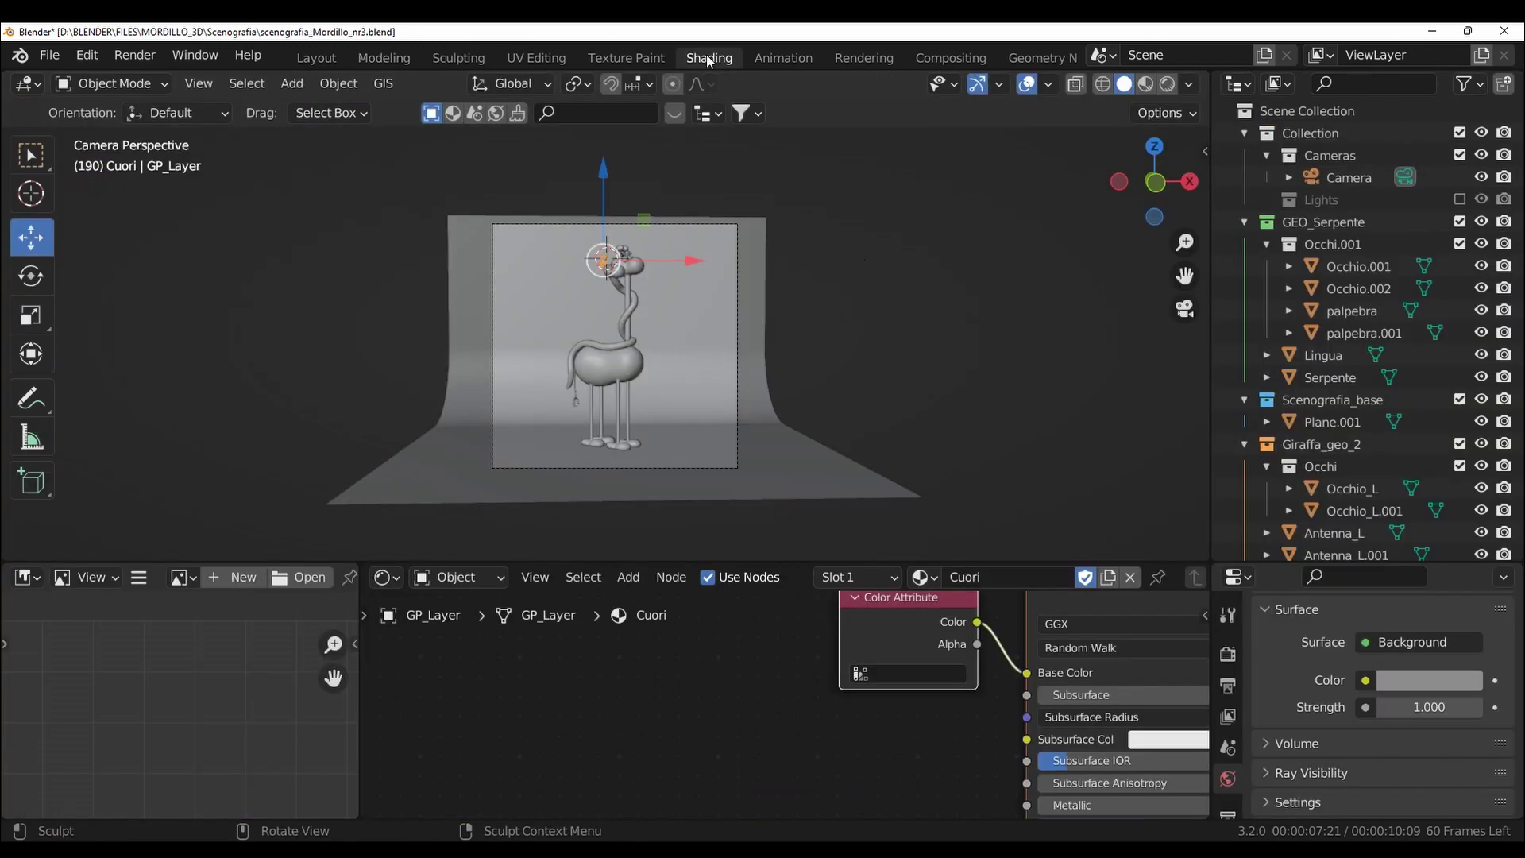
middle_click_drag(739, 681, 670, 721)
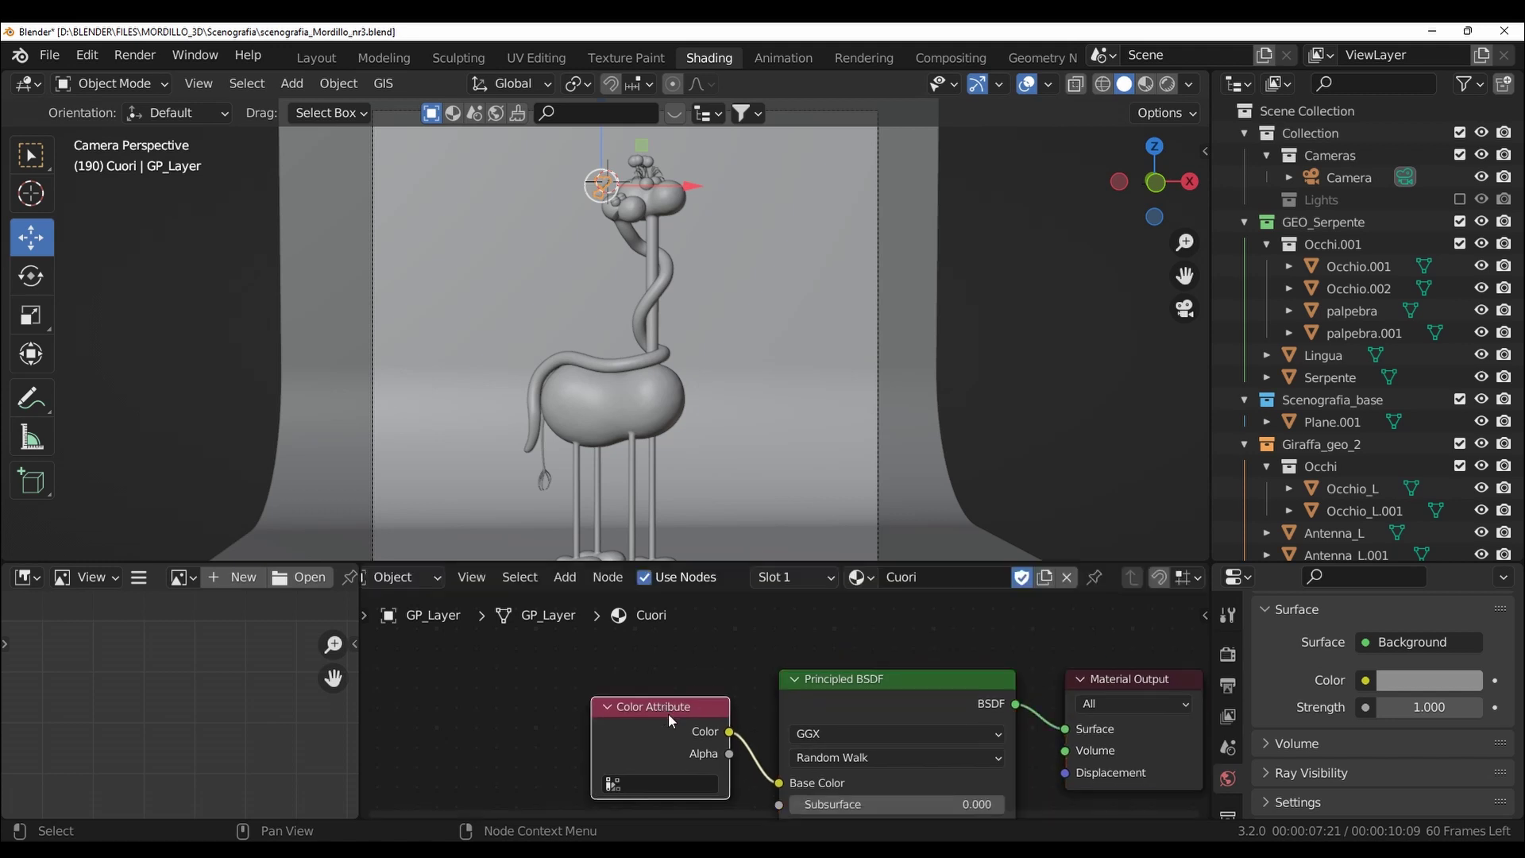
left_click_drag(666, 707, 555, 791)
left_click(565, 576)
mouse_move(603, 453)
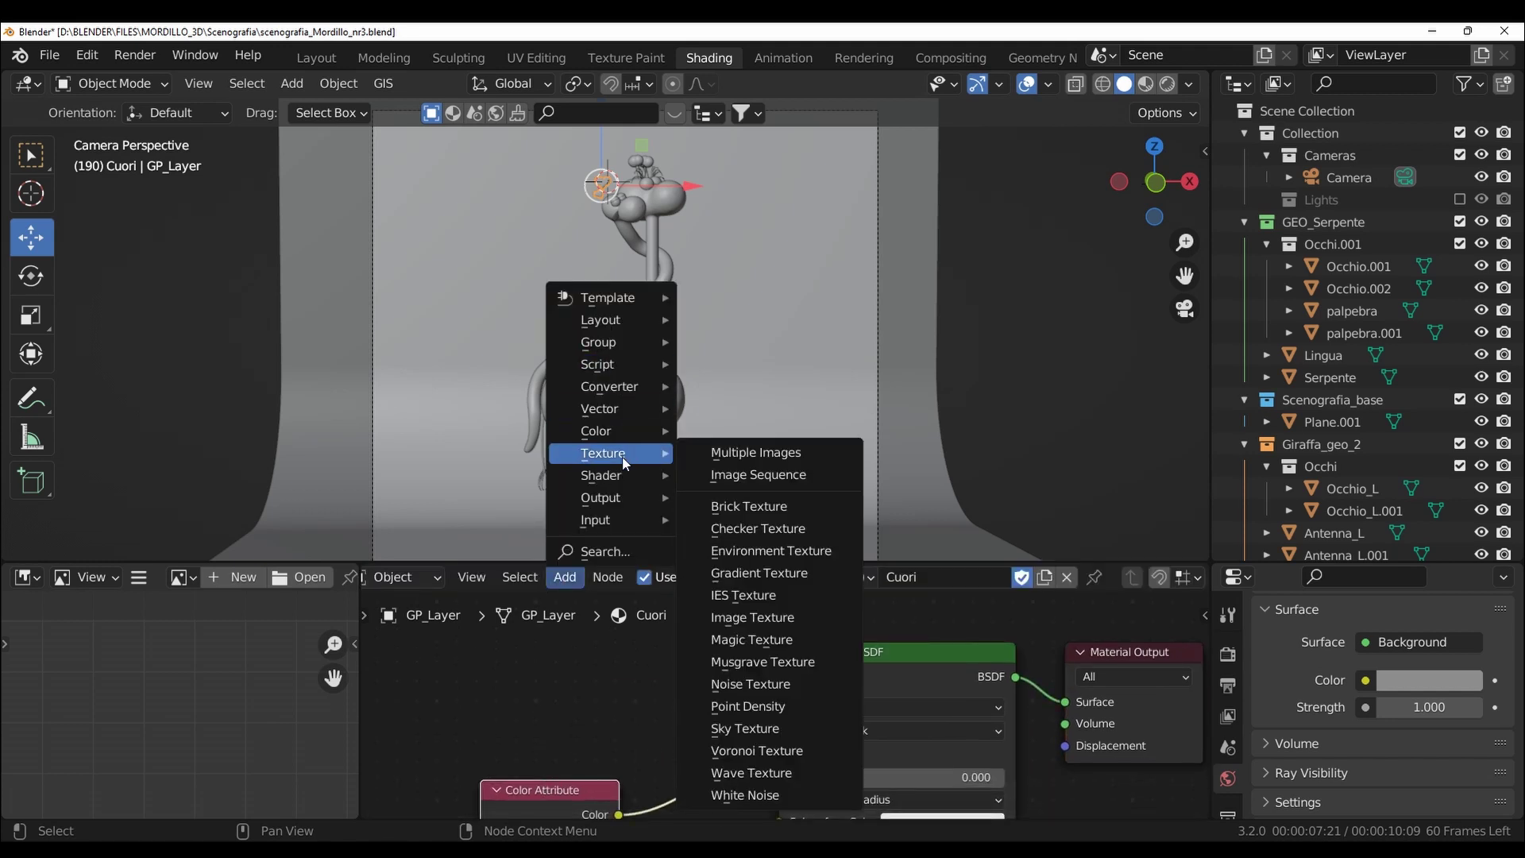
left_click(753, 617)
left_click(603, 592)
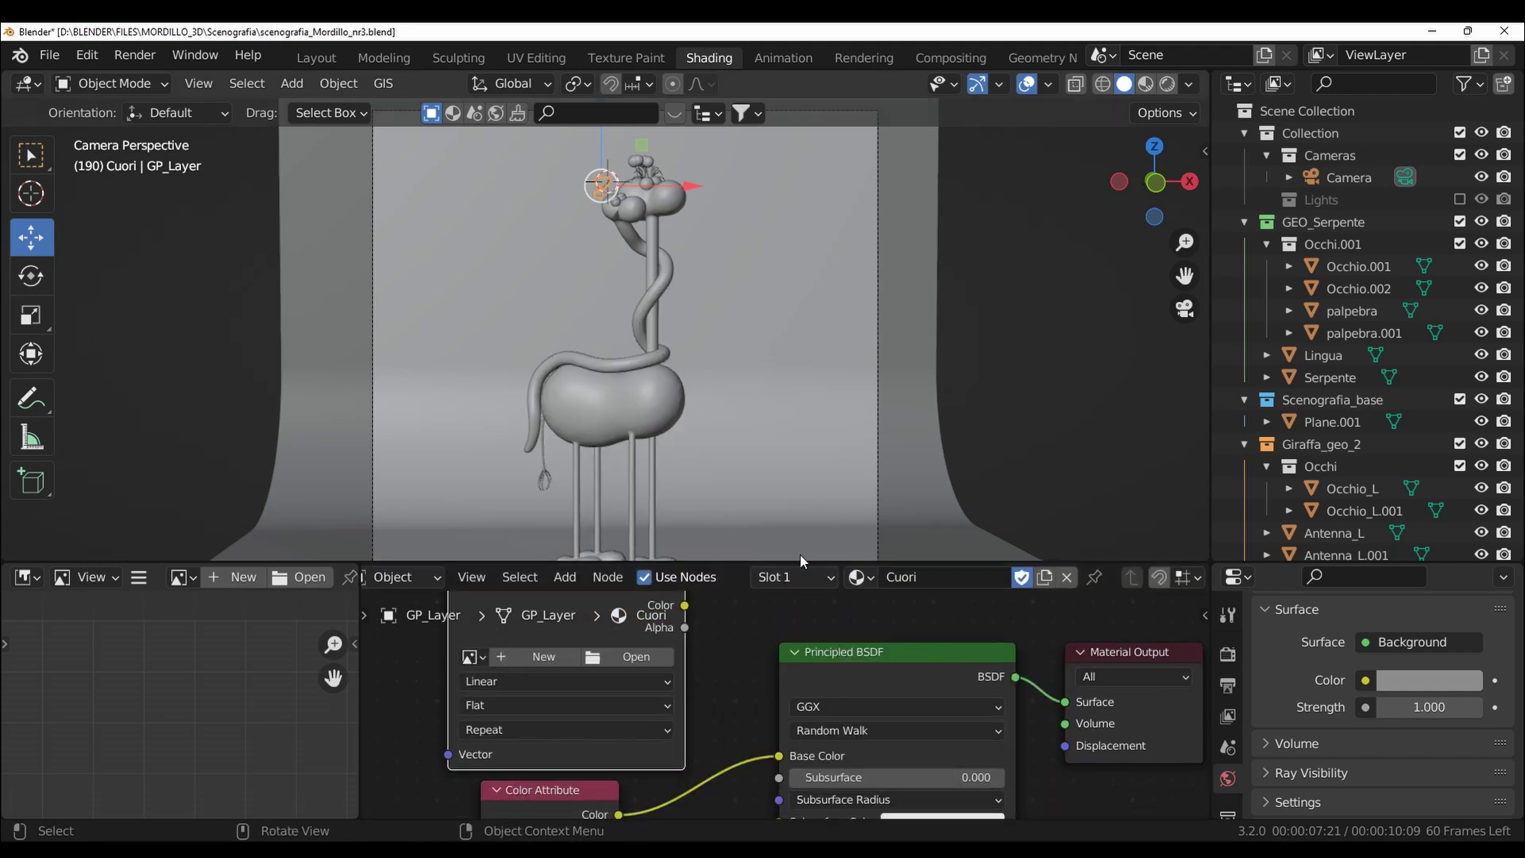
left_click_drag(806, 565, 806, 435)
left_click_drag(483, 596, 499, 583)
Load Cuori_texture_UV into the Image Texture node and go back to Sculpting
left_click(533, 58)
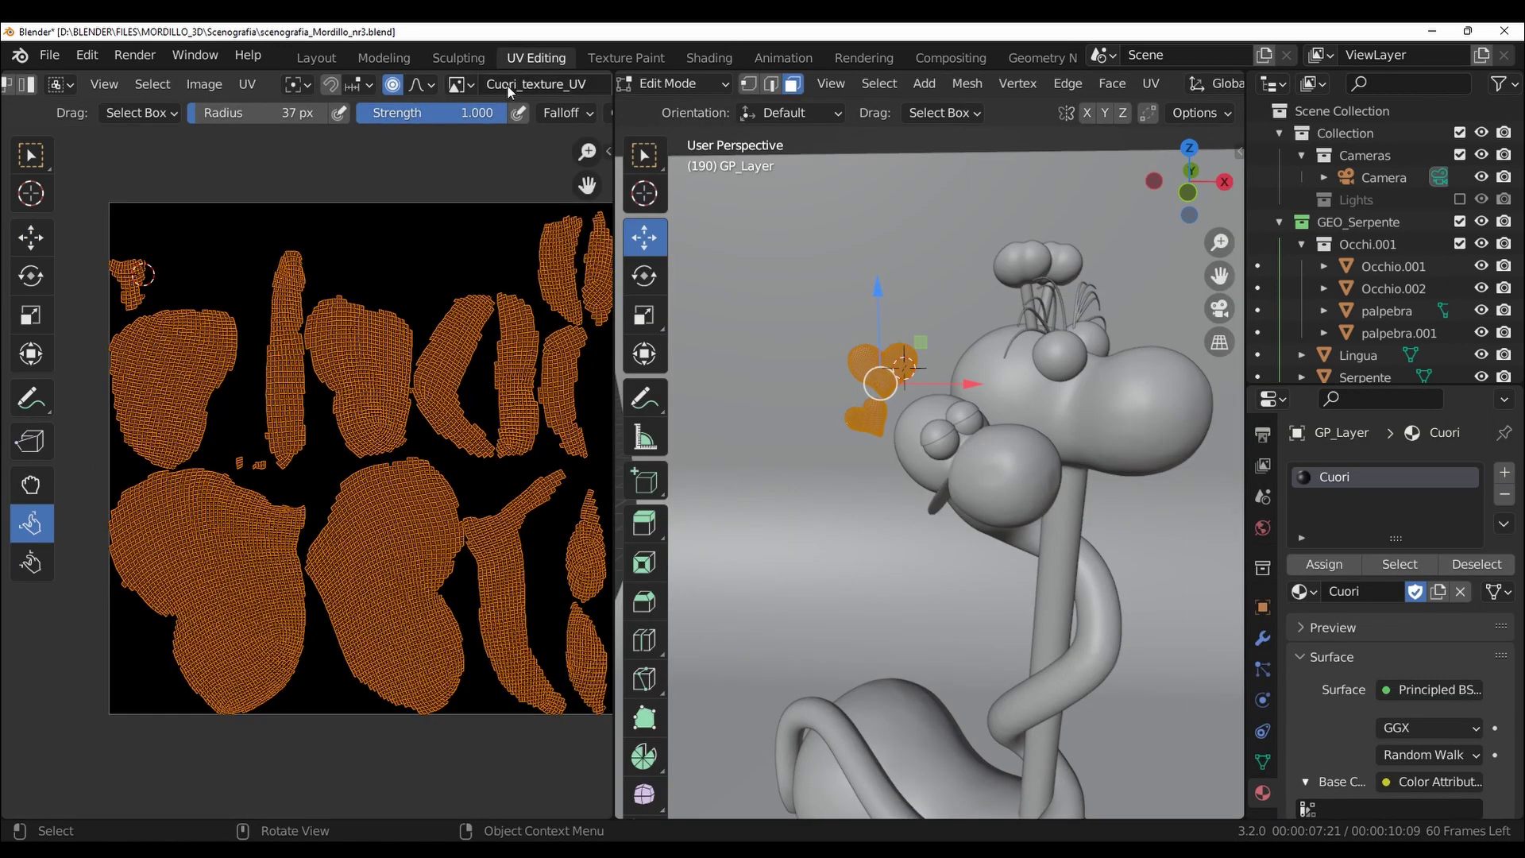
left_click(709, 58)
left_click(487, 578)
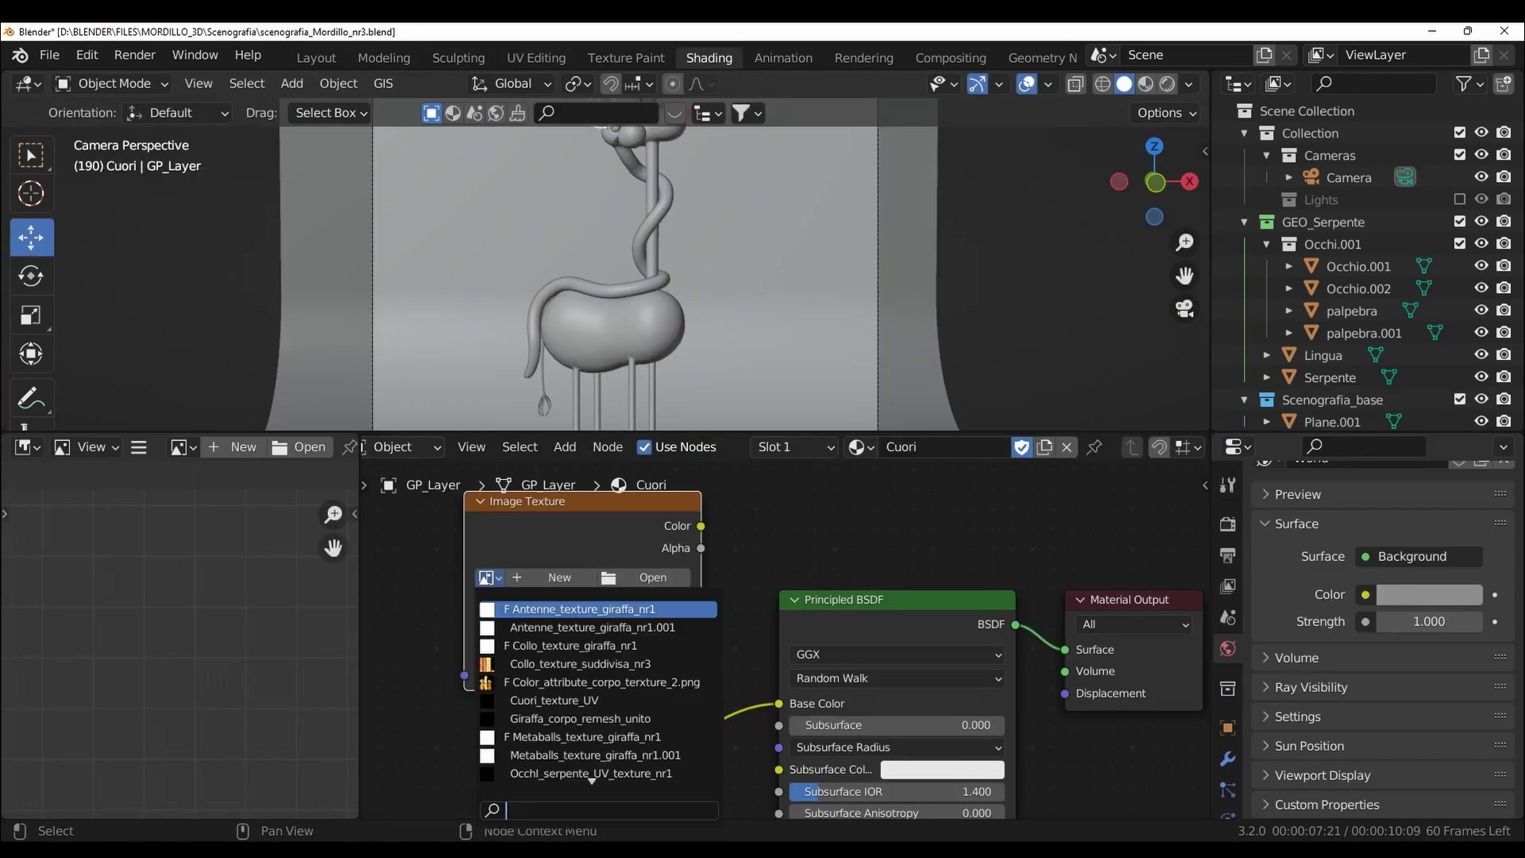
type("cuori")
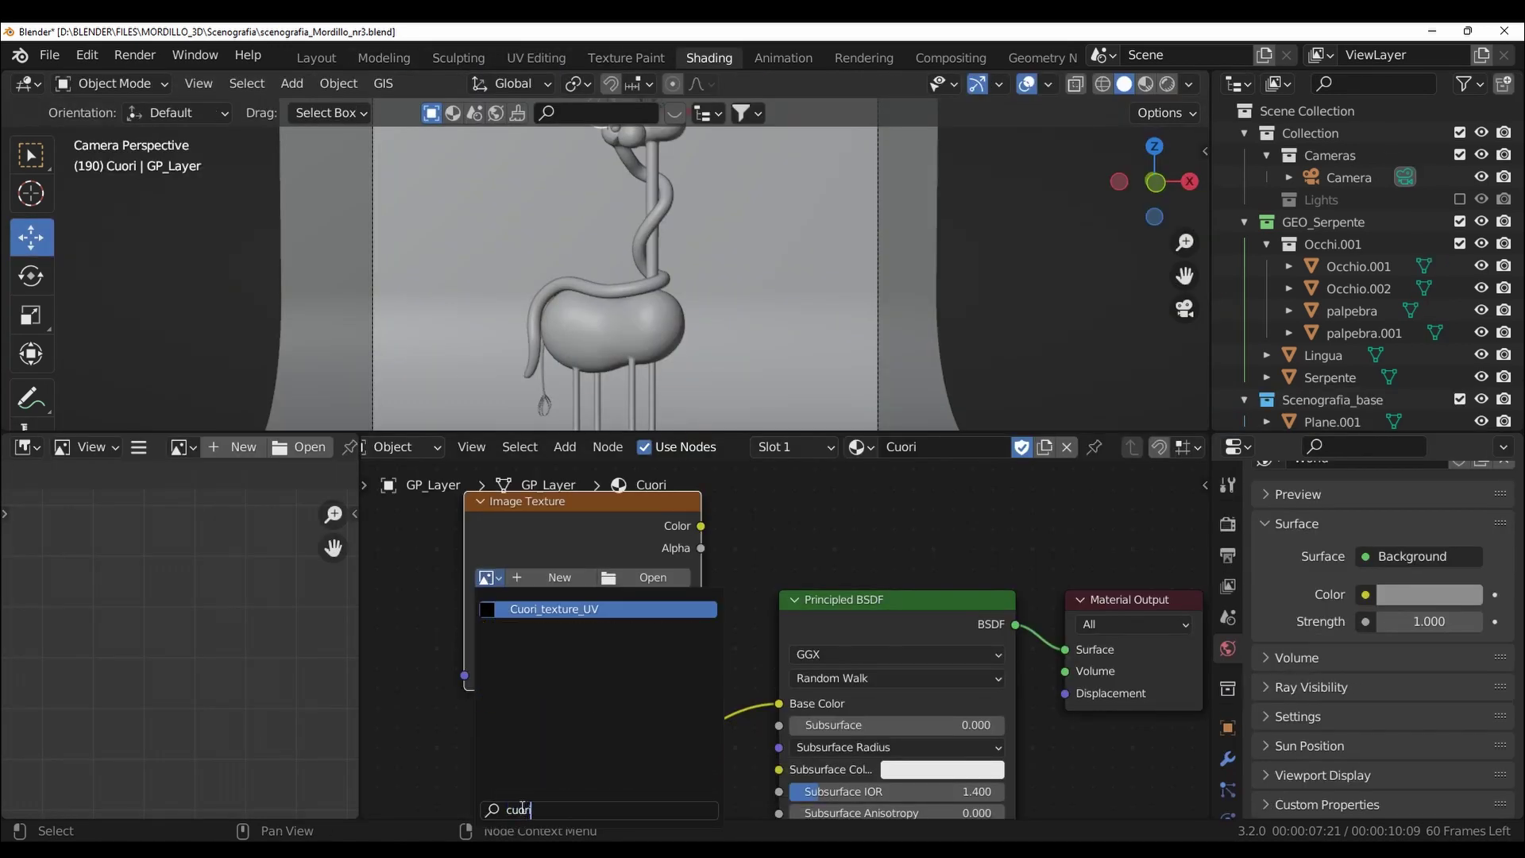
left_click(552, 610)
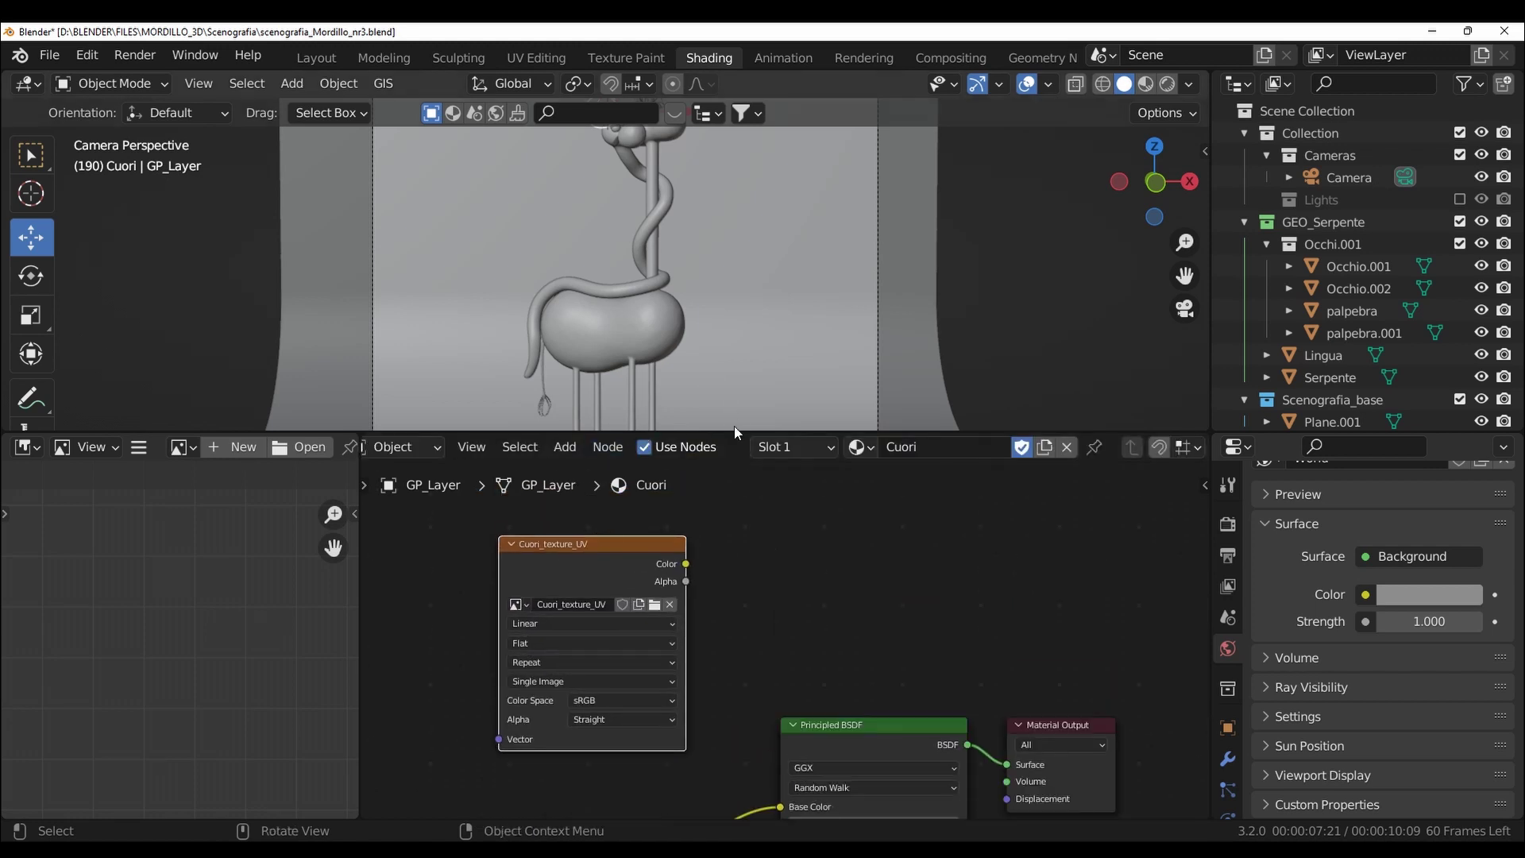
left_click(458, 58)
scroll(773, 526, "up", 4)
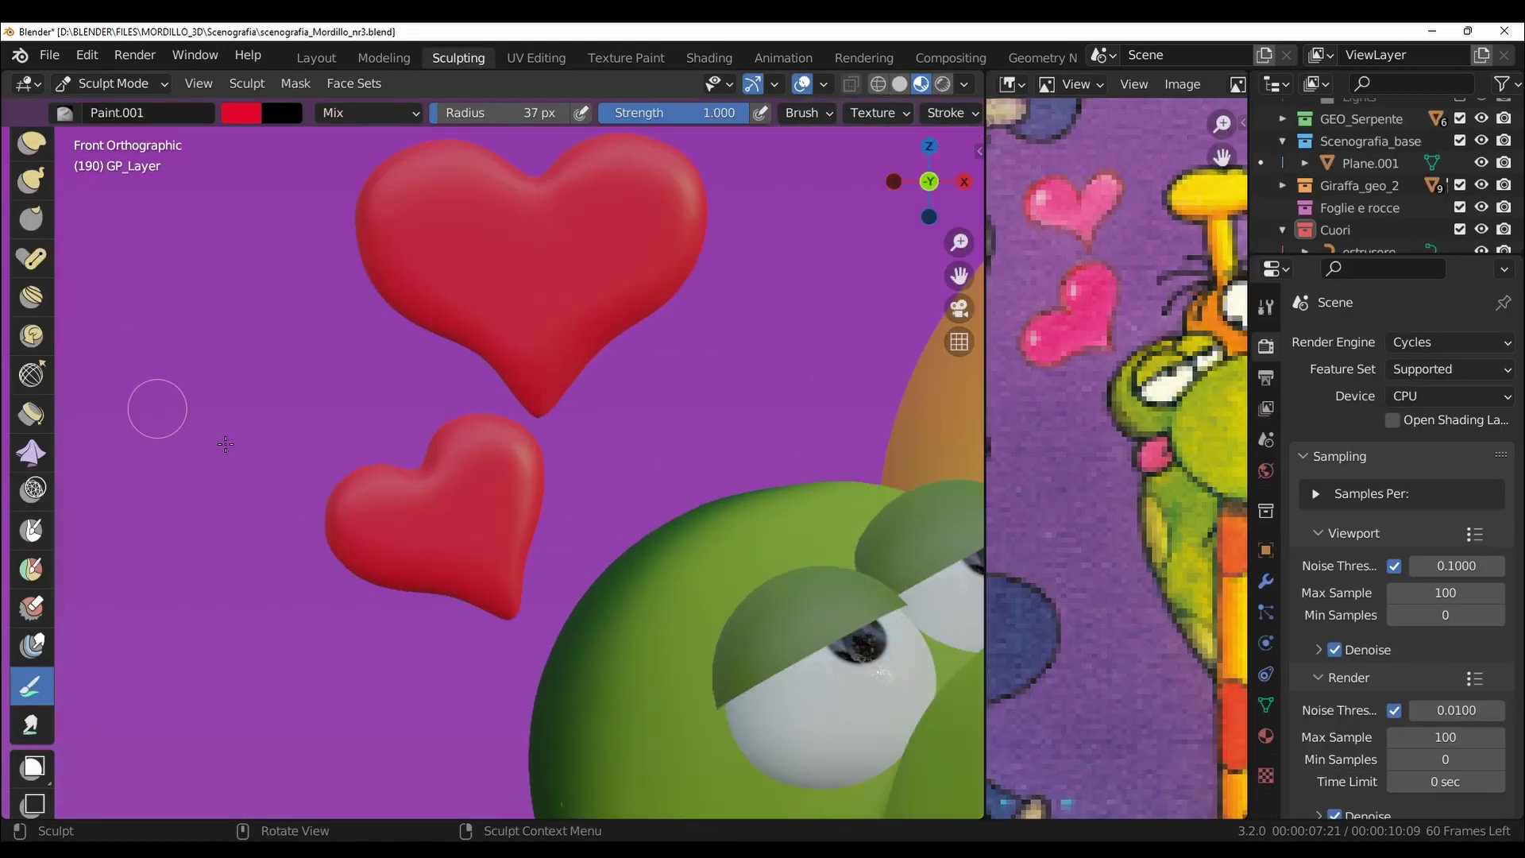
Add a very pale pink to the Cuori palette and set the brush radius to 20 px
left_click(1266, 307)
scroll(1398, 517, "down", 10)
scroll(831, 512, "up", 2)
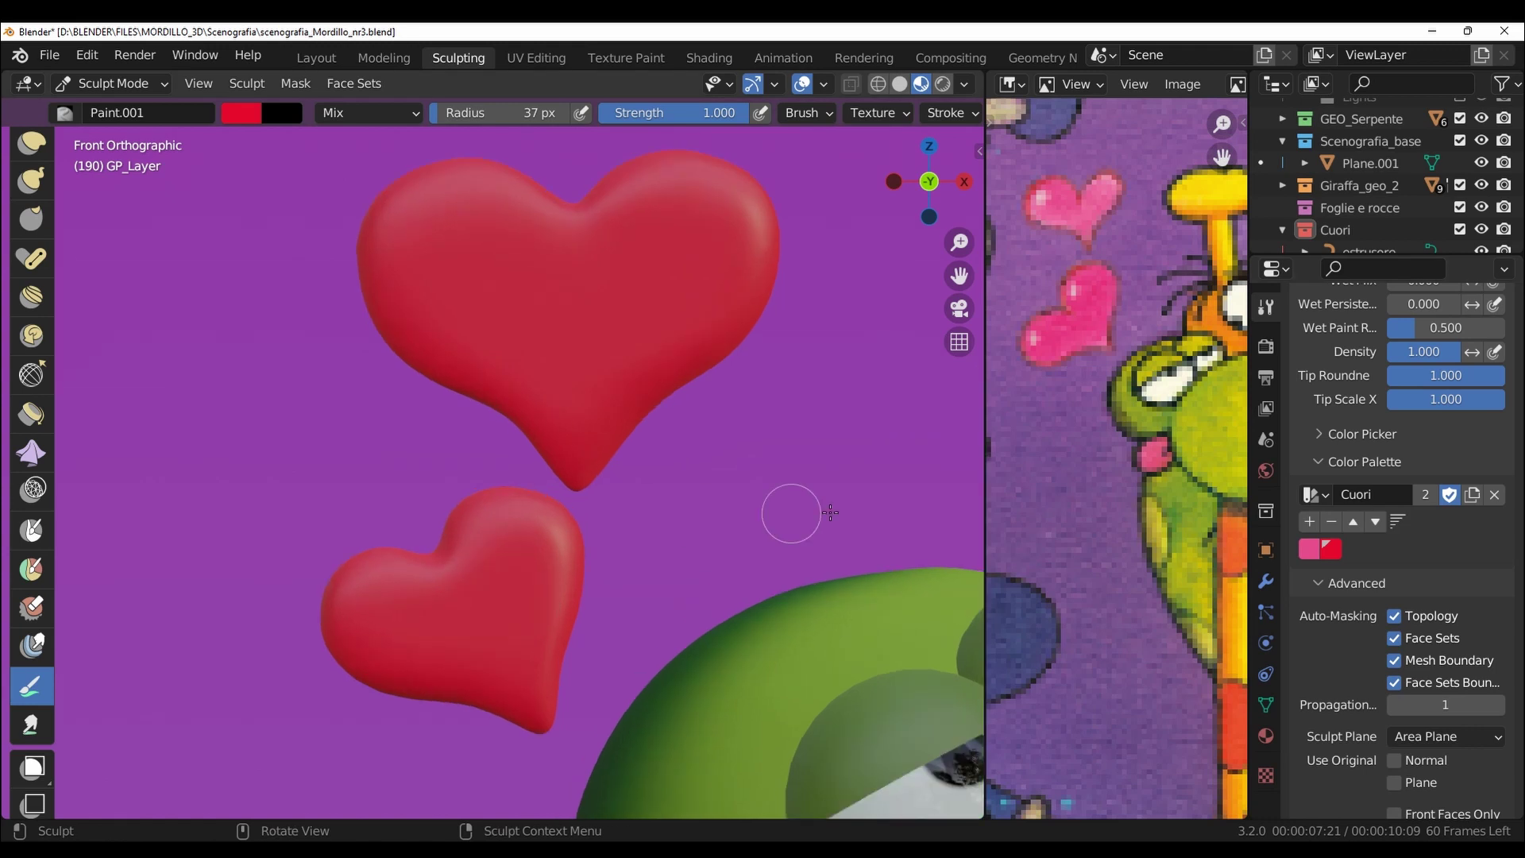
left_click(241, 112)
left_click_drag(317, 278, 316, 223)
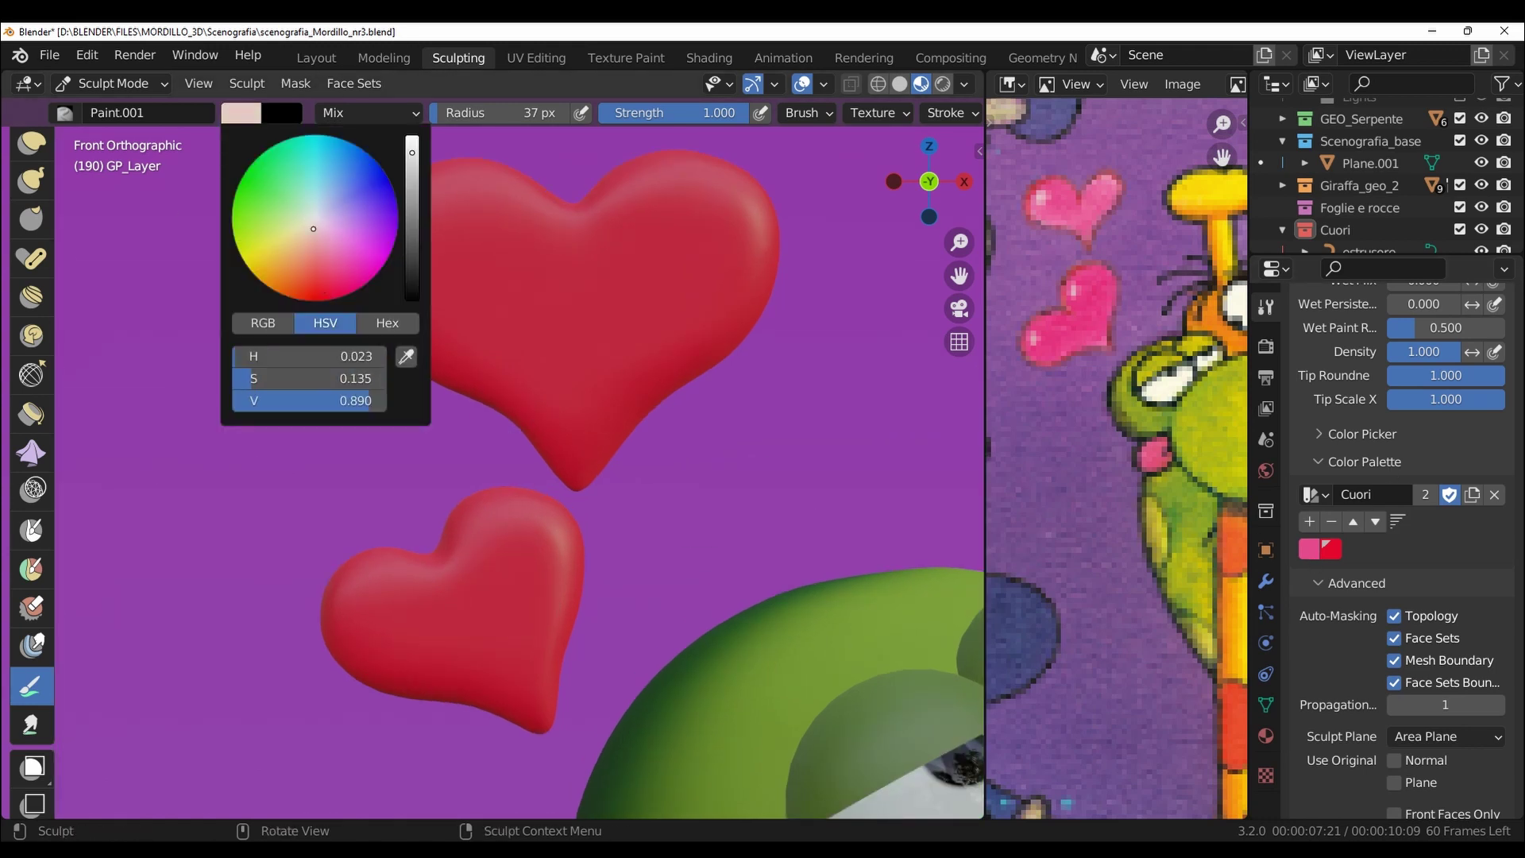
left_click(1309, 521)
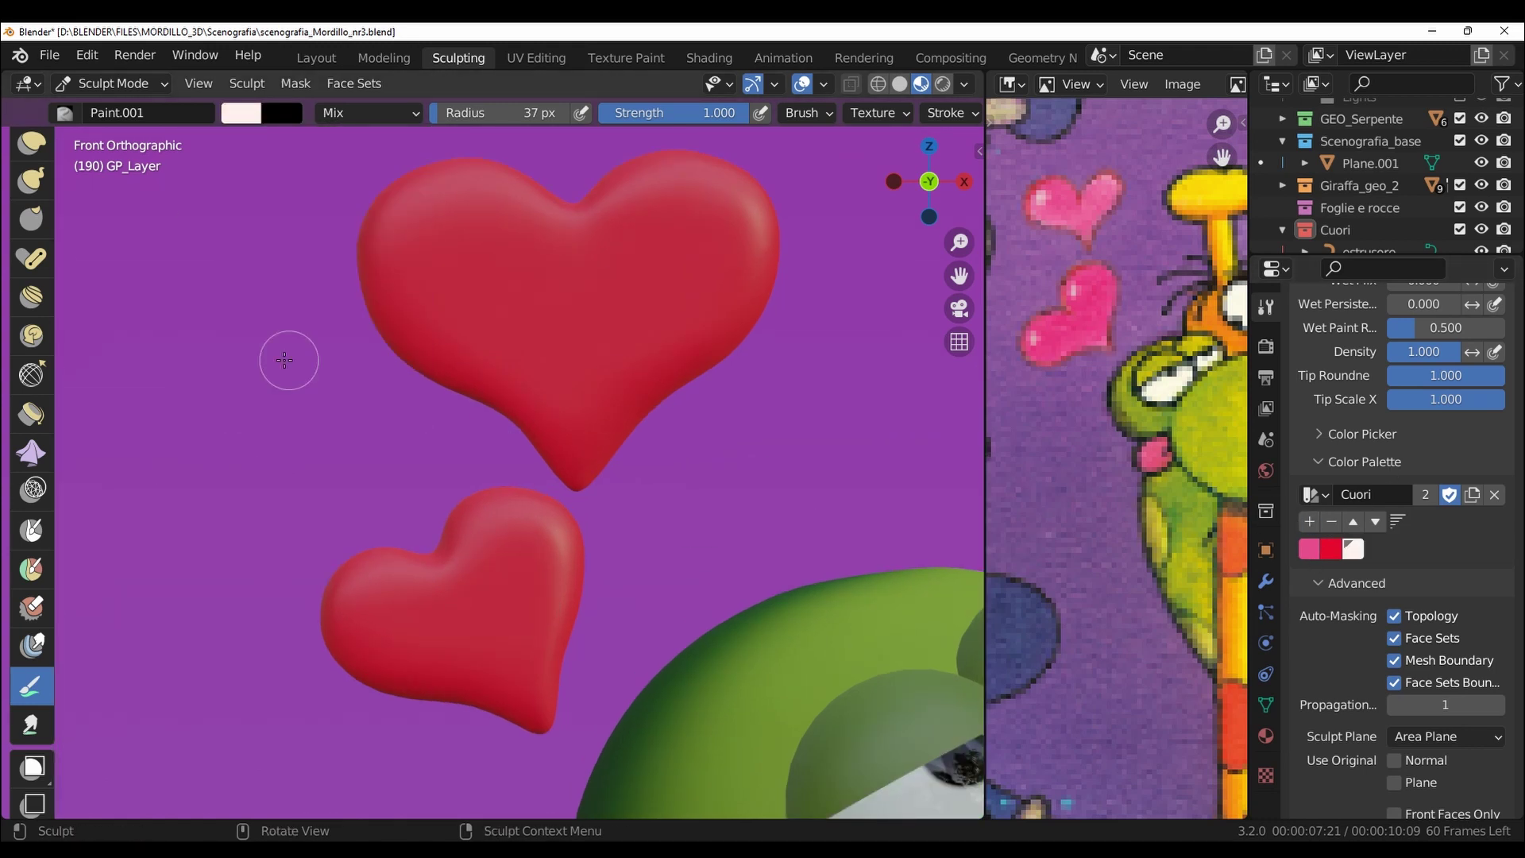
left_click_drag(495, 113, 477, 113)
Paint pale highlight patches on the lobes of the upper and lower hearts
mouse_move(378, 202)
left_mouse_down()
mouse_move(405, 278)
mouse_move(444, 238)
left_mouse_up()
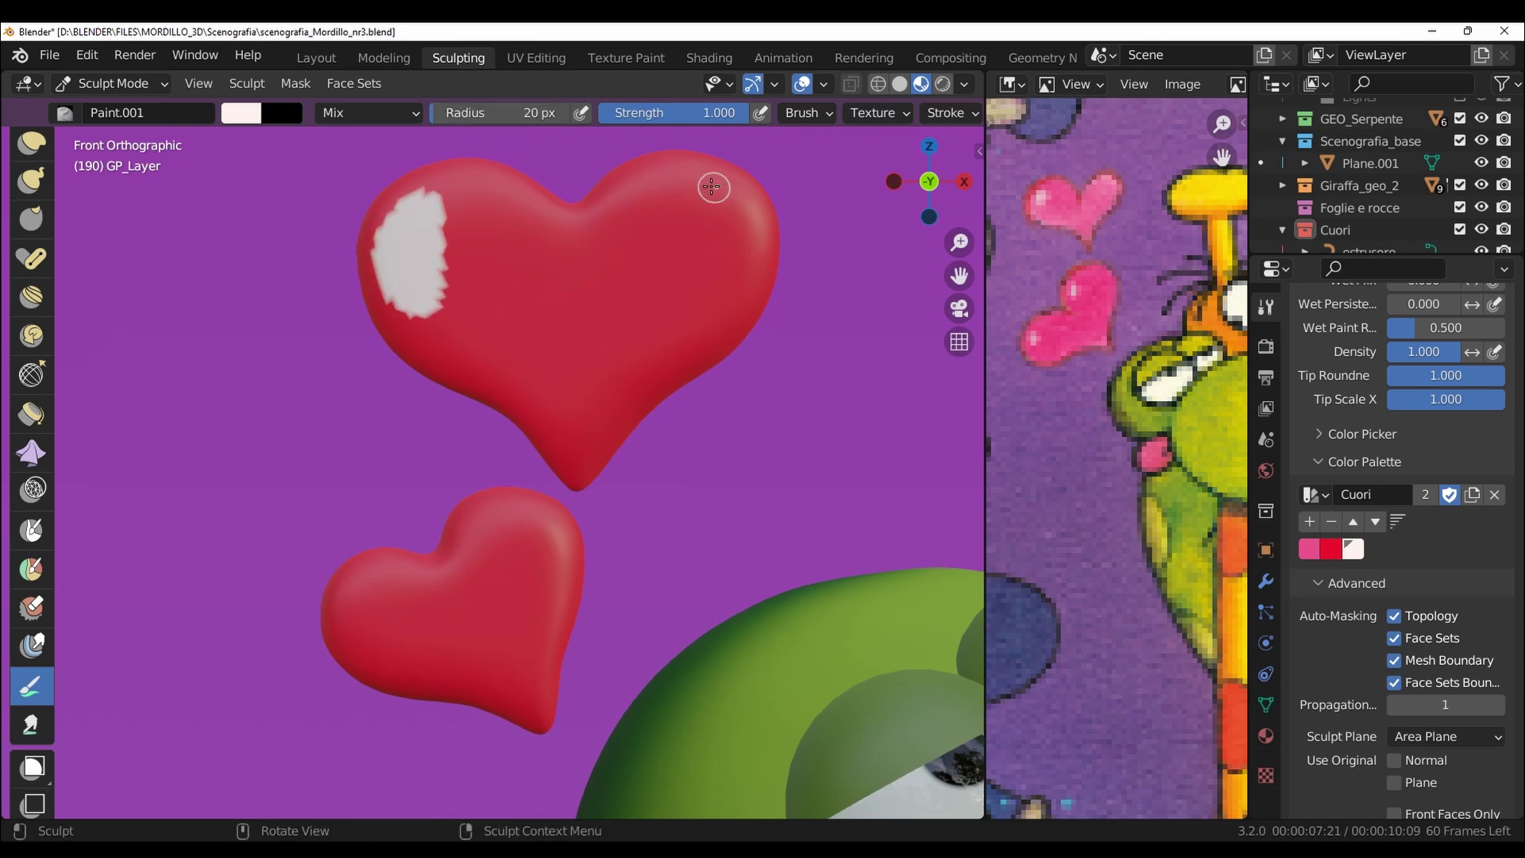
left_click_drag(703, 176, 743, 210)
left_click(347, 608)
left_click_drag(348, 608, 386, 644)
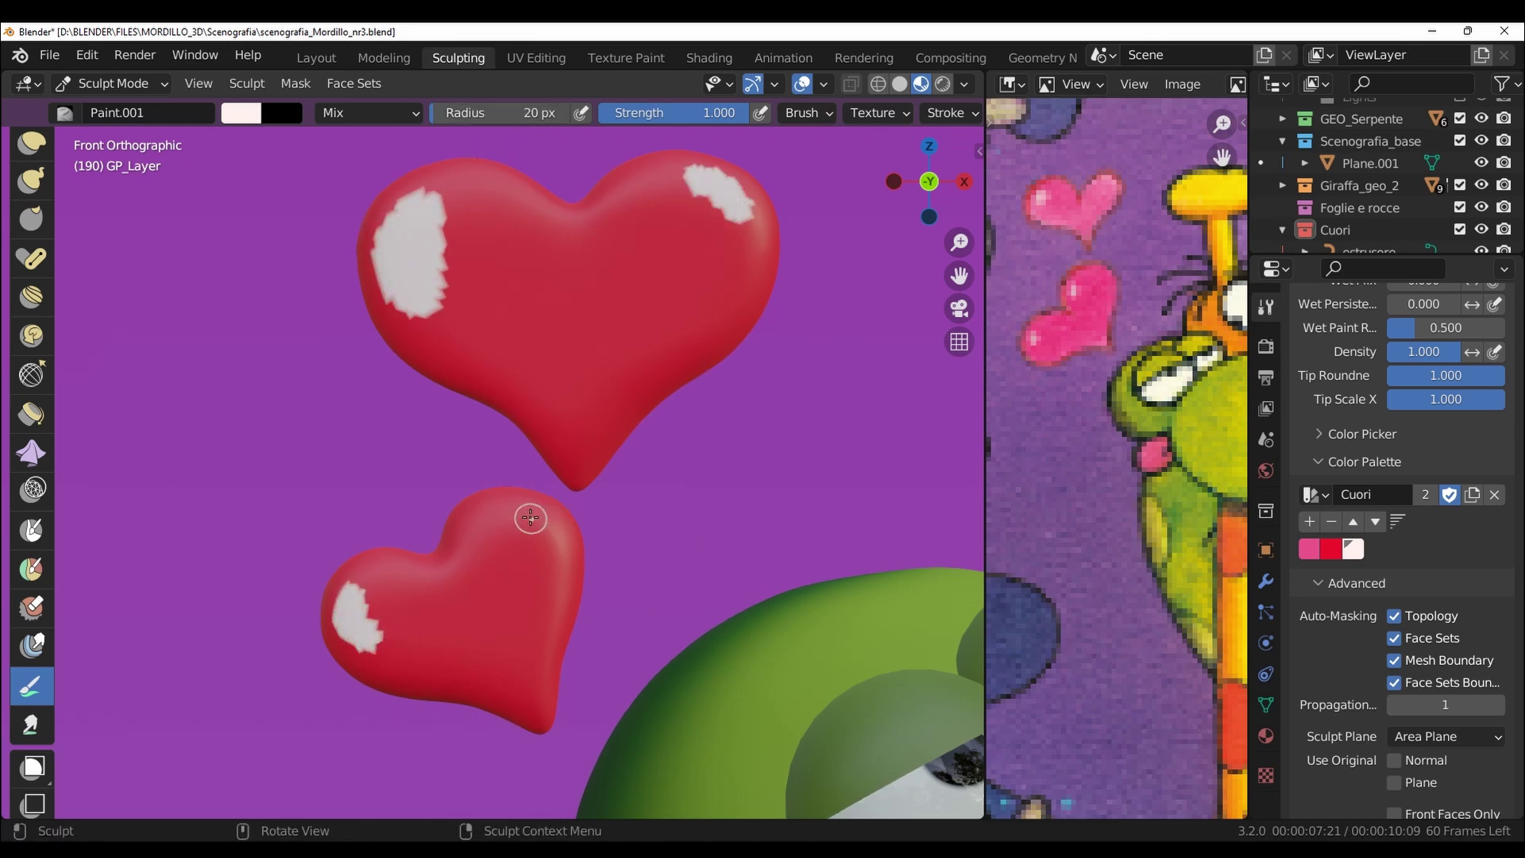
left_click_drag(525, 512, 552, 544)
left_click_drag(353, 639, 405, 663)
Smear the upper heart's left- and right-lobe white highlights into the red with the Smear brush
left_click(32, 726)
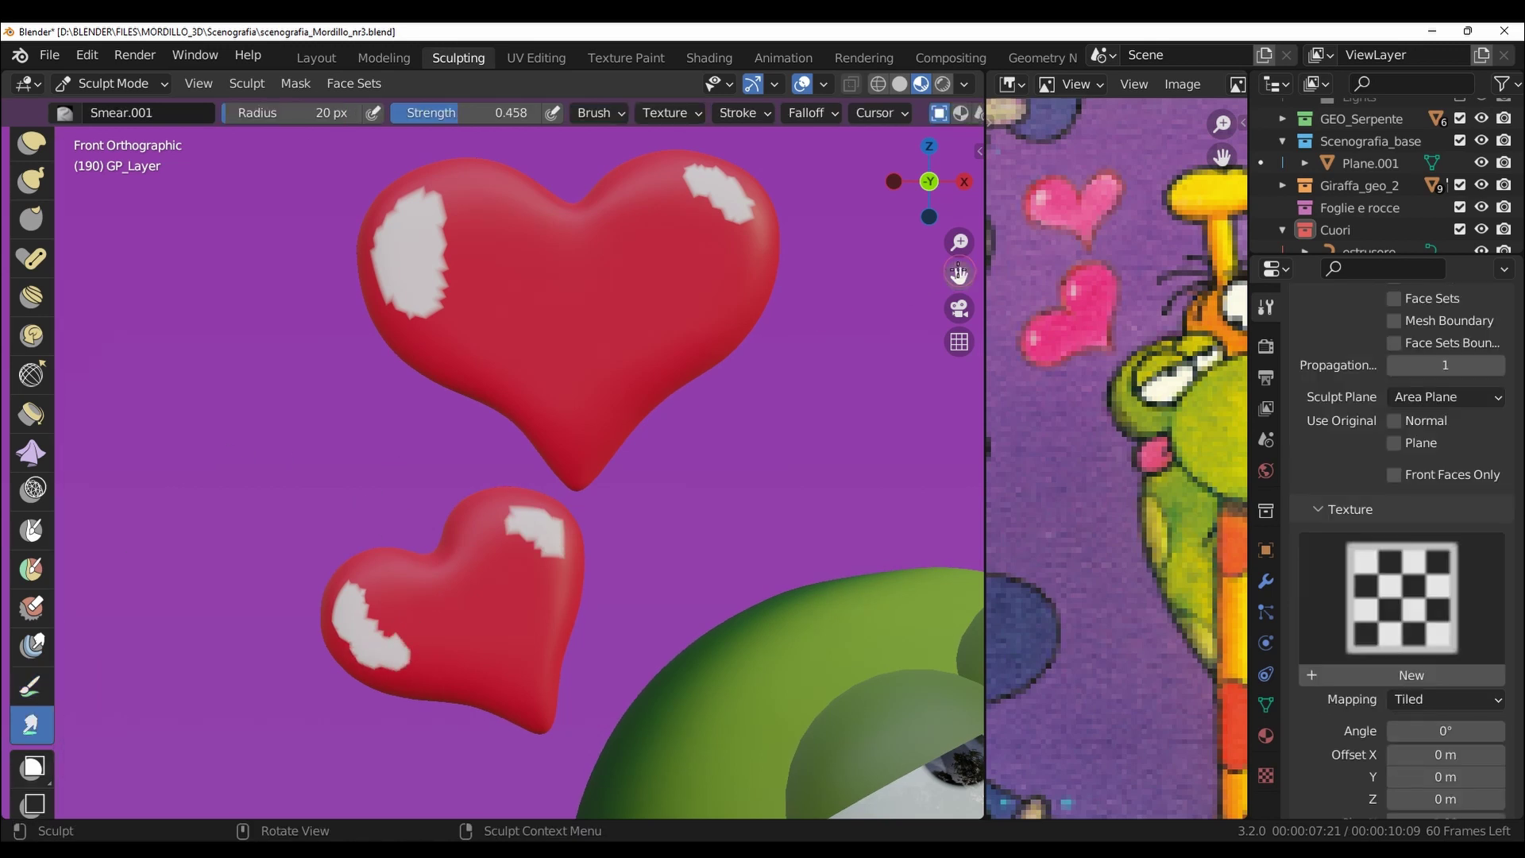
scroll(429, 397, "up", 2)
mouse_move(473, 298)
left_mouse_down()
mouse_move(426, 398)
mouse_move(464, 402)
left_mouse_up()
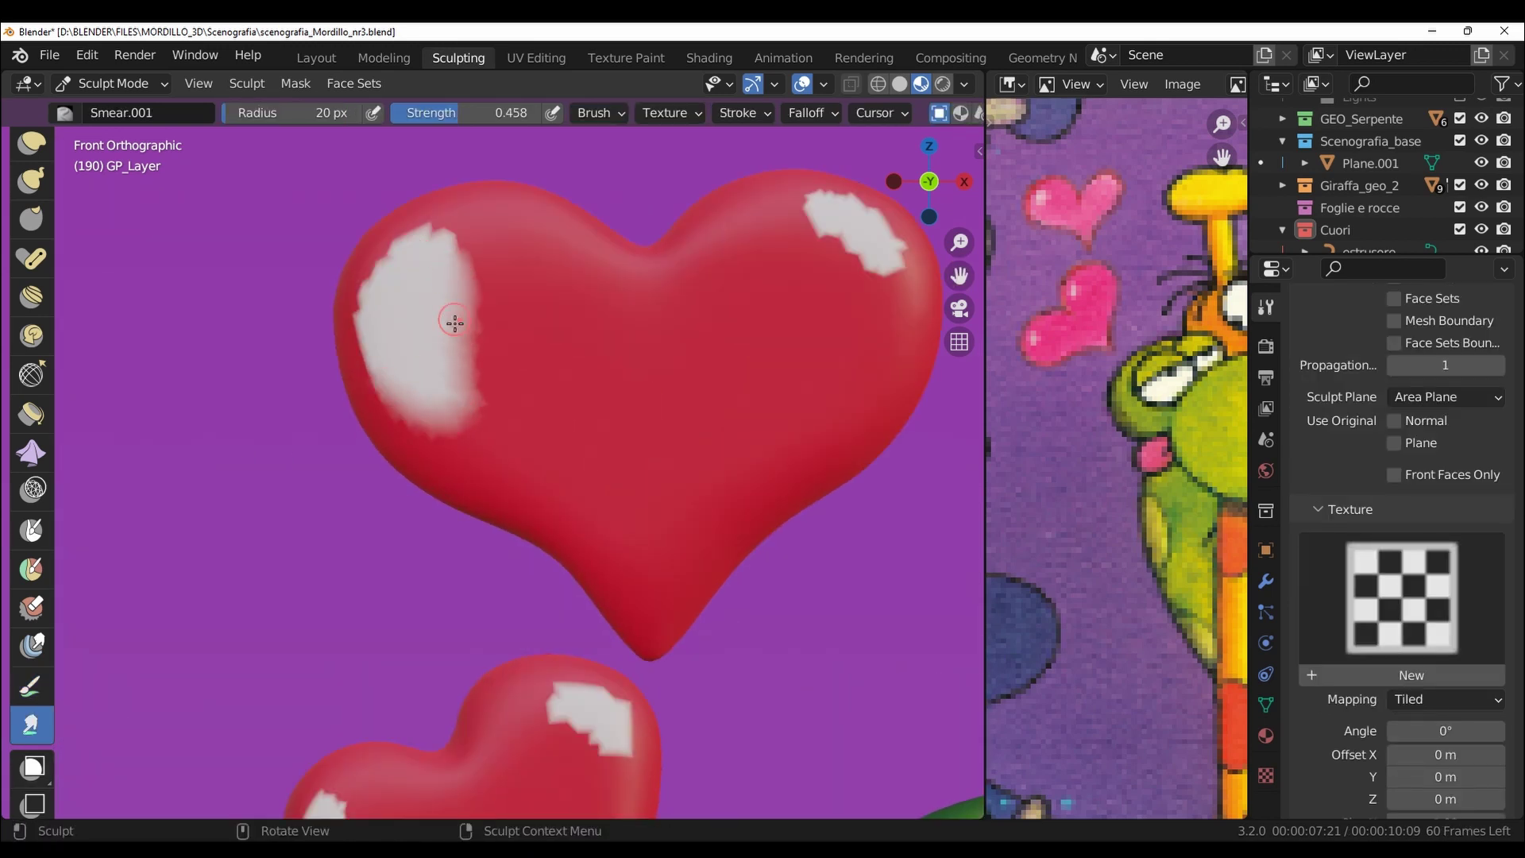
mouse_move(455, 323)
left_mouse_down()
mouse_move(422, 231)
mouse_move(371, 270)
left_mouse_up()
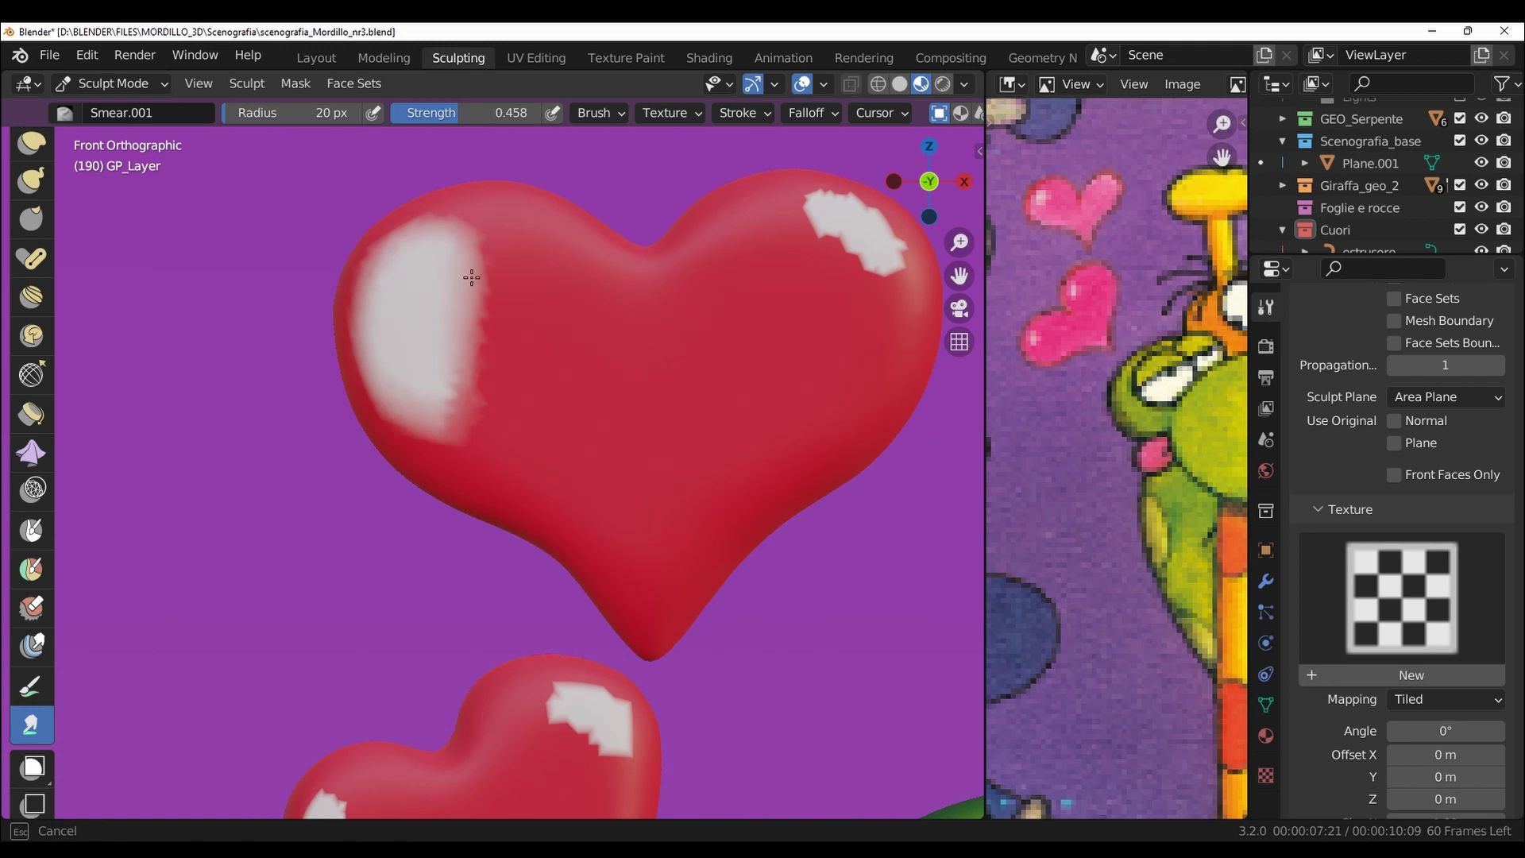
mouse_move(452, 397)
left_mouse_down()
mouse_move(426, 402)
mouse_move(450, 357)
mouse_move(511, 409)
left_mouse_up()
scroll(556, 437, "down", 10)
scroll(596, 461, "up", 5)
scroll(596, 457, "up", 1)
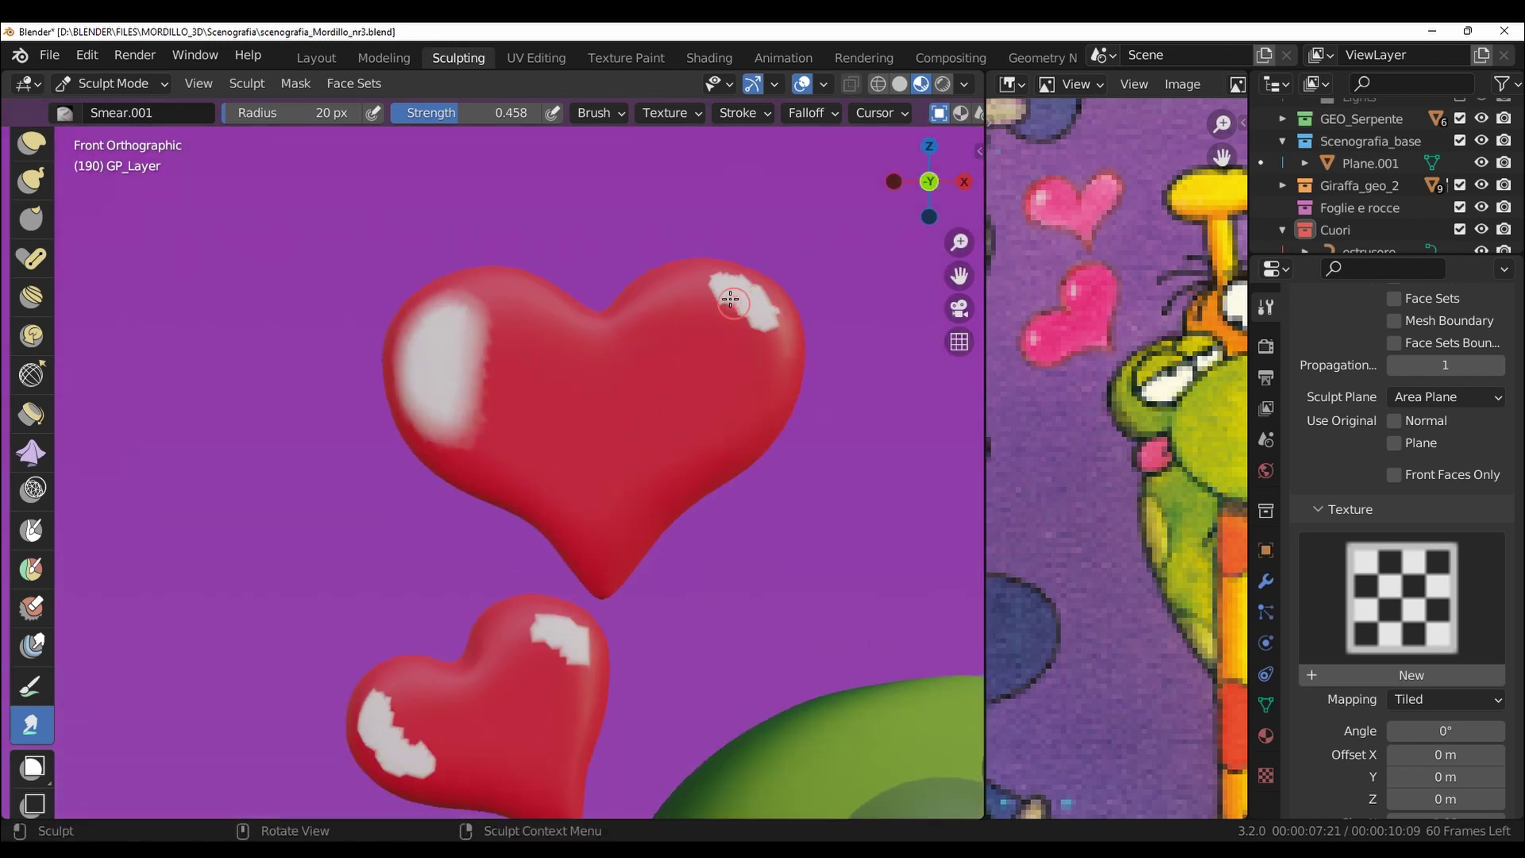
mouse_move(735, 298)
left_mouse_down()
mouse_move(746, 325)
mouse_move(767, 313)
left_mouse_up()
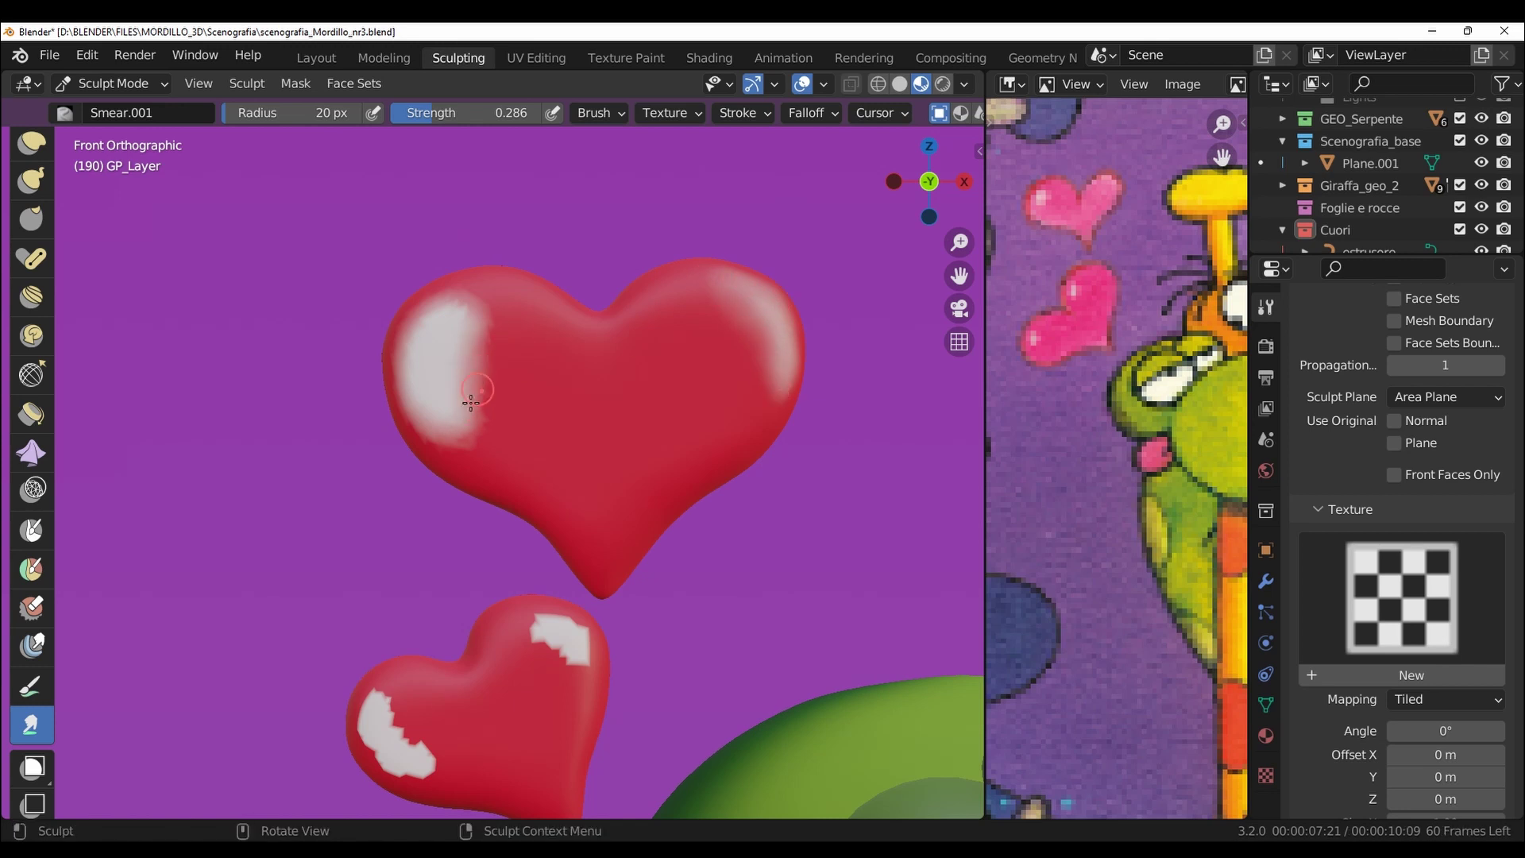
left_click_drag(408, 384, 476, 337)
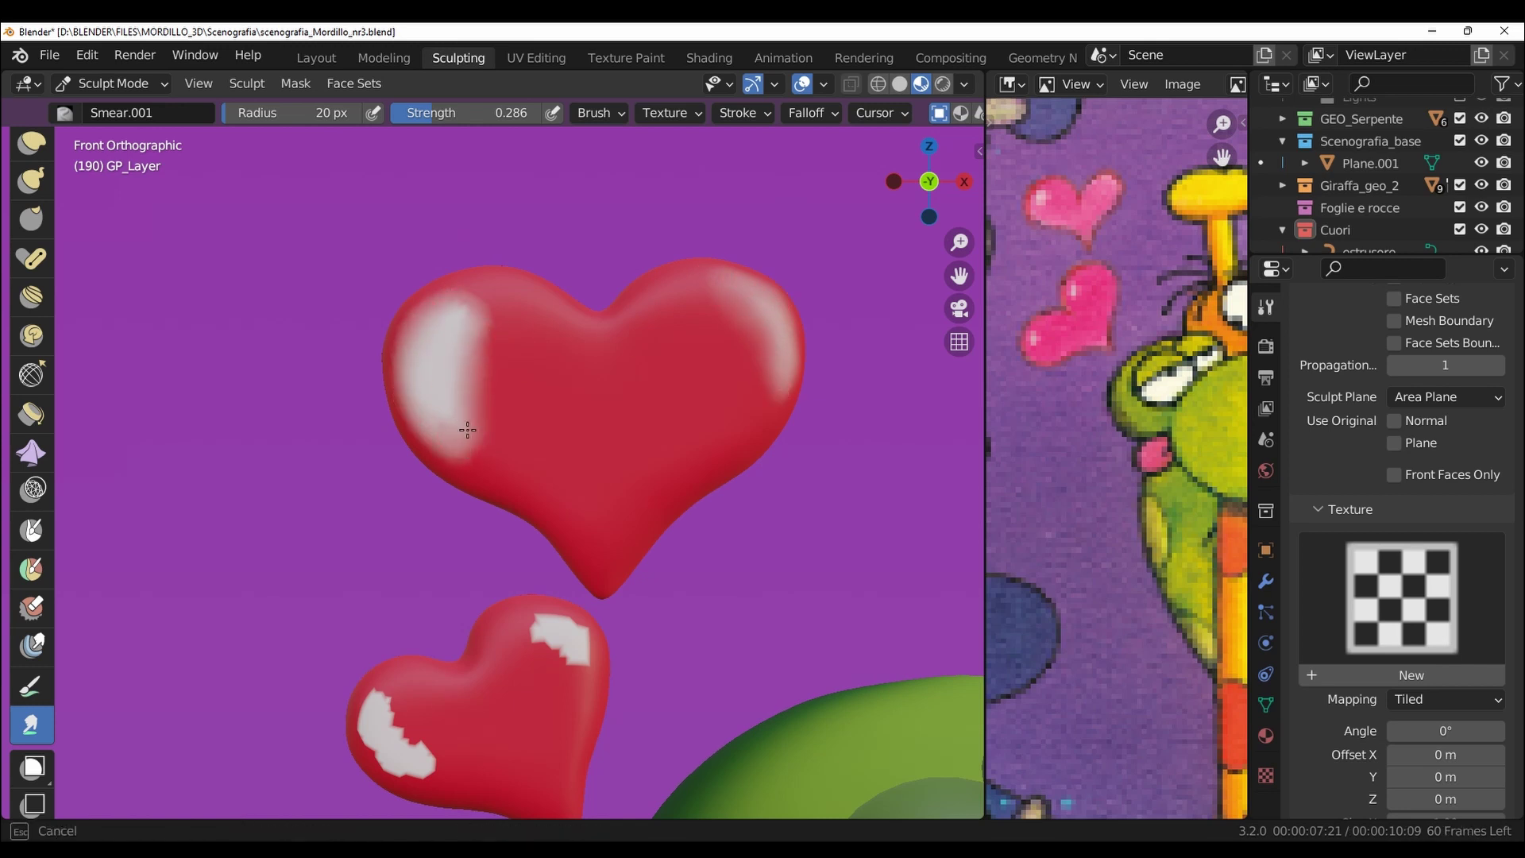
scroll(685, 430, "down", 6)
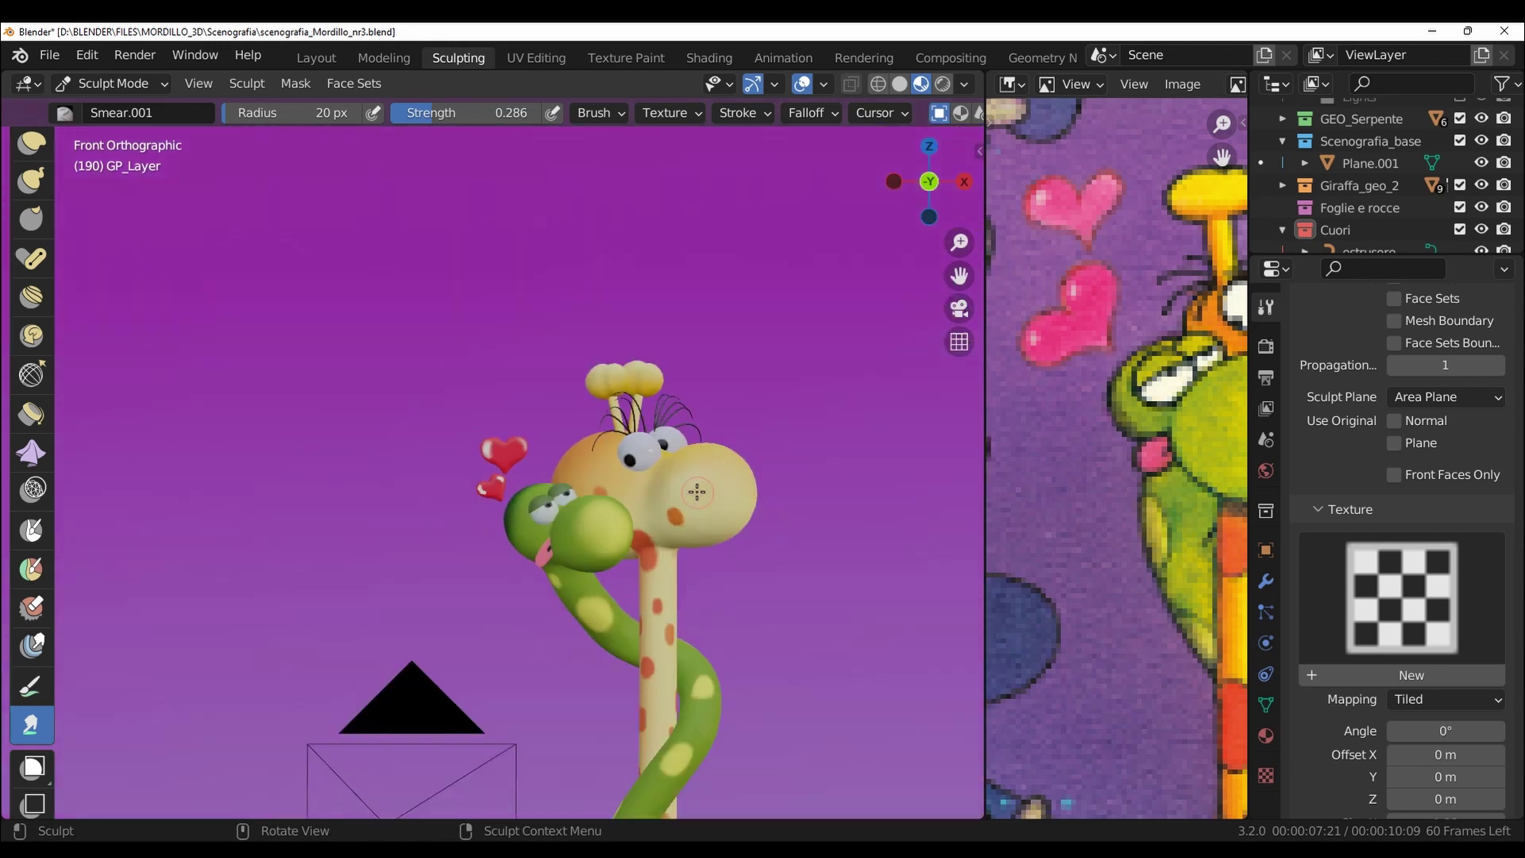
scroll(697, 486, "up", 5)
scroll(680, 408, "up", 2)
middle_click_drag(790, 595, 799, 594)
key("KP_0")
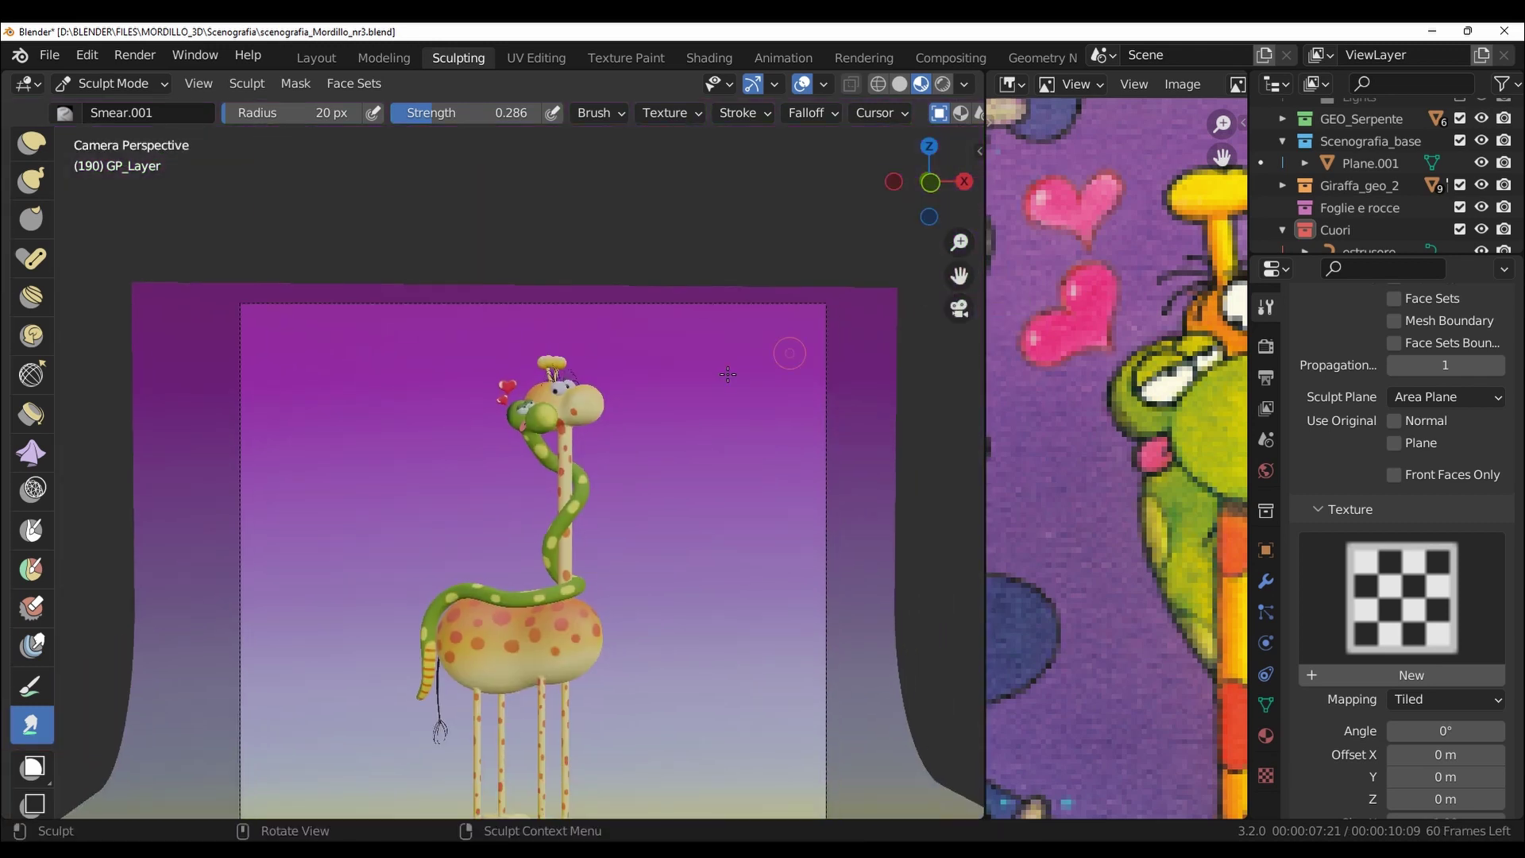
left_click_drag(959, 243, 1029, 239)
scroll(477, 358, "down", 5)
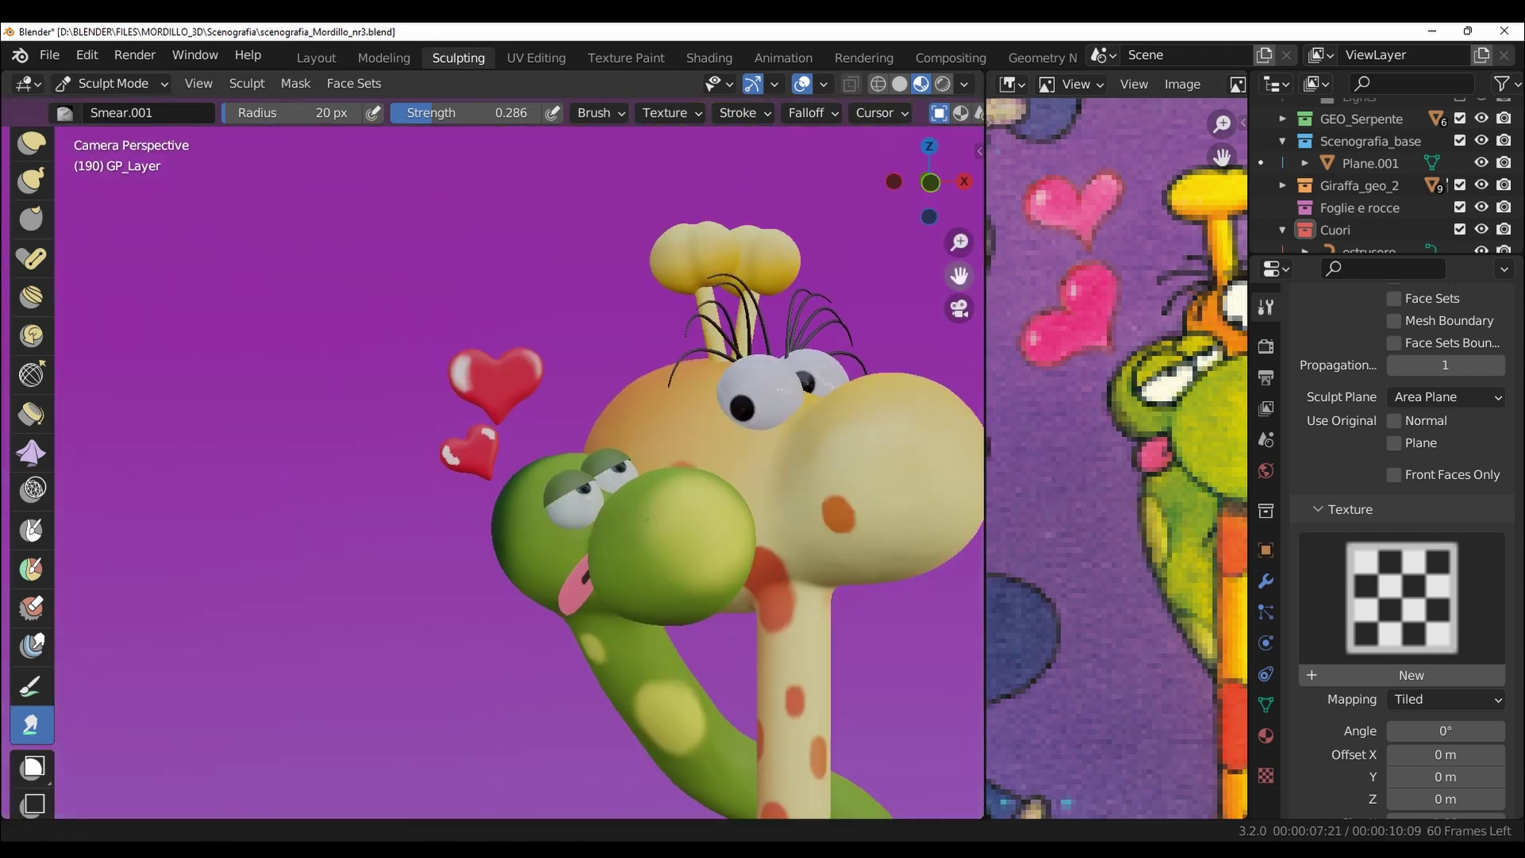
scroll(253, 370, "up", 8)
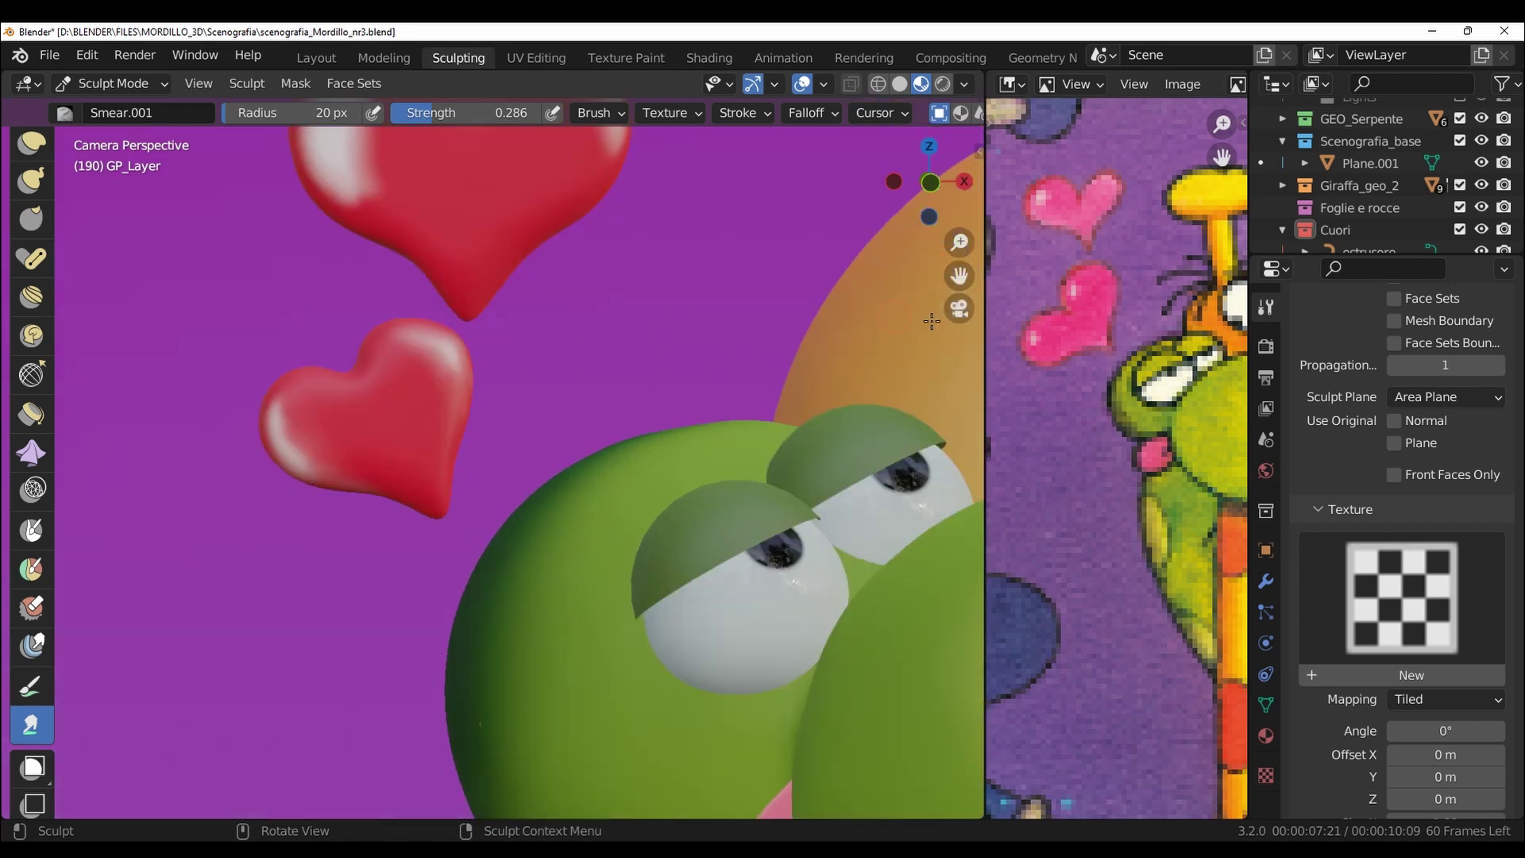
Smear the big heart's left highlight into a crescent and streak the right-lobe highlight
mouse_move(314, 442)
left_mouse_down()
mouse_move(350, 485)
mouse_move(331, 416)
mouse_move(343, 420)
mouse_move(340, 469)
mouse_move(306, 422)
mouse_move(330, 385)
mouse_move(388, 496)
left_mouse_up()
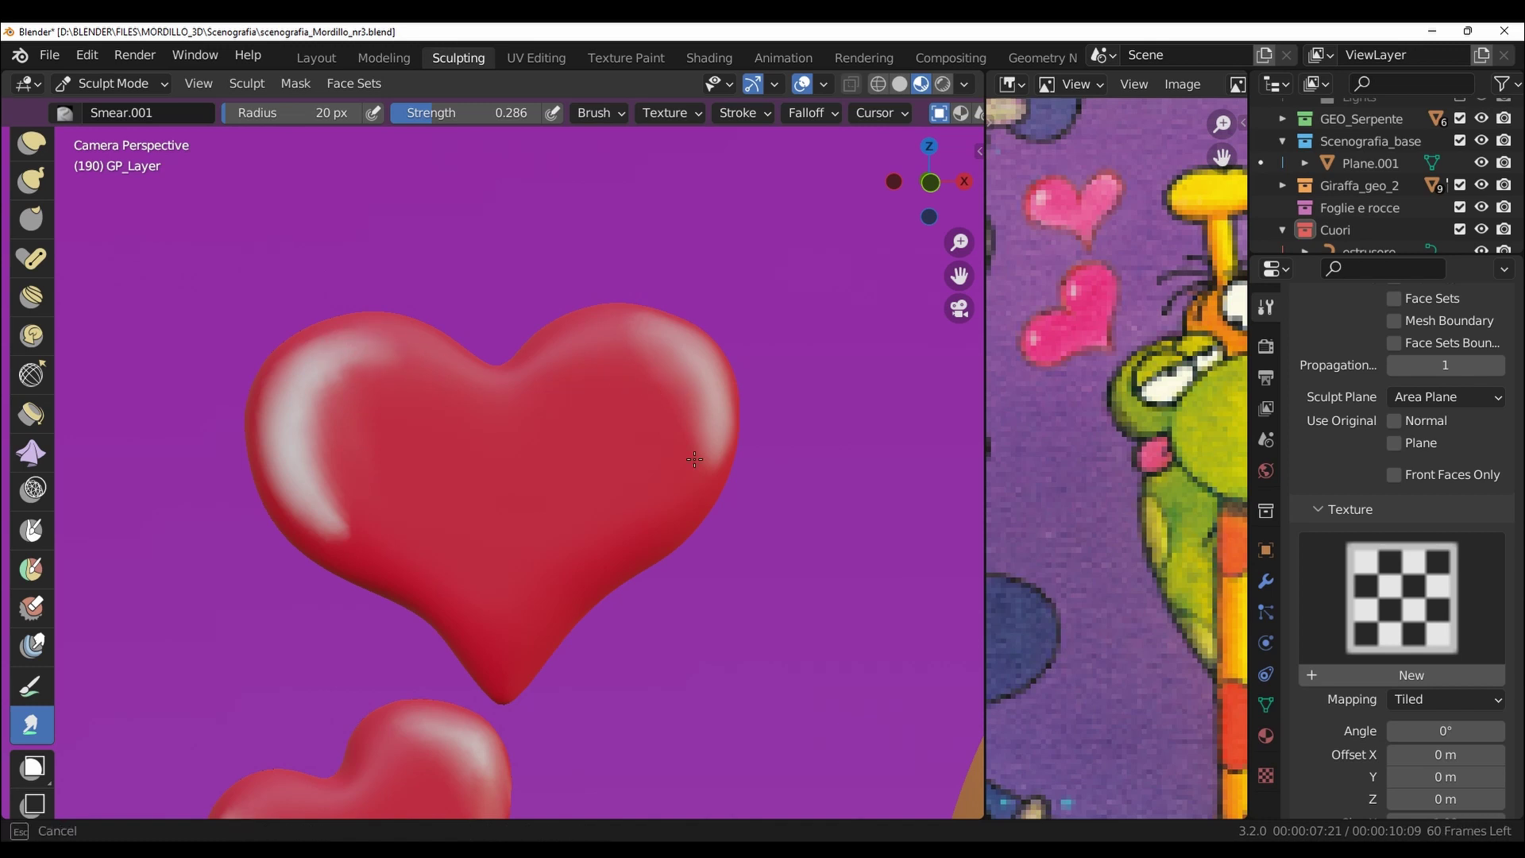
left_click_drag(704, 485, 687, 391)
left_click_drag(619, 311, 635, 318)
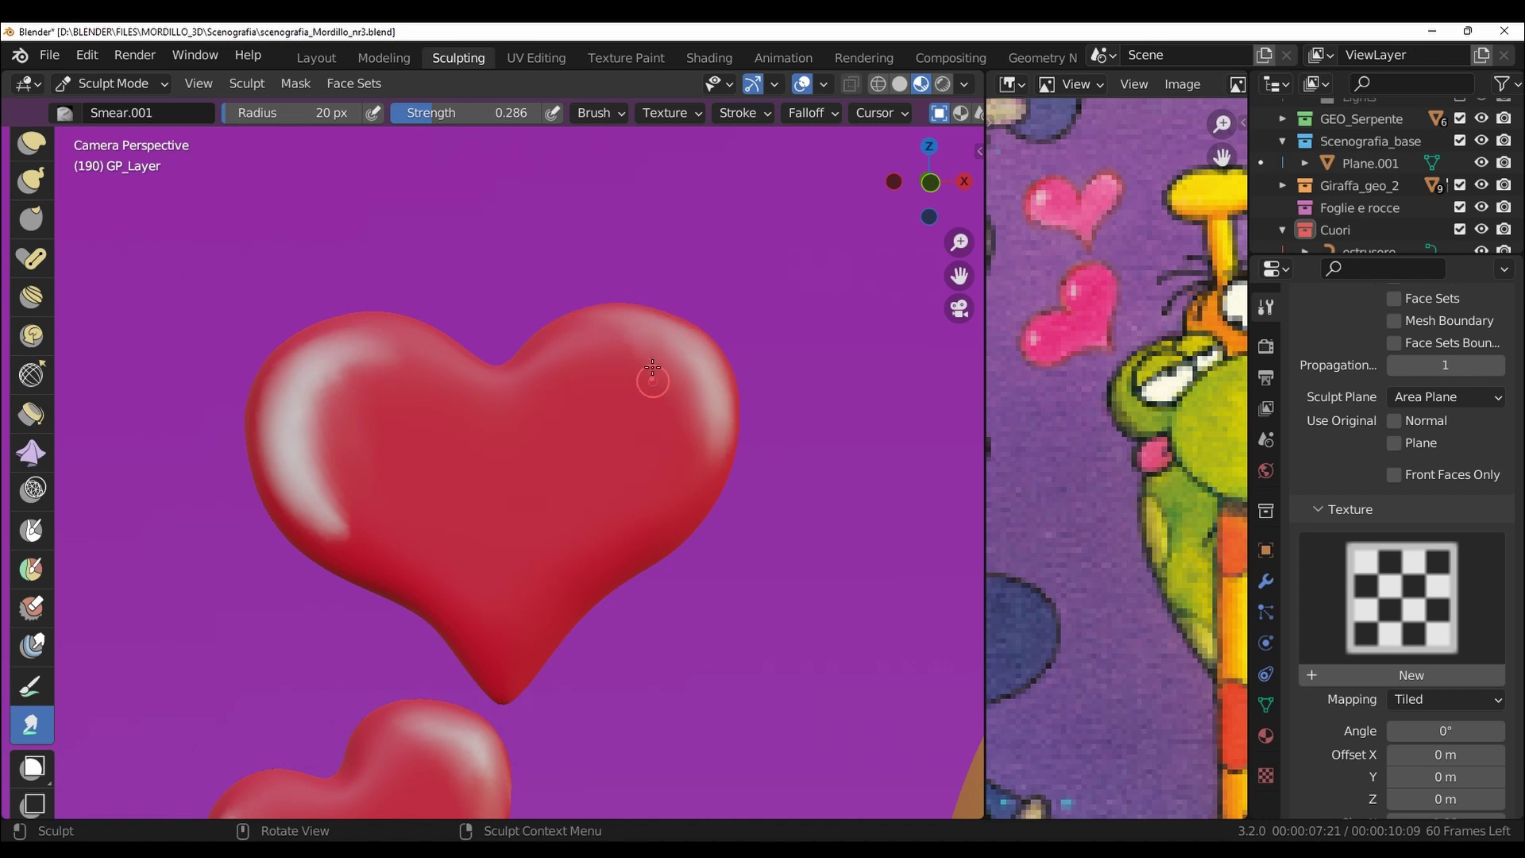
left_click_drag(333, 556, 275, 482)
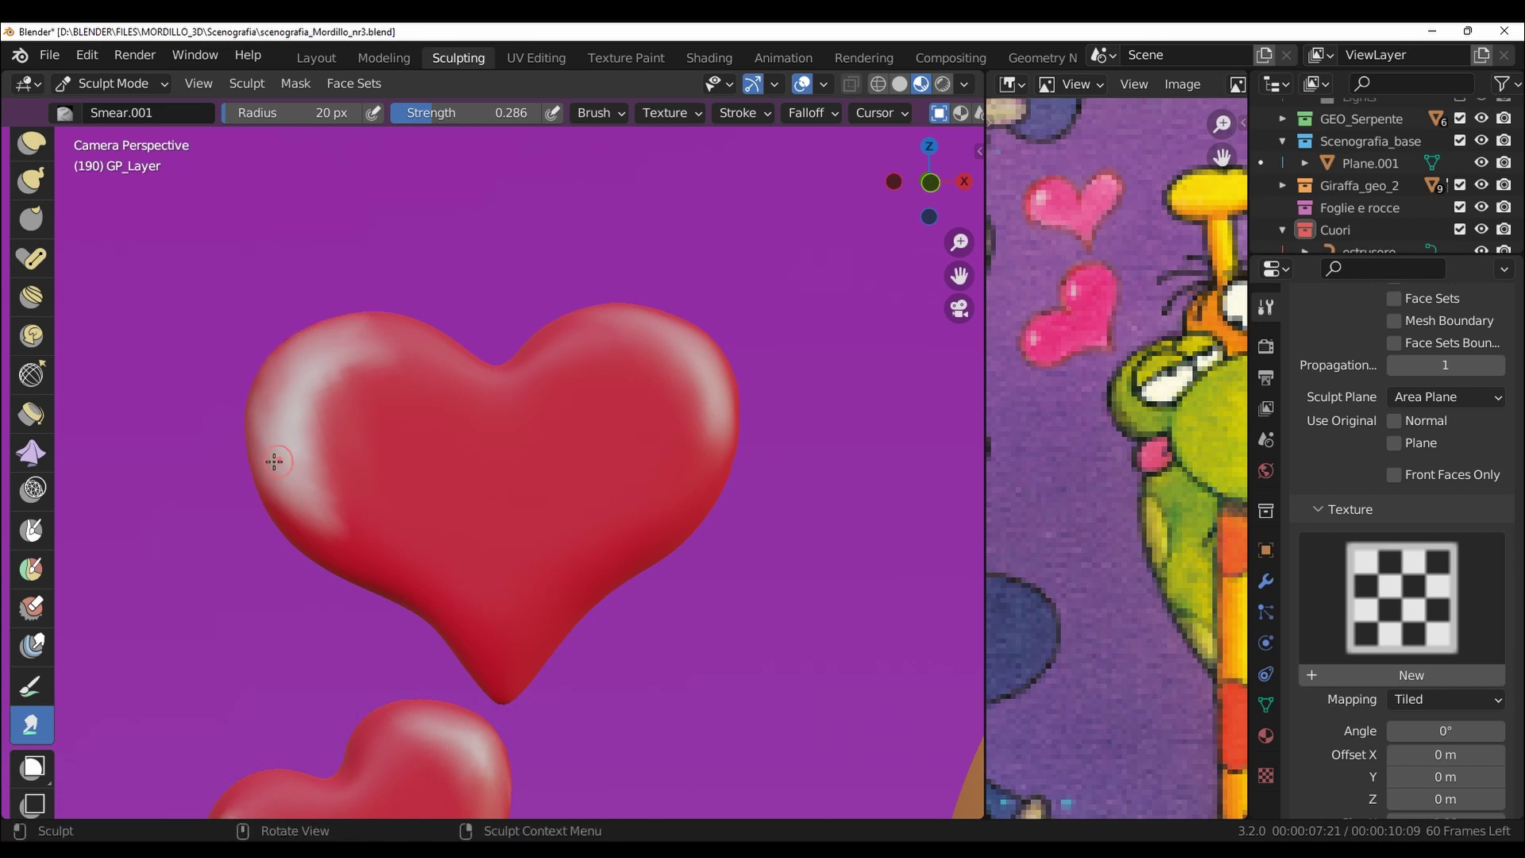
scroll(273, 441, "down", 6)
scroll(273, 441, "down", 2)
scroll(417, 358, "up", 9)
Widen the smear brush to 56 px, soften the left lobe, and bring up the Shading workspace
mouse_move(382, 326)
left_mouse_down()
mouse_move(337, 314)
mouse_move(298, 333)
mouse_move(283, 372)
left_mouse_up()
key("f")
left_click(299, 529)
left_click_drag(299, 529, 300, 370)
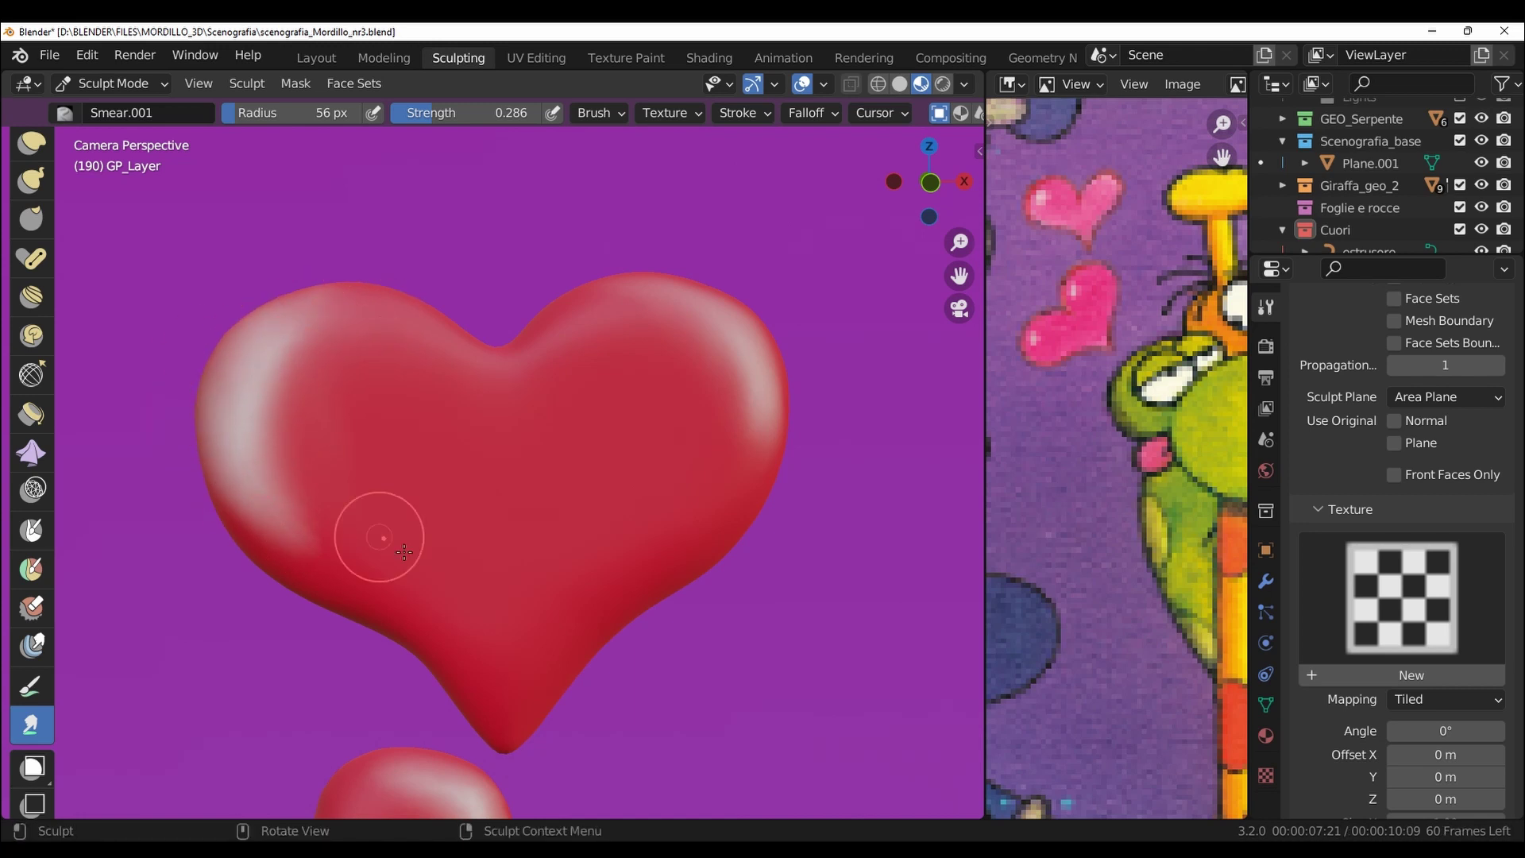
scroll(642, 518, "down", 10)
scroll(642, 519, "down", 1)
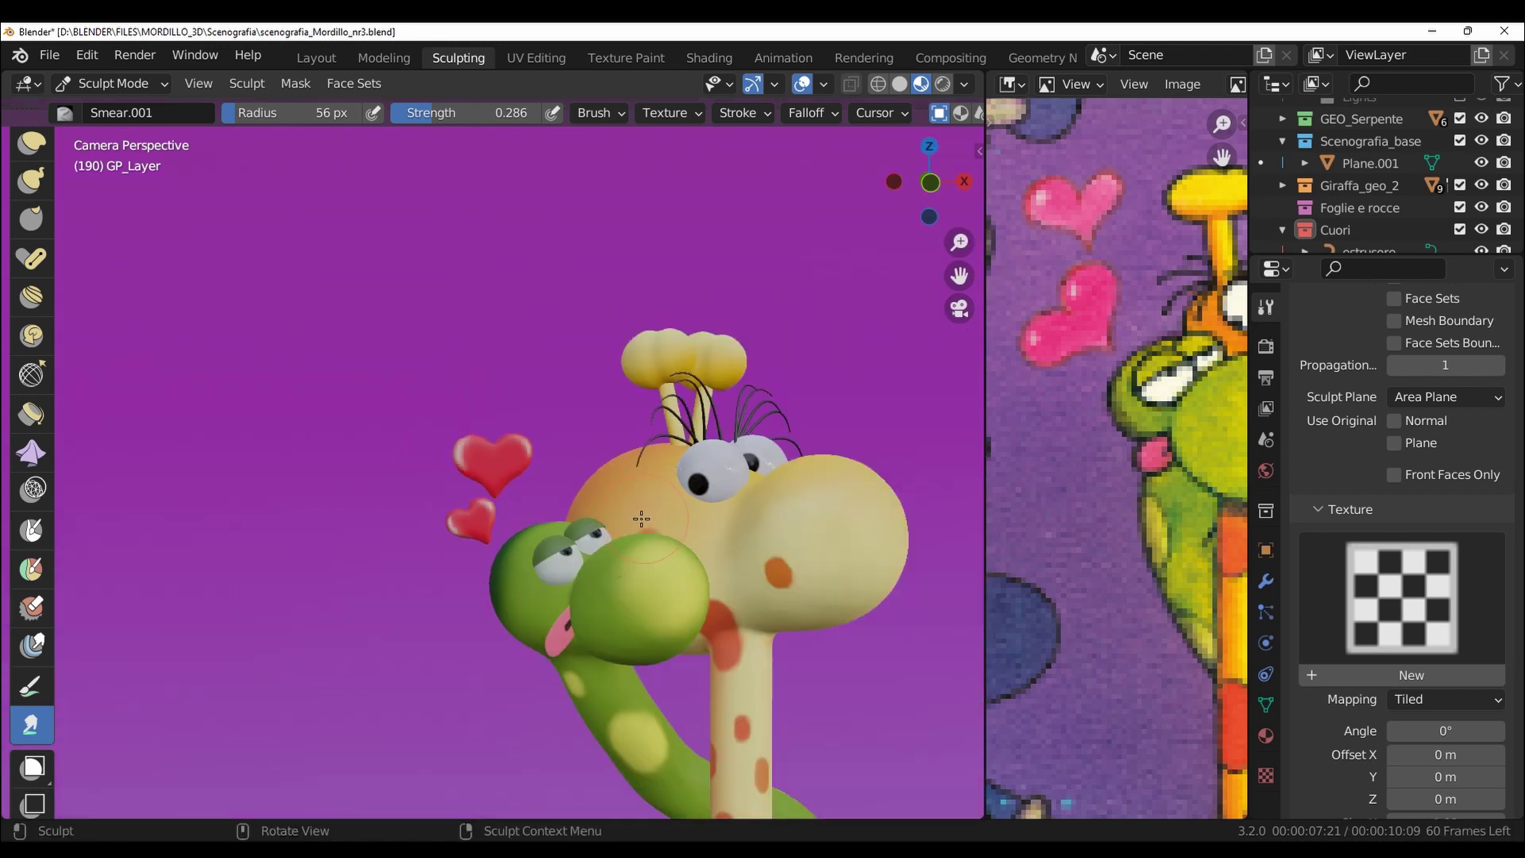
left_click(699, 59)
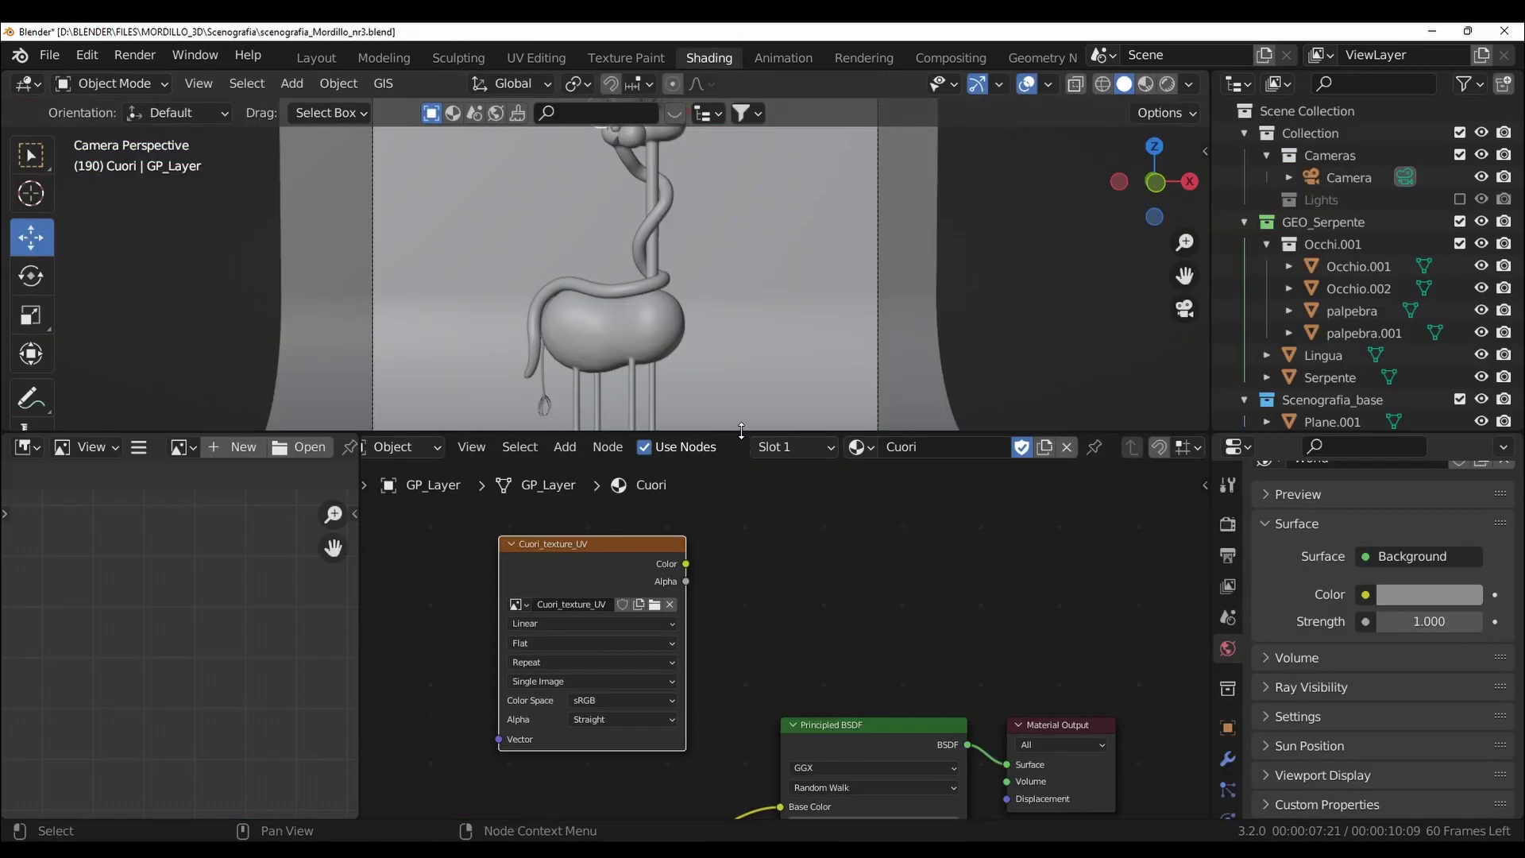
Enlarge the 3D view and switch it to Material Preview shading
left_click_drag(741, 430, 741, 506)
key("z")
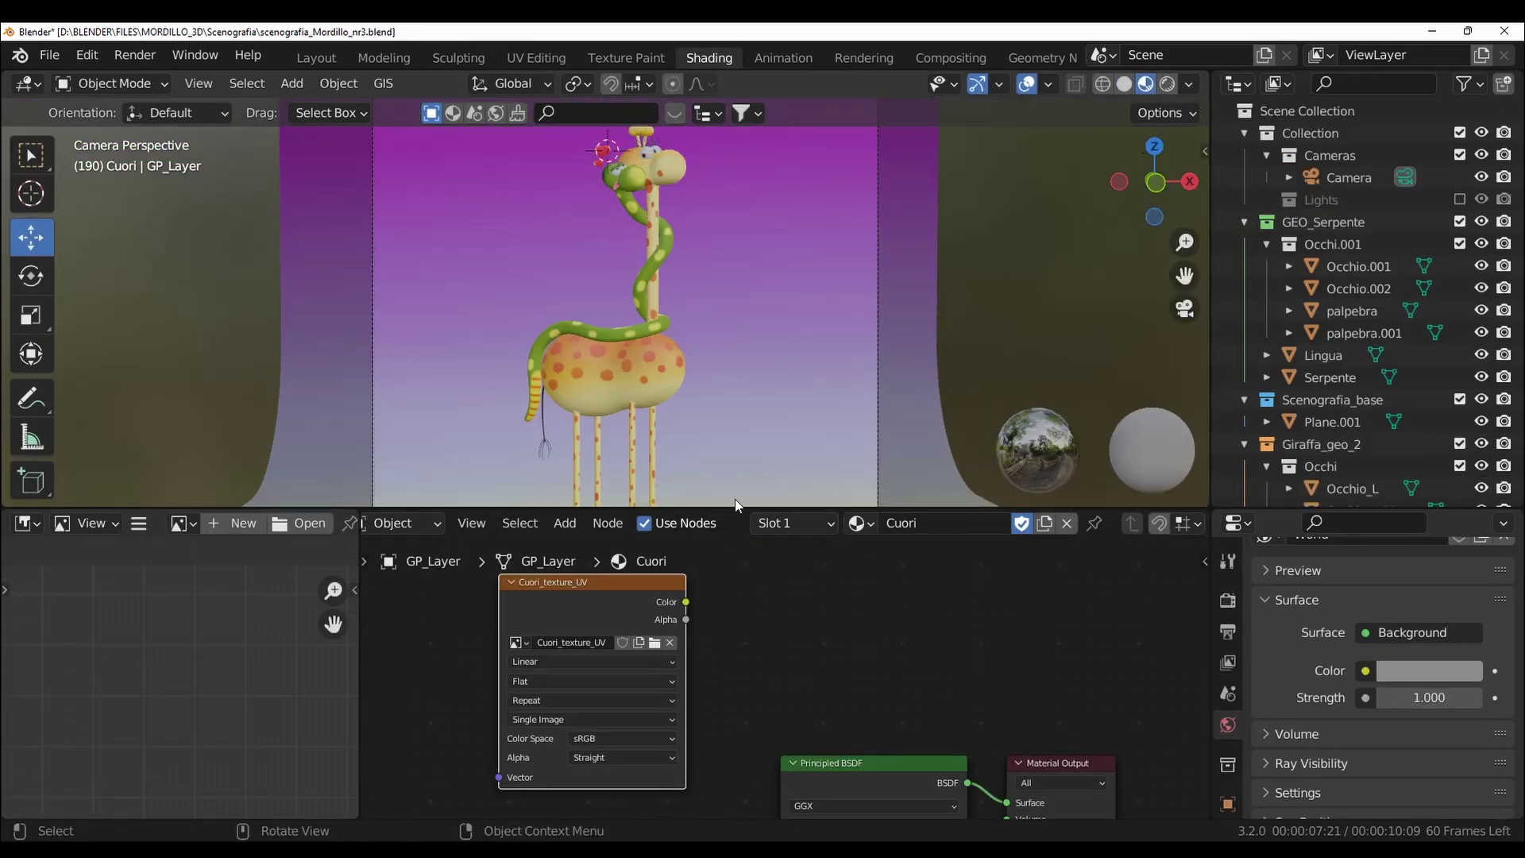
scroll(1201, 618, "down", 2)
left_click_drag(1316, 511, 1316, 365)
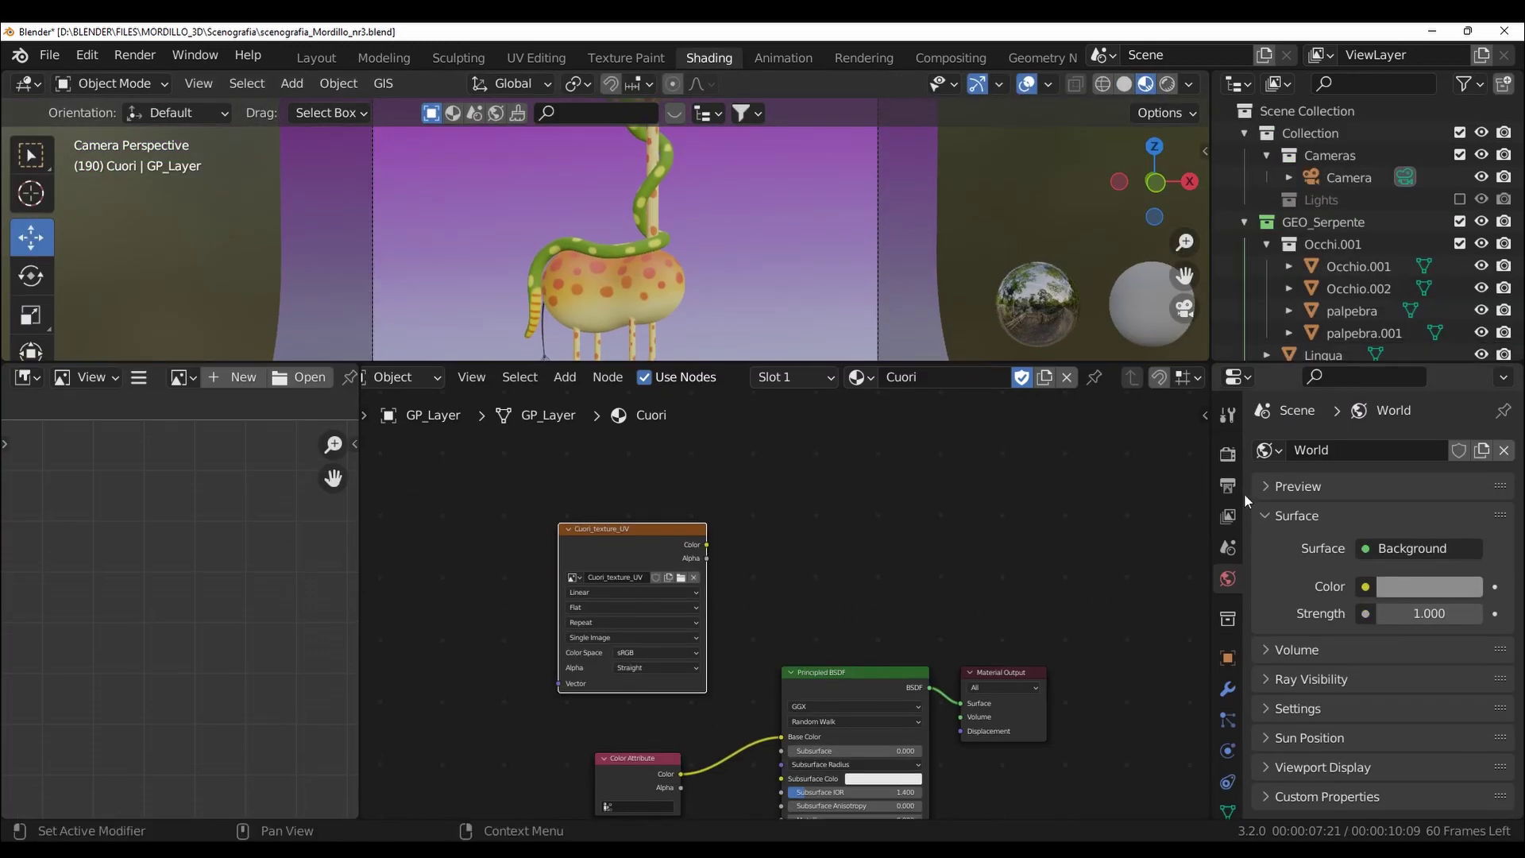
Bake the hearts' colour into the Cuori_texture_UV image from the Render Properties Bake panel
left_click(1227, 454)
scroll(1363, 570, "down", 6)
scroll(1364, 580, "down", 5)
scroll(1366, 604, "down", 2)
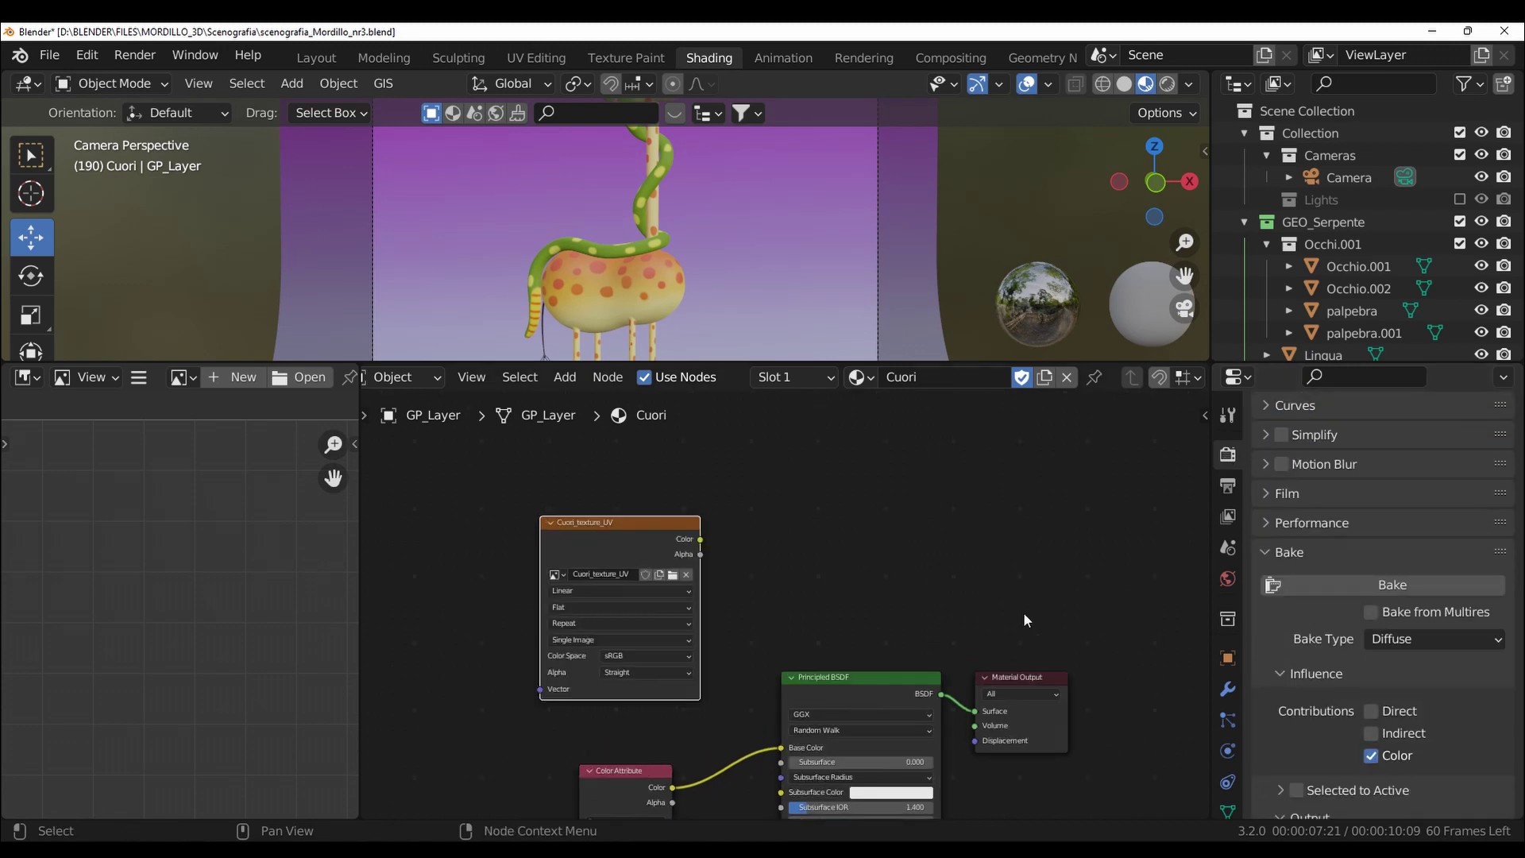
scroll(1391, 691, "down", 2)
scroll(1393, 703, "down", 4)
scroll(1355, 699, "up", 4)
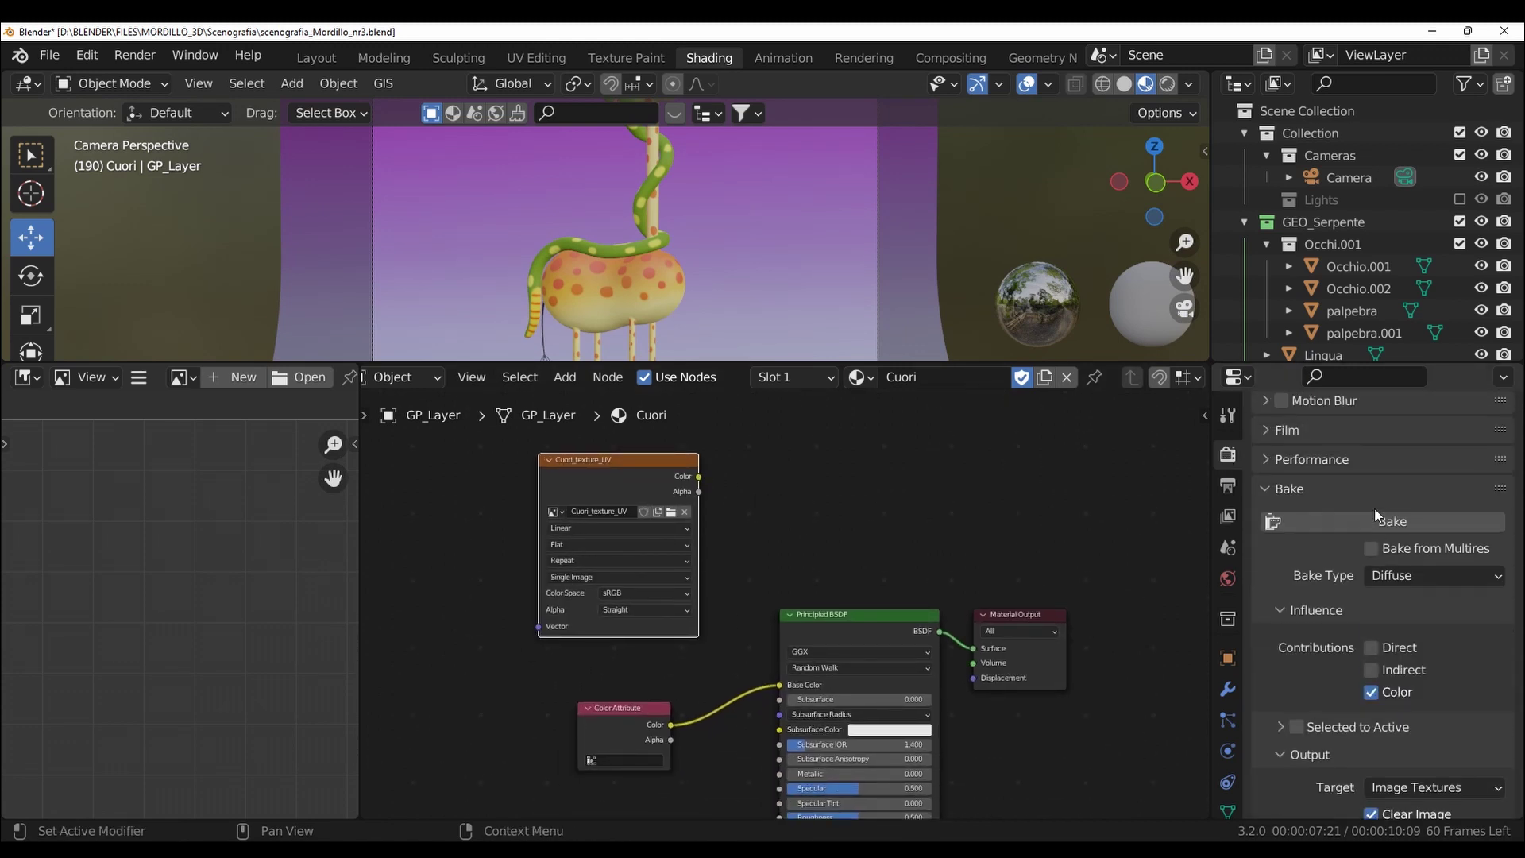
left_click(1351, 521)
scroll(1356, 281, "down", 3)
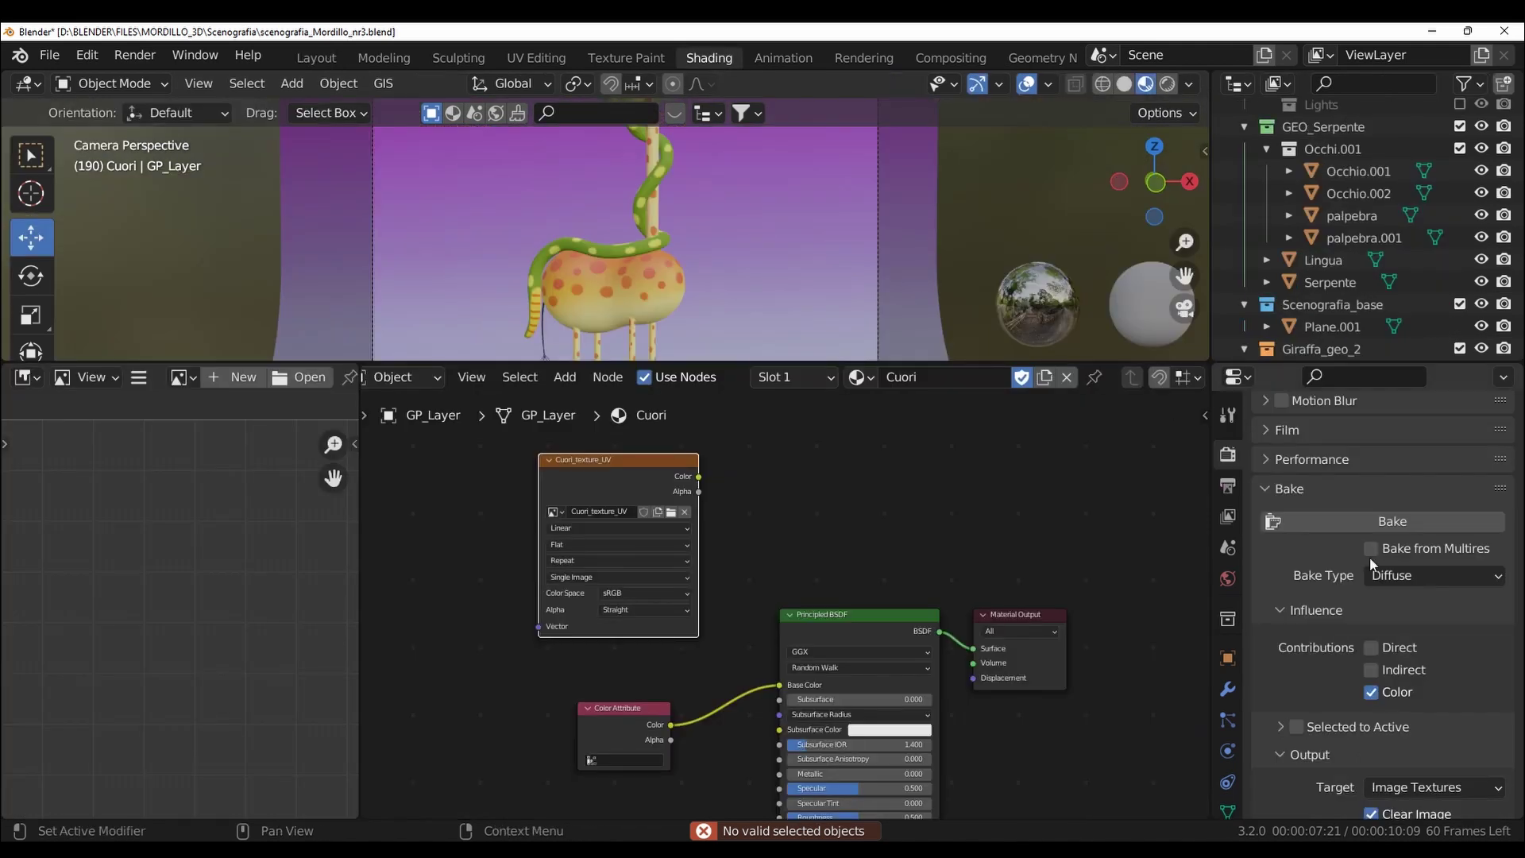
left_click(1382, 521)
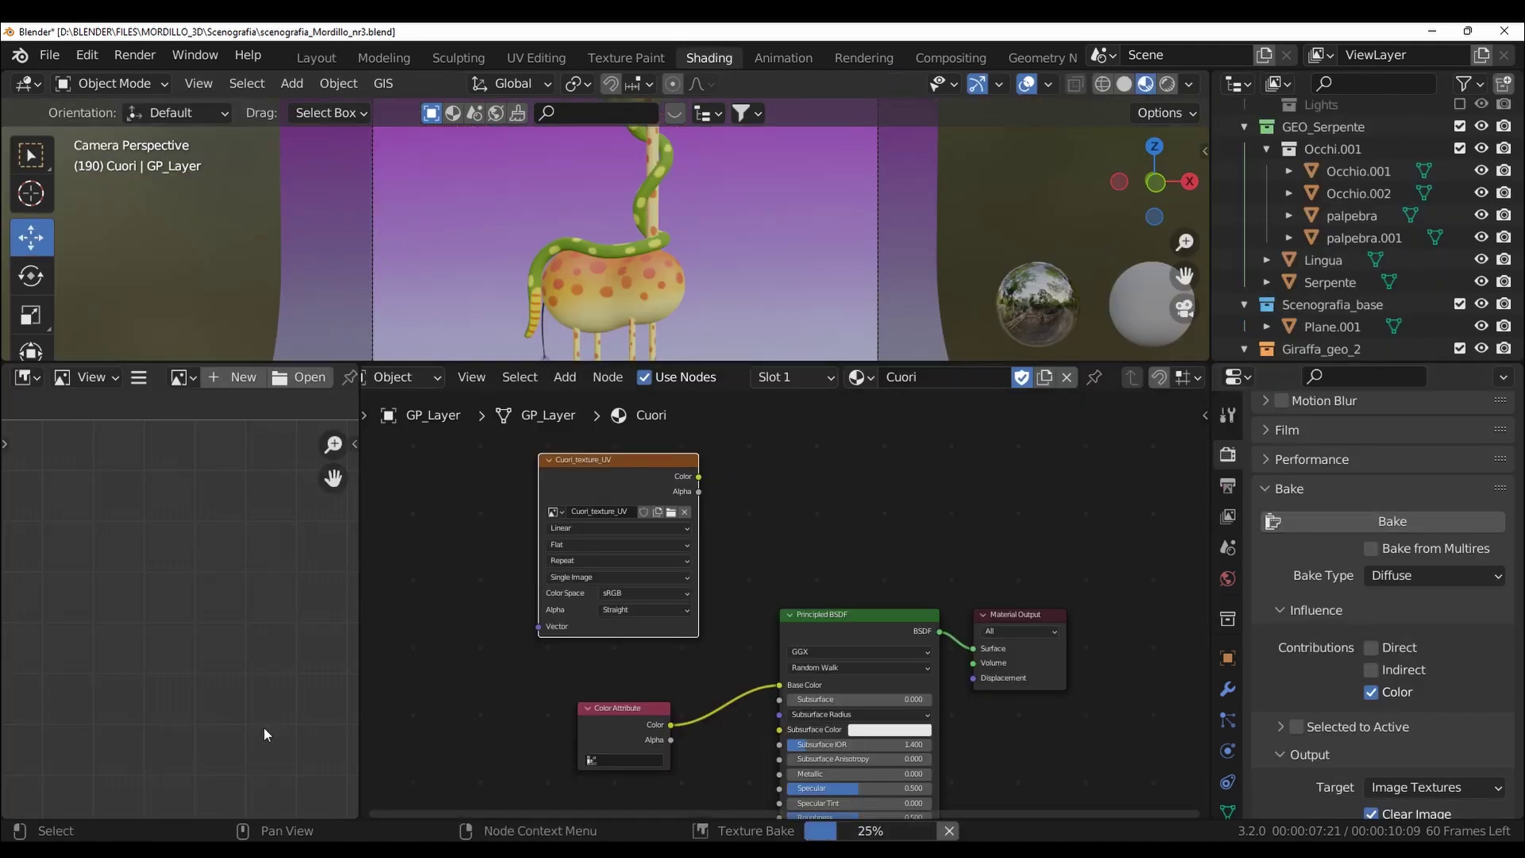
Save the baked texture as a separate PNG with a renamed file name in Scenografia
left_click_drag(356, 577, 494, 576)
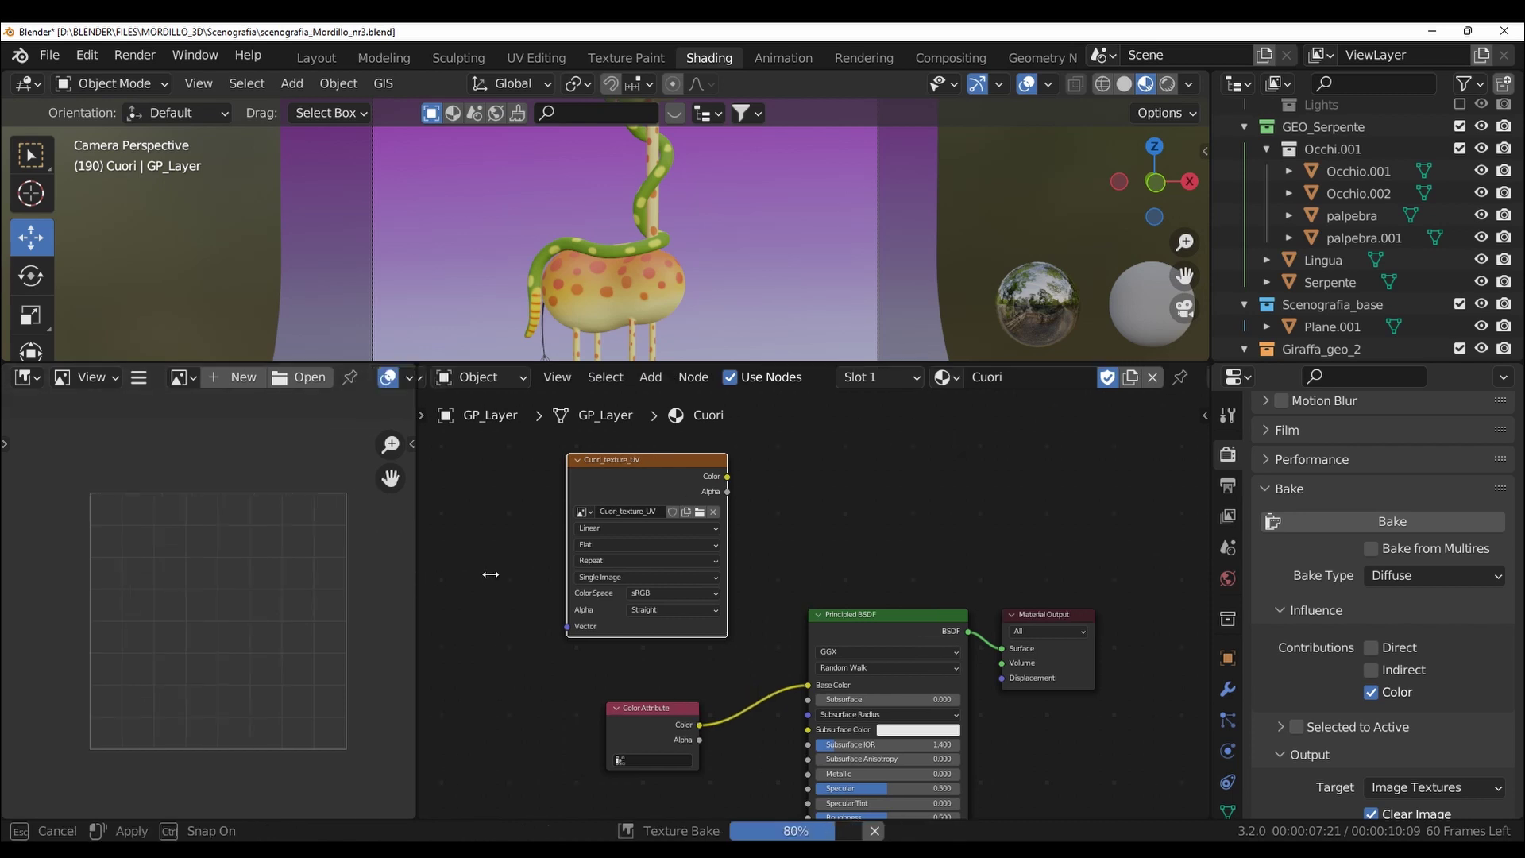
scroll(350, 625, "up", 1)
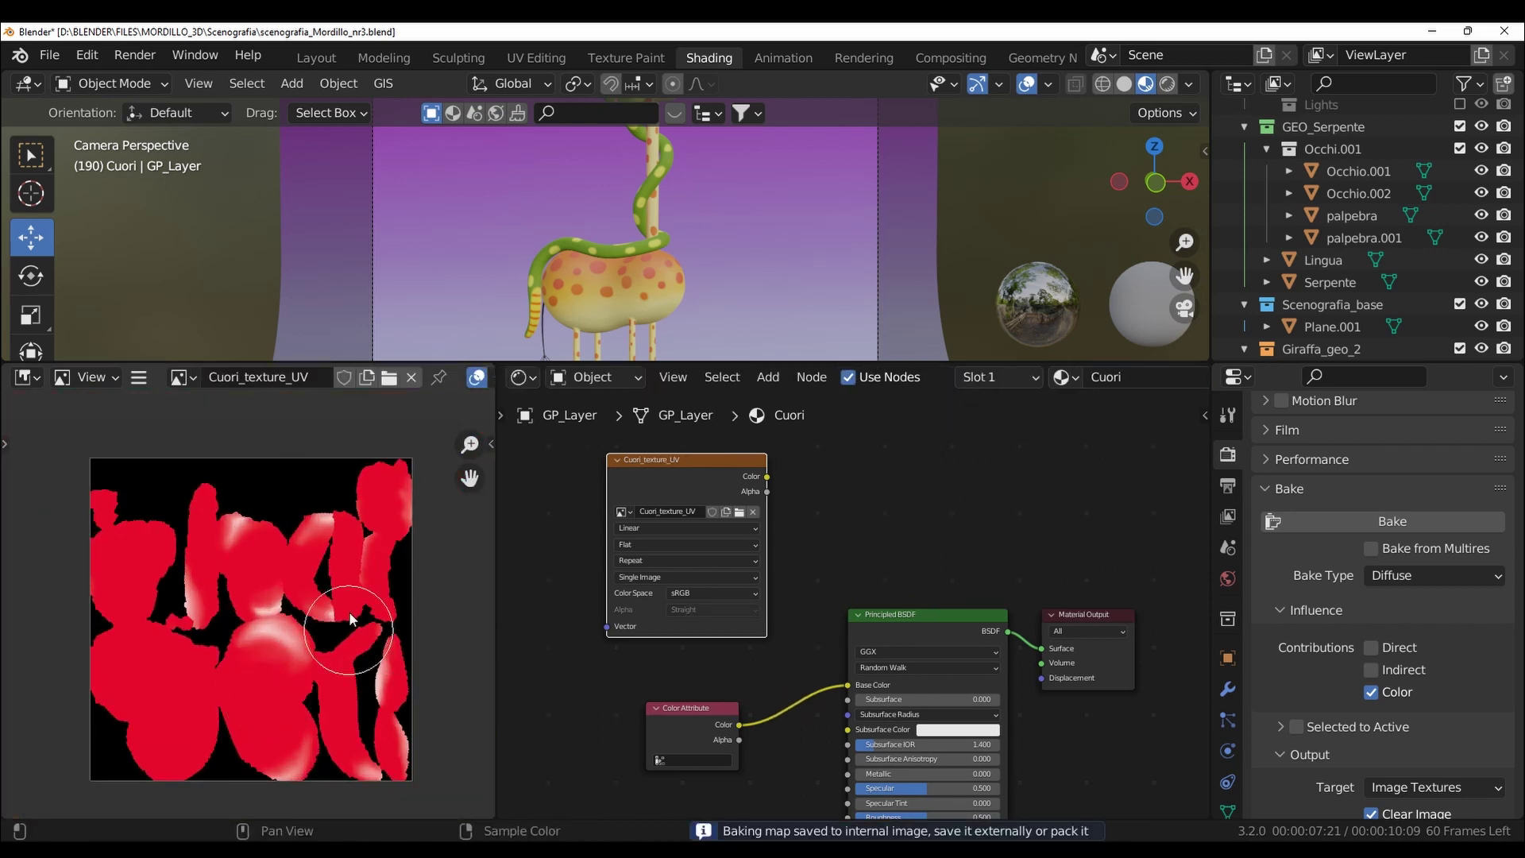
left_click(139, 377)
left_click(408, 604)
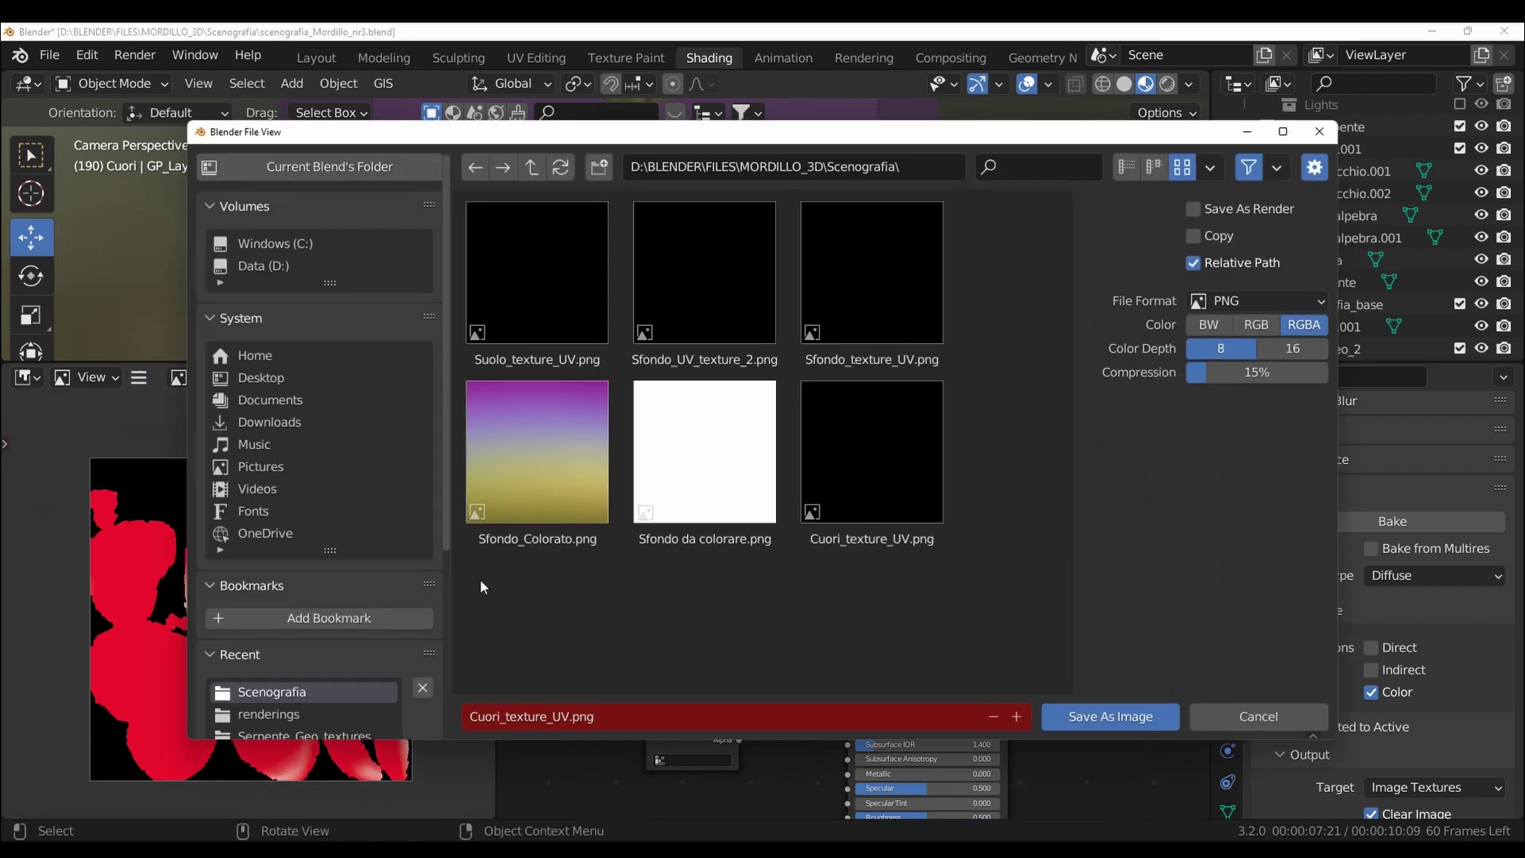
left_click(554, 723)
key("BackSpace")
key("BackSpace")
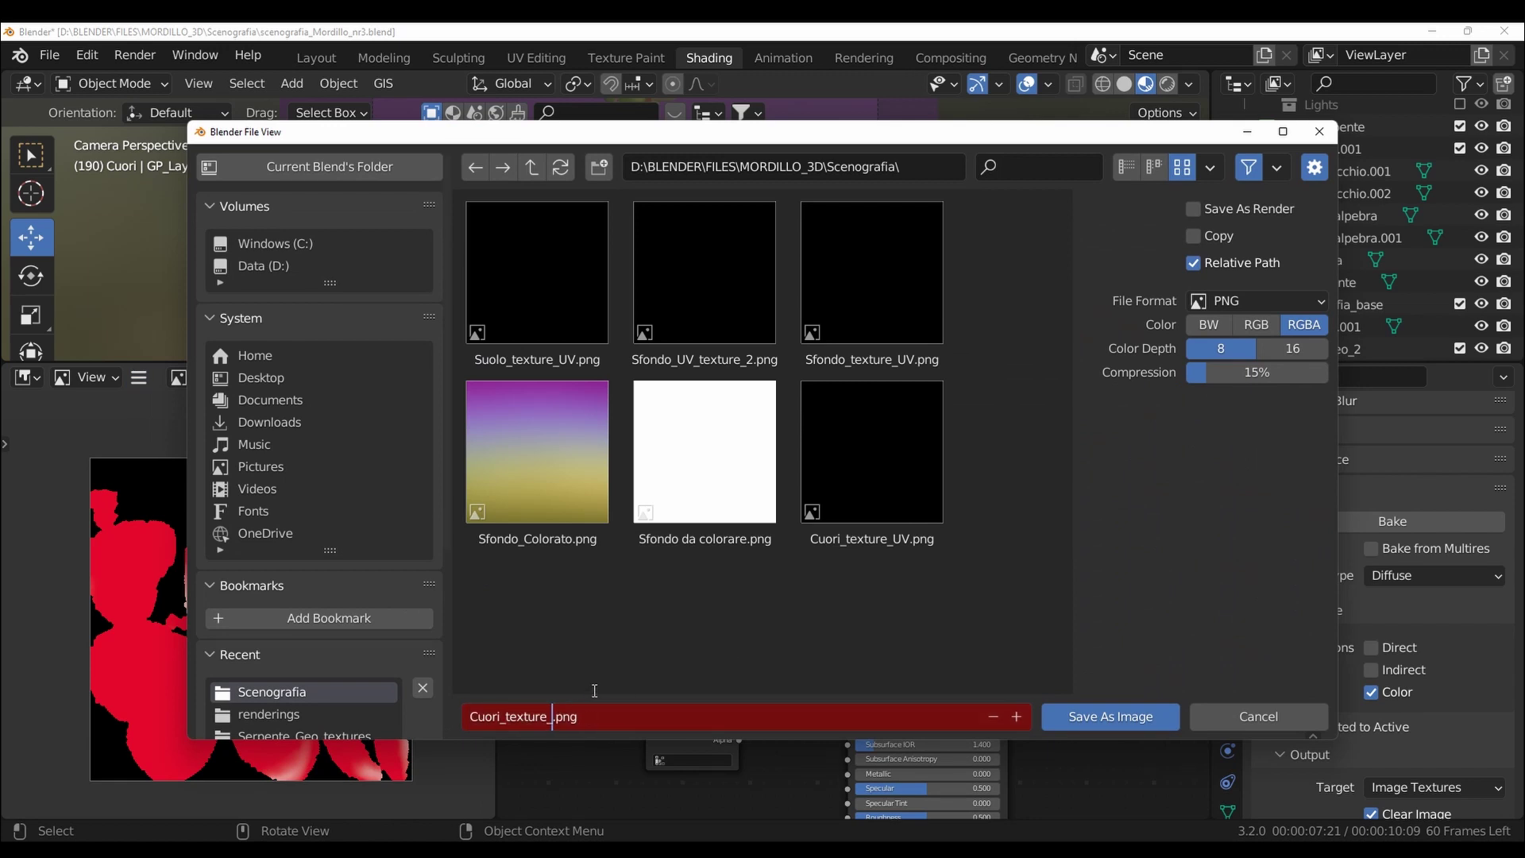
type("colo")
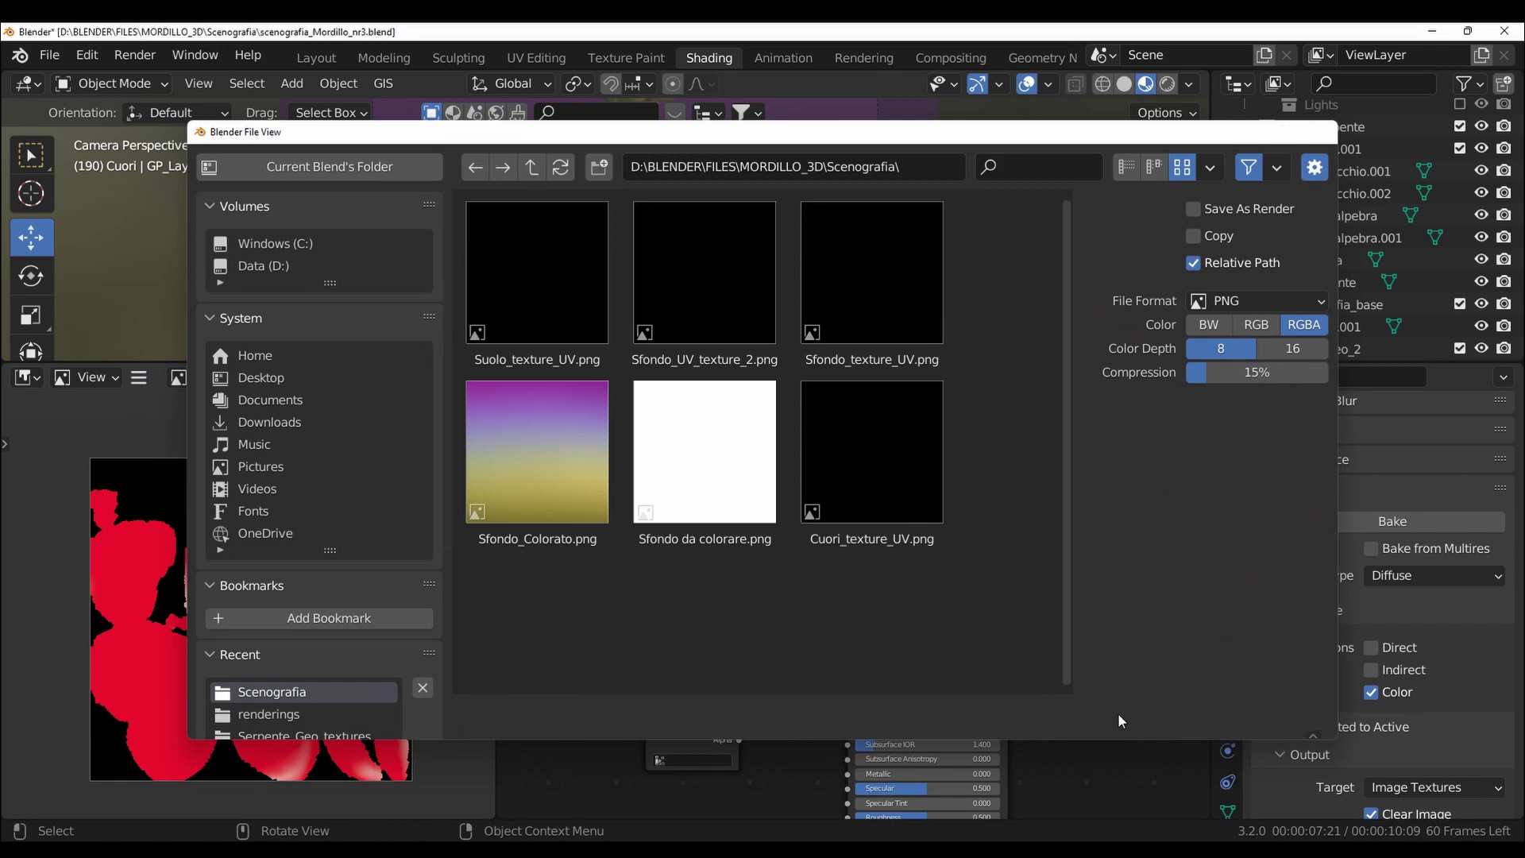
left_click(1112, 717)
scroll(1184, 276, "up", 1)
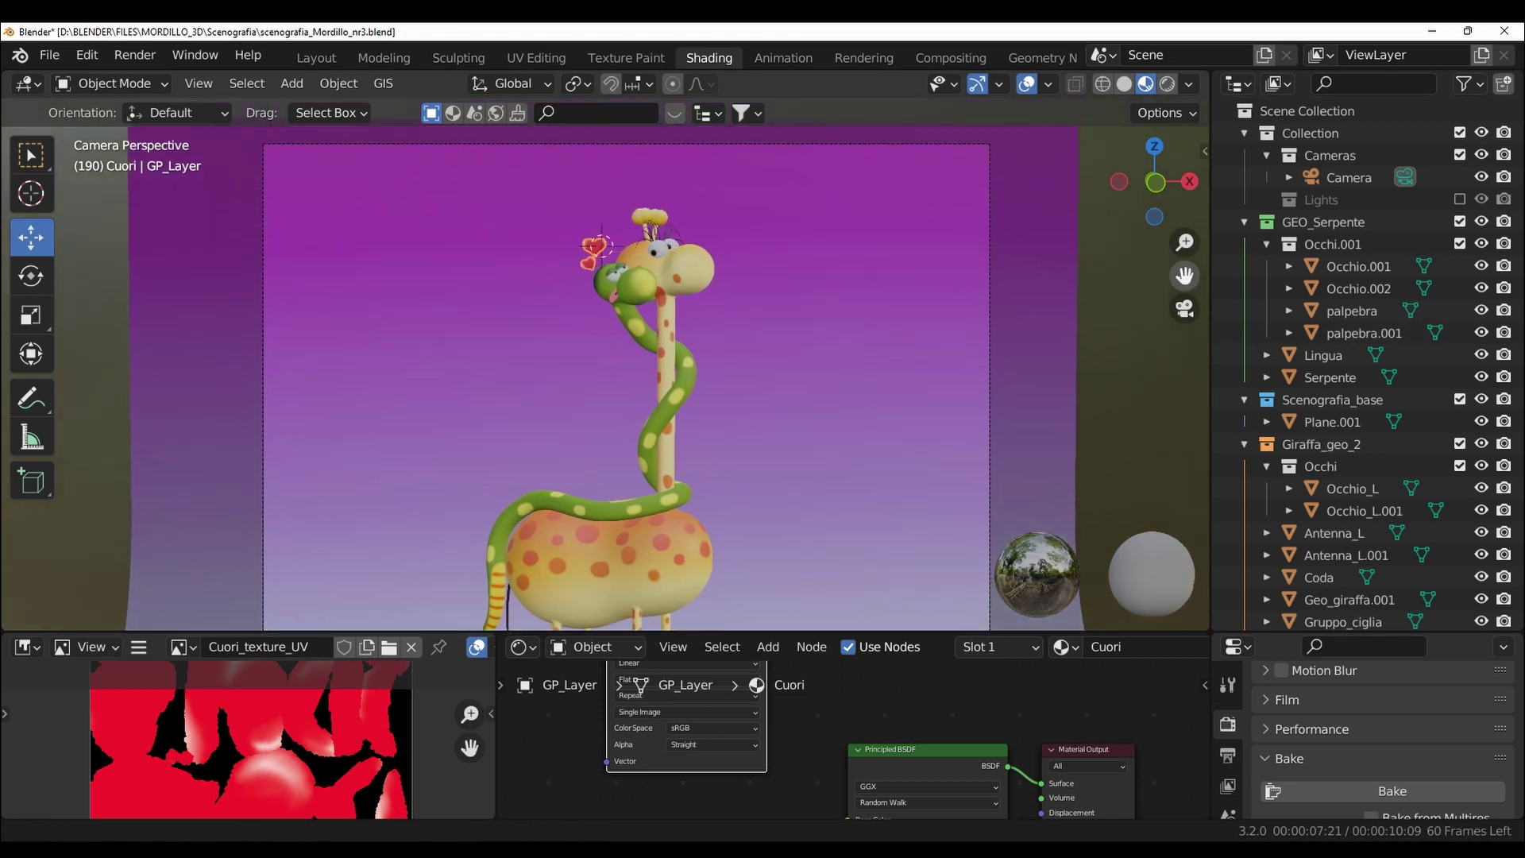
scroll(1185, 276, "up", 1)
Show the camera view in Rendered shading in Layout, with lights on and wireframe overlay hidden
left_click(1460, 199)
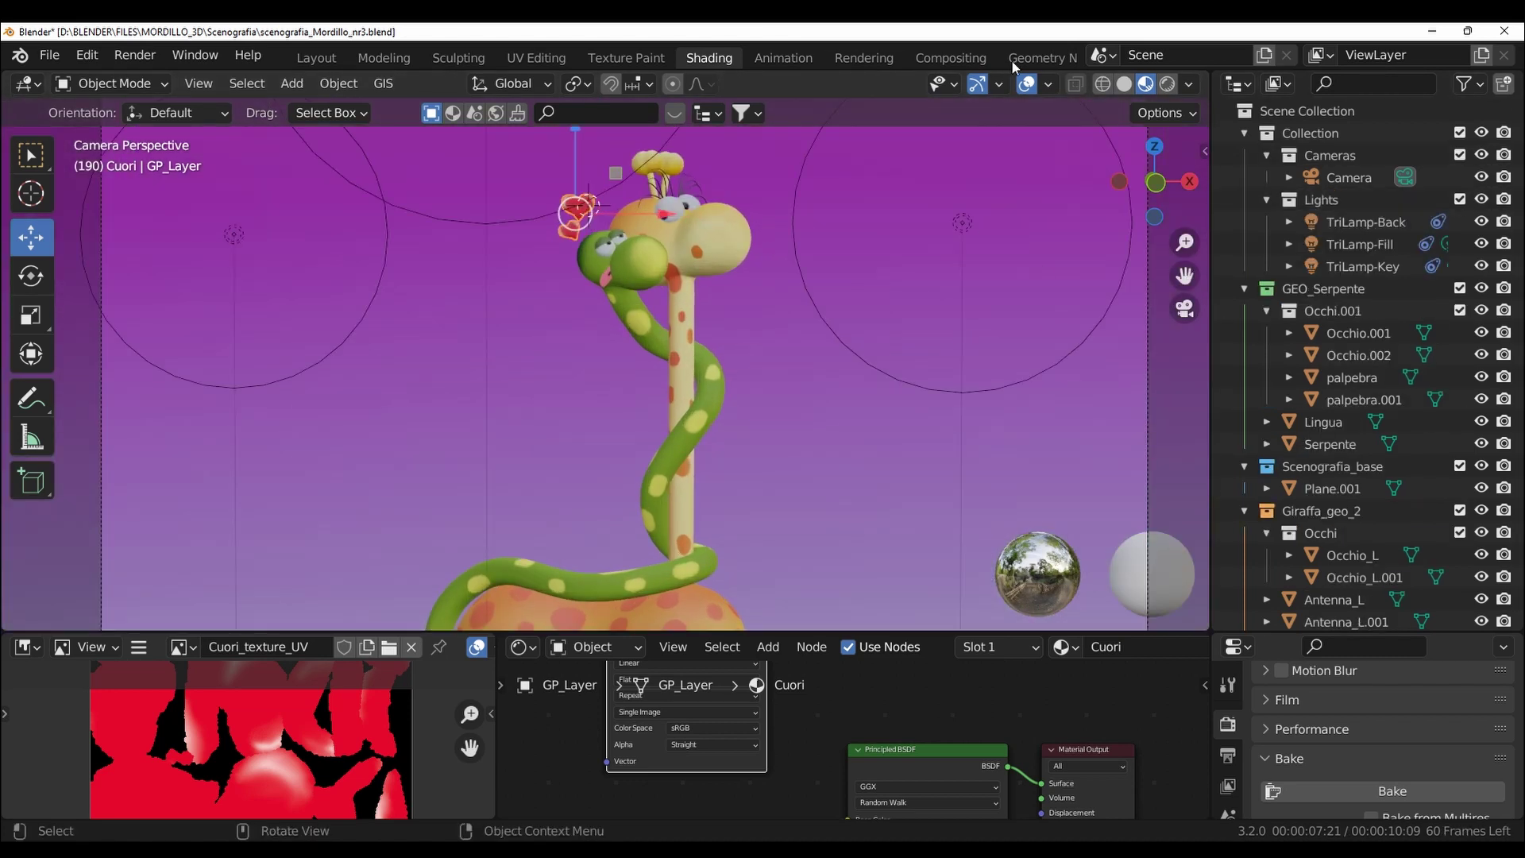
left_click(317, 58)
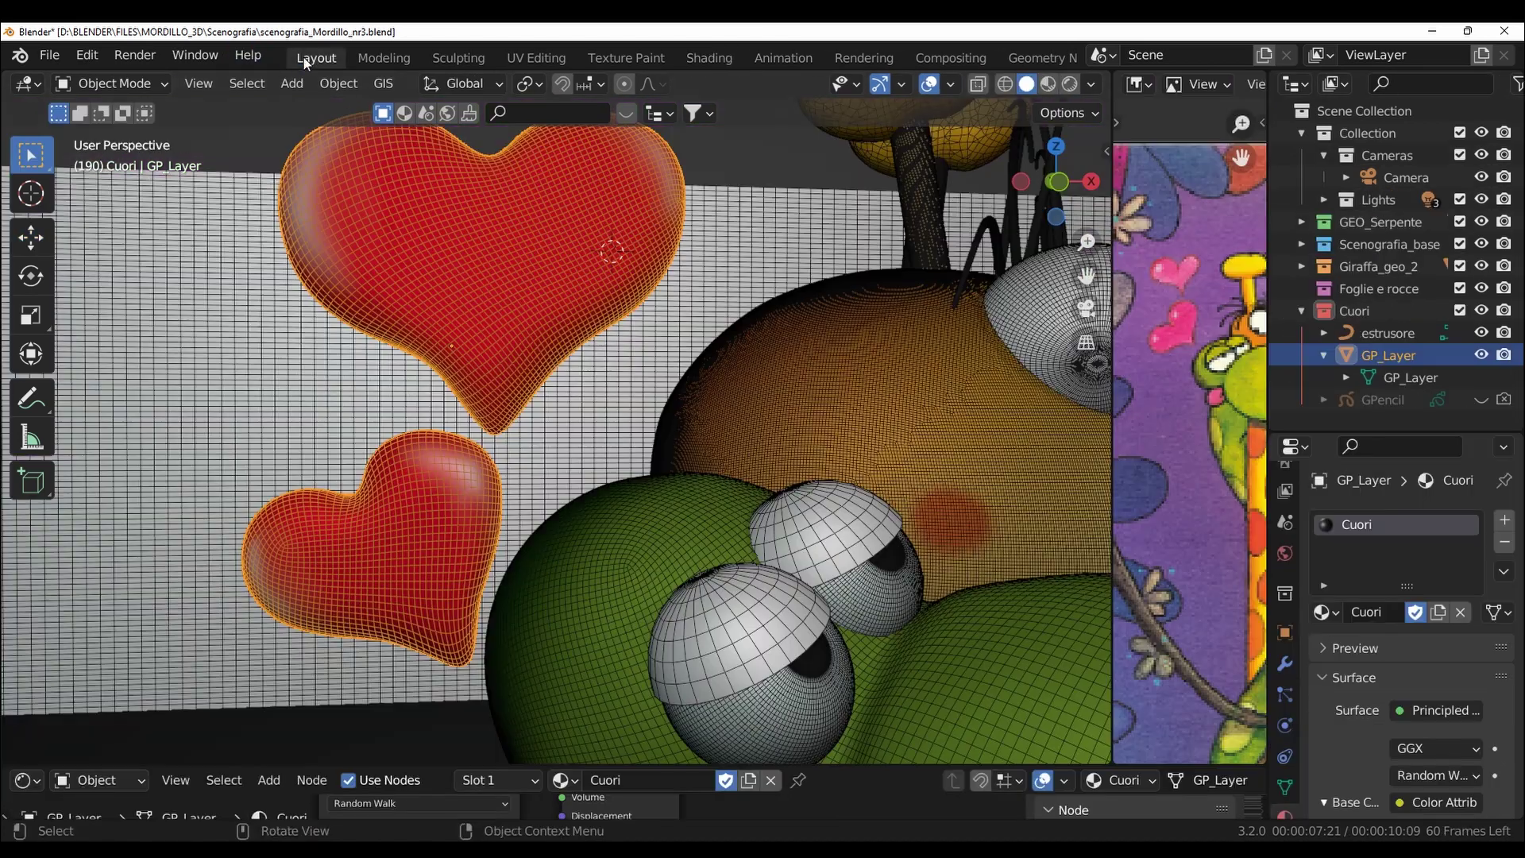
left_click(951, 83)
left_click(807, 447)
scroll(725, 199, "down", 3)
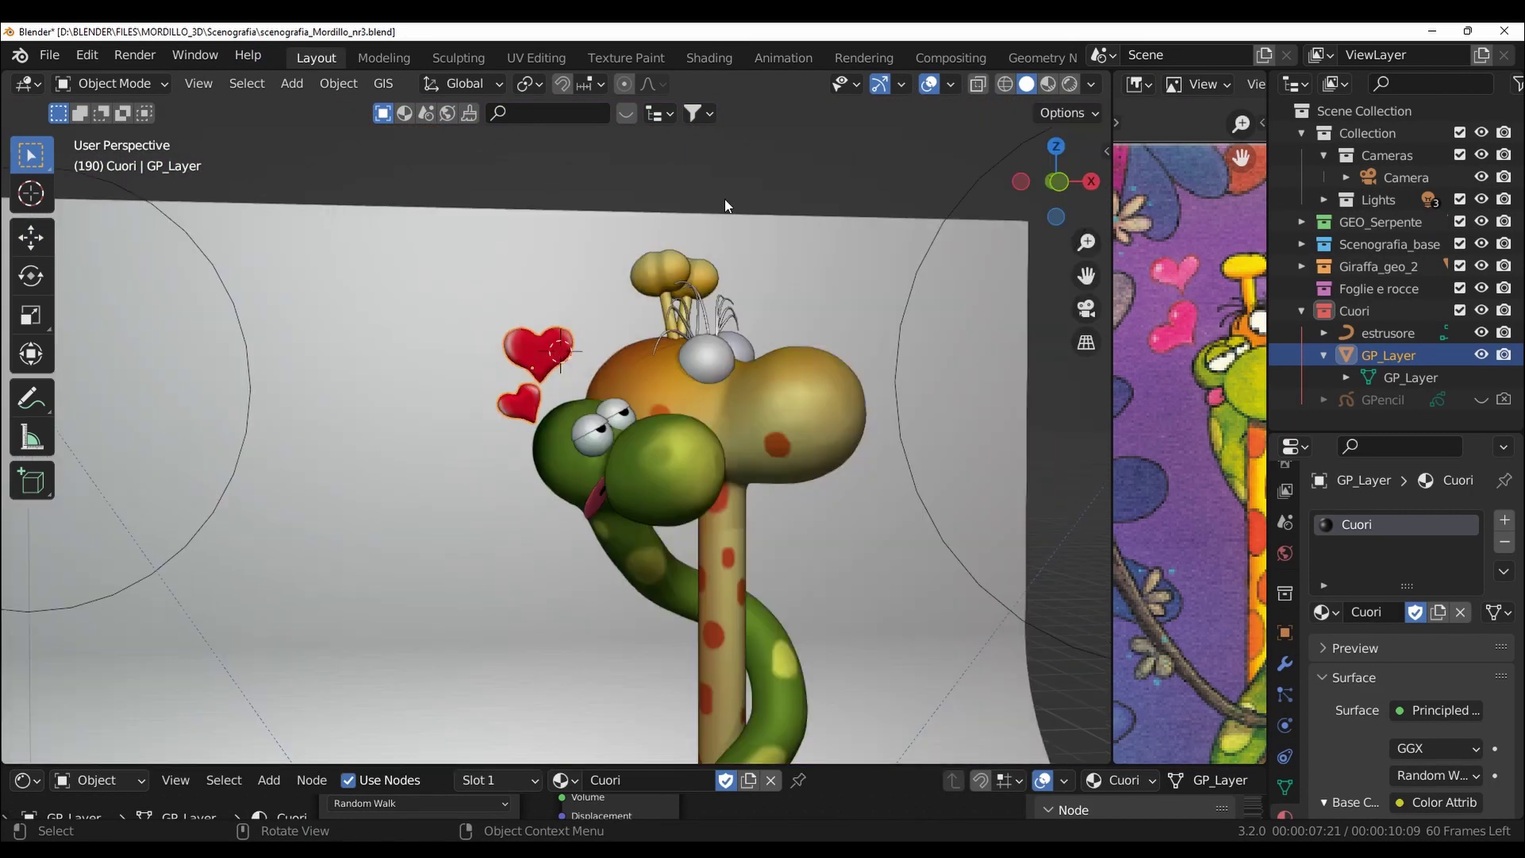
key("KP_0")
left_click(1071, 83)
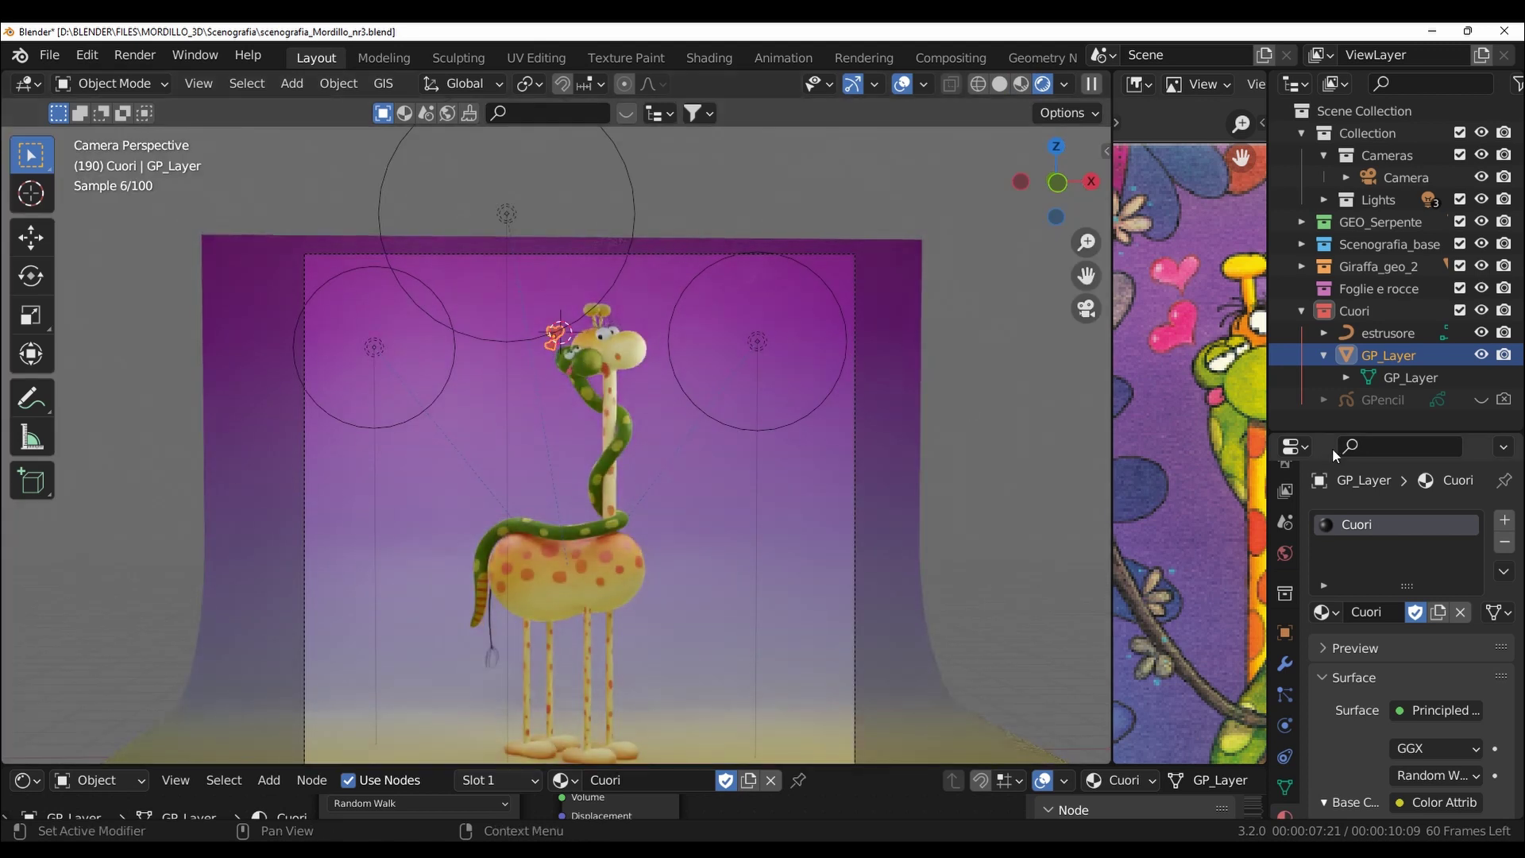
Check the 1000×1000 output resolution and the Cycles sampling of 100 max samples
left_click_drag(1390, 429, 1390, 347)
left_click(1285, 397)
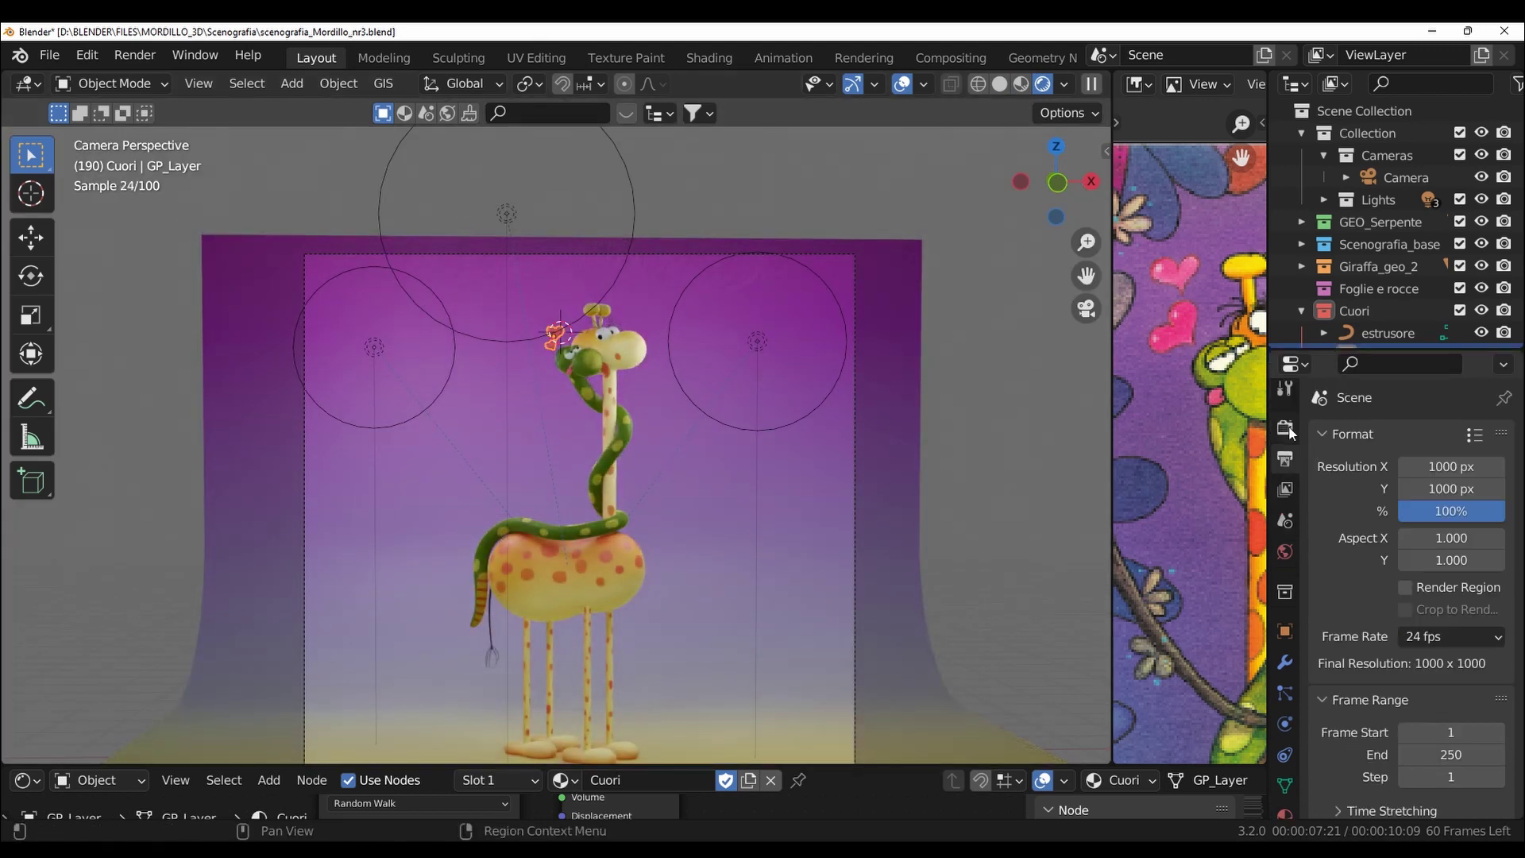
left_click(1285, 397)
scroll(825, 451, "up", 3)
scroll(825, 451, "down", 1)
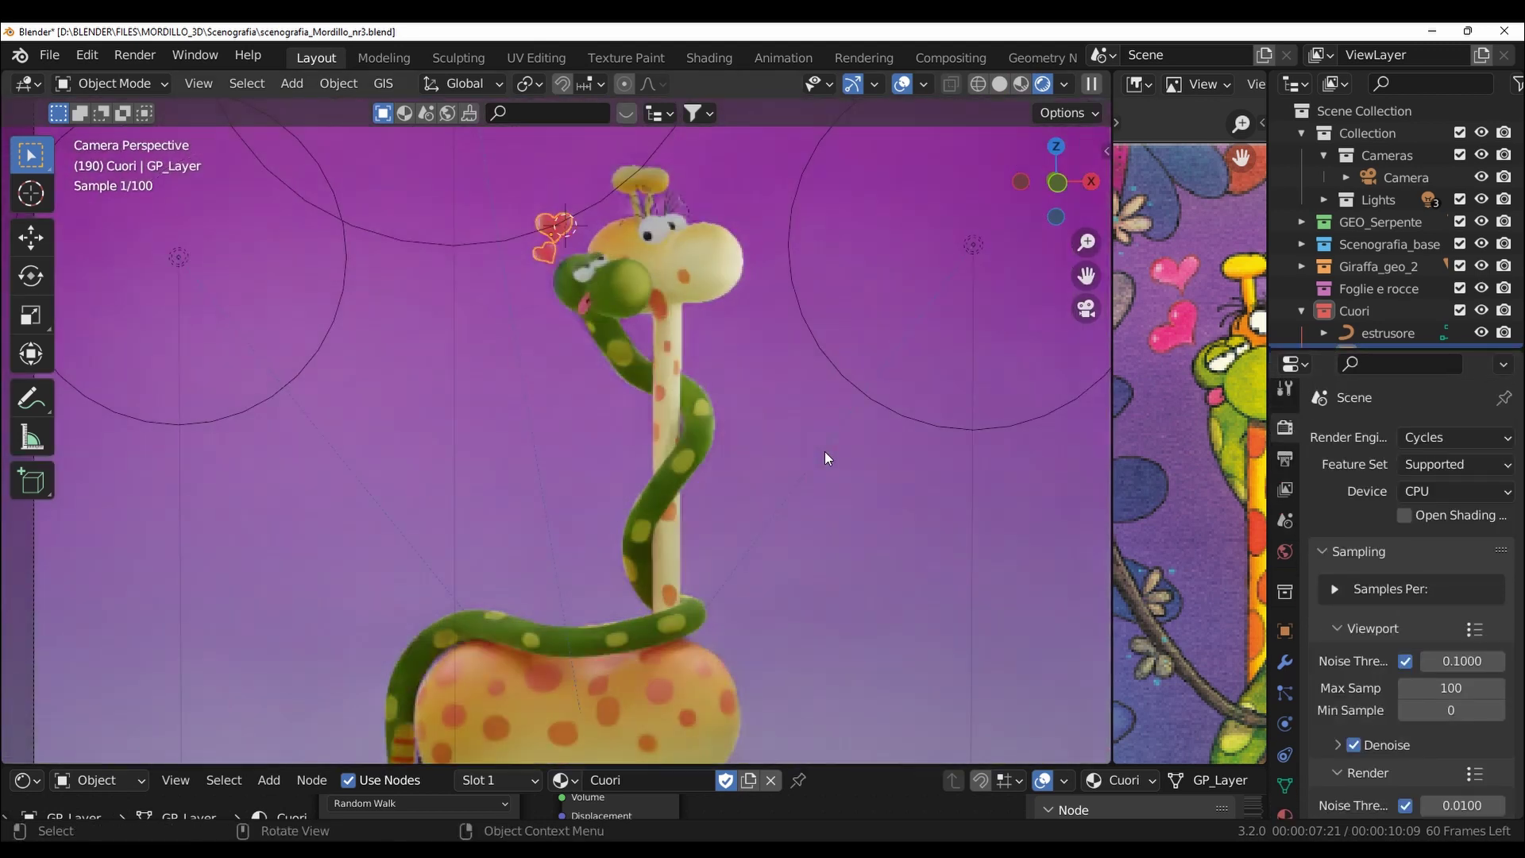
scroll(824, 452, "down", 2)
Render the current frame with Cycles in the Rendering workspace
left_click(878, 57)
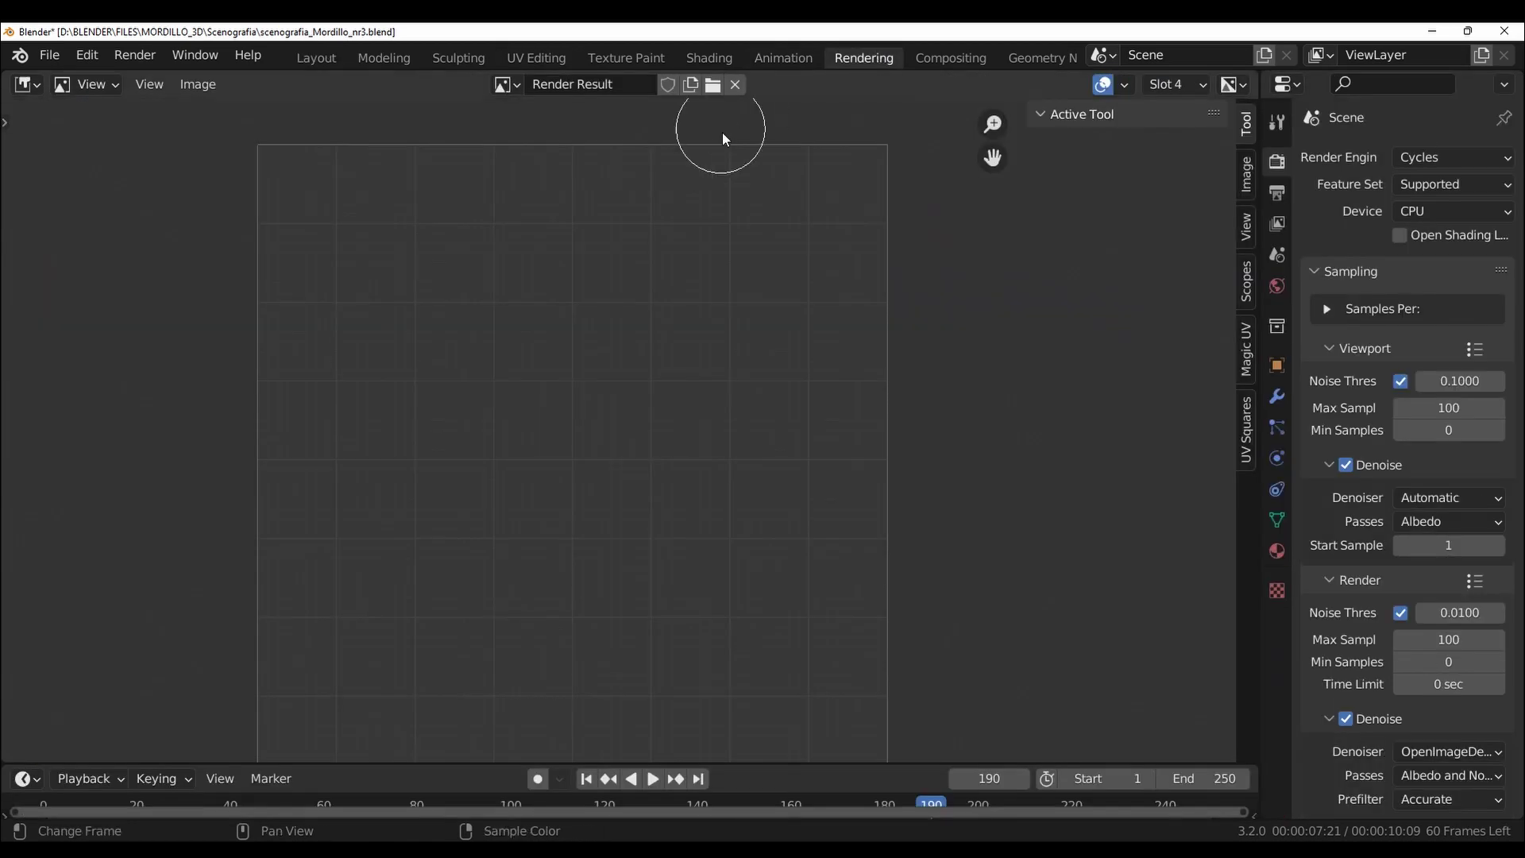
left_click(1172, 85)
left_click(135, 54)
left_click(181, 86)
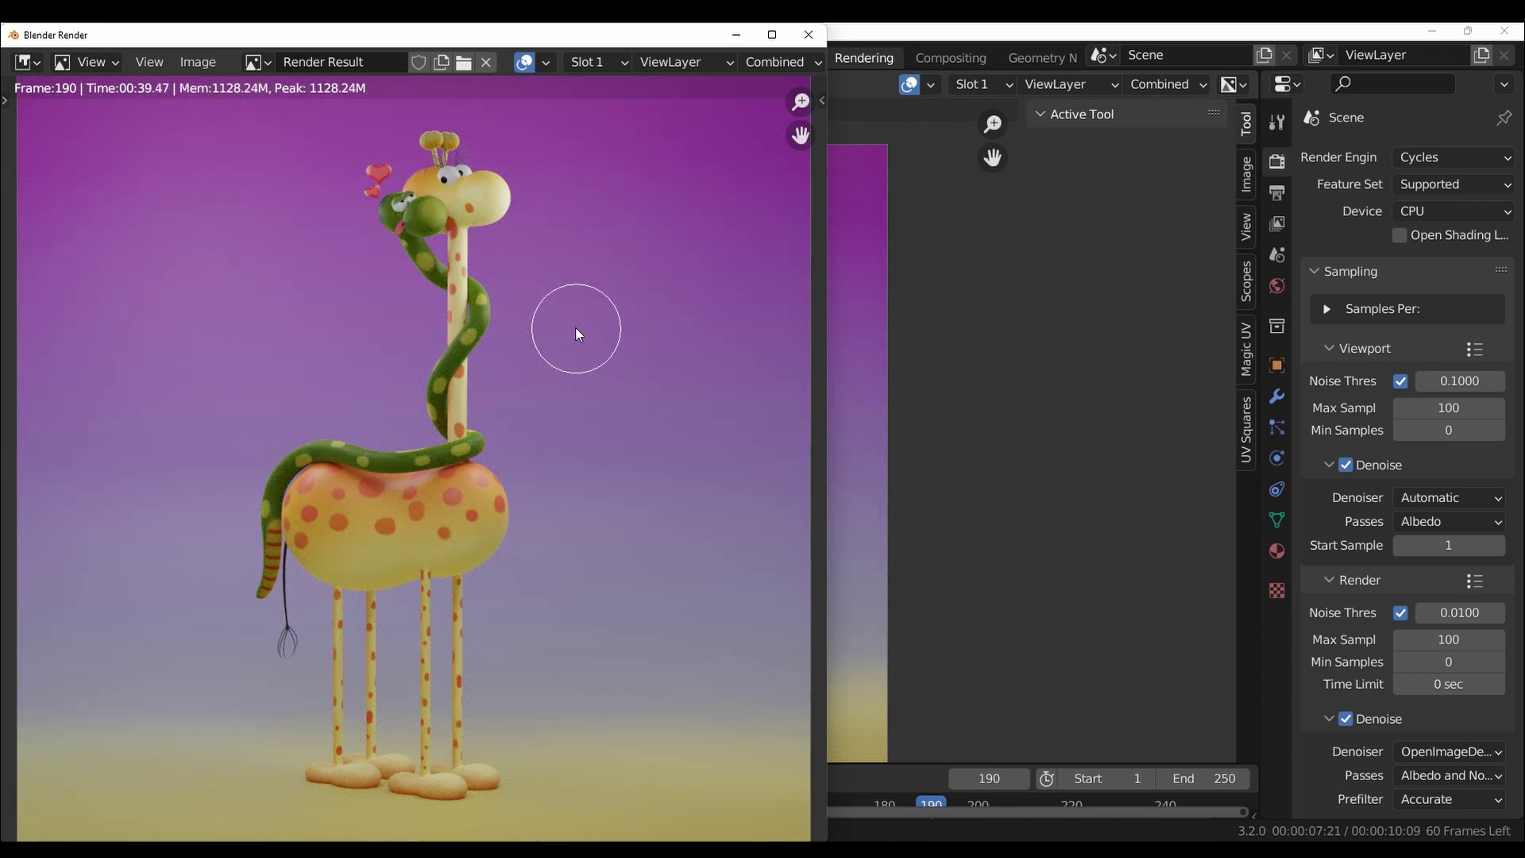
Start saving the render and browse to the MORDILLO_3D\renderings folder
left_click(197, 62)
left_click(234, 217)
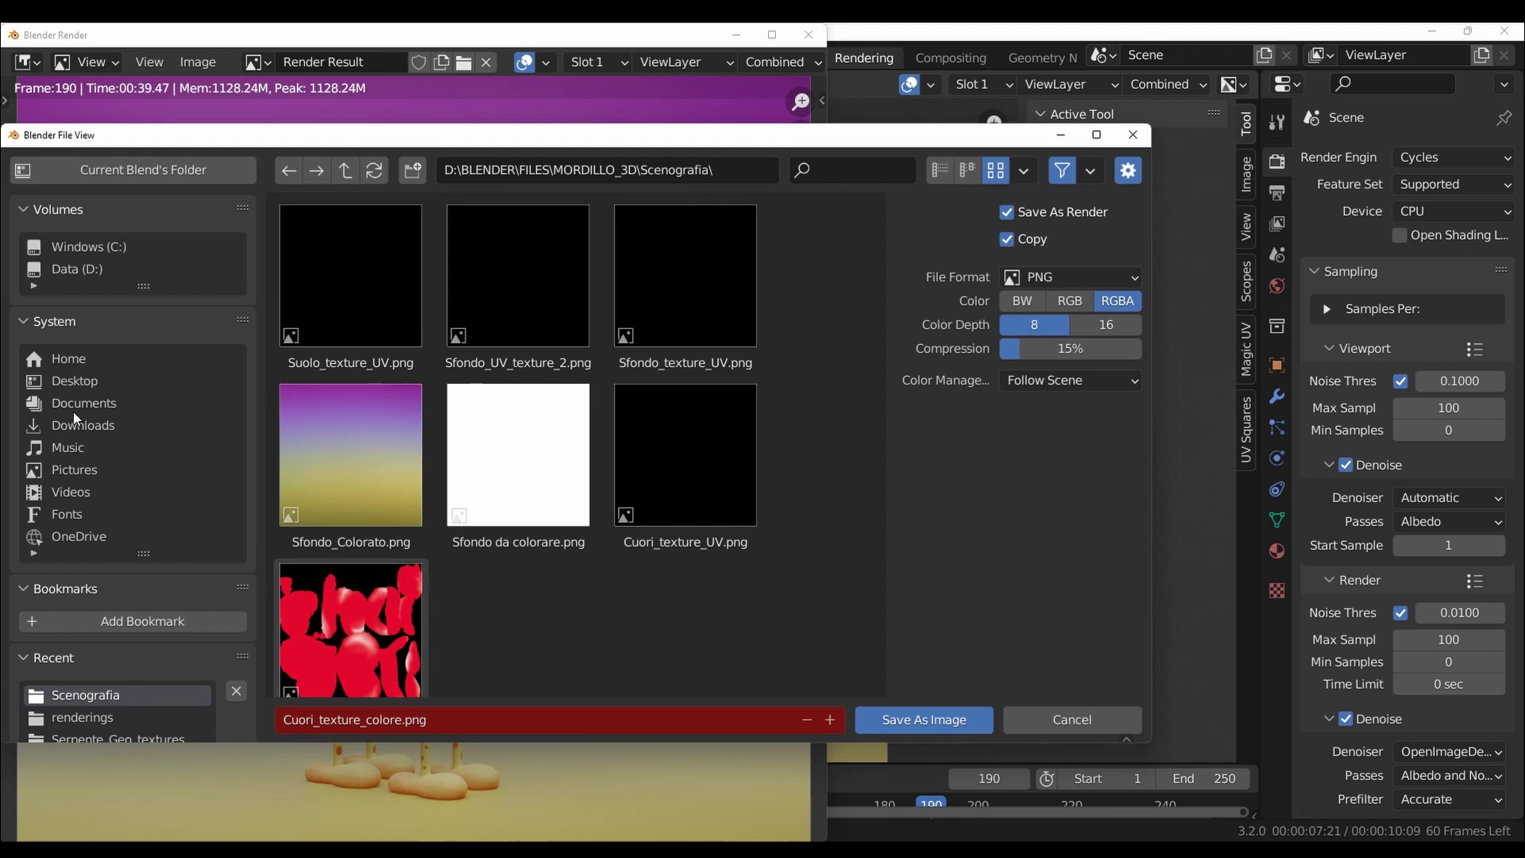
left_click(77, 268)
scroll(546, 458, "down", 3)
scroll(547, 457, "down", 3)
double_click(492, 442)
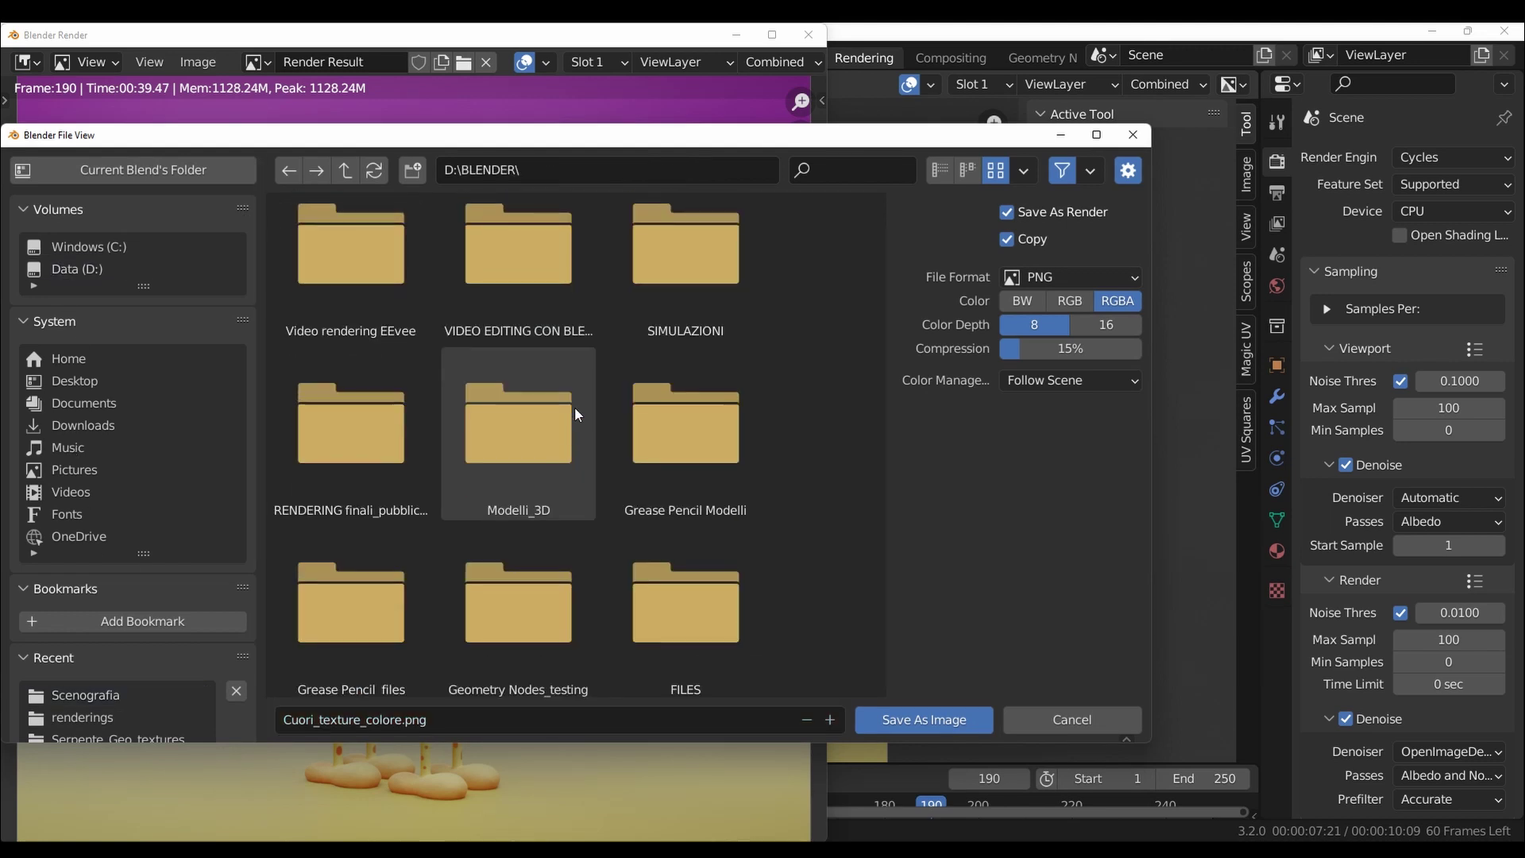
double_click(608, 404)
scroll(609, 404, "down", 2)
double_click(491, 531)
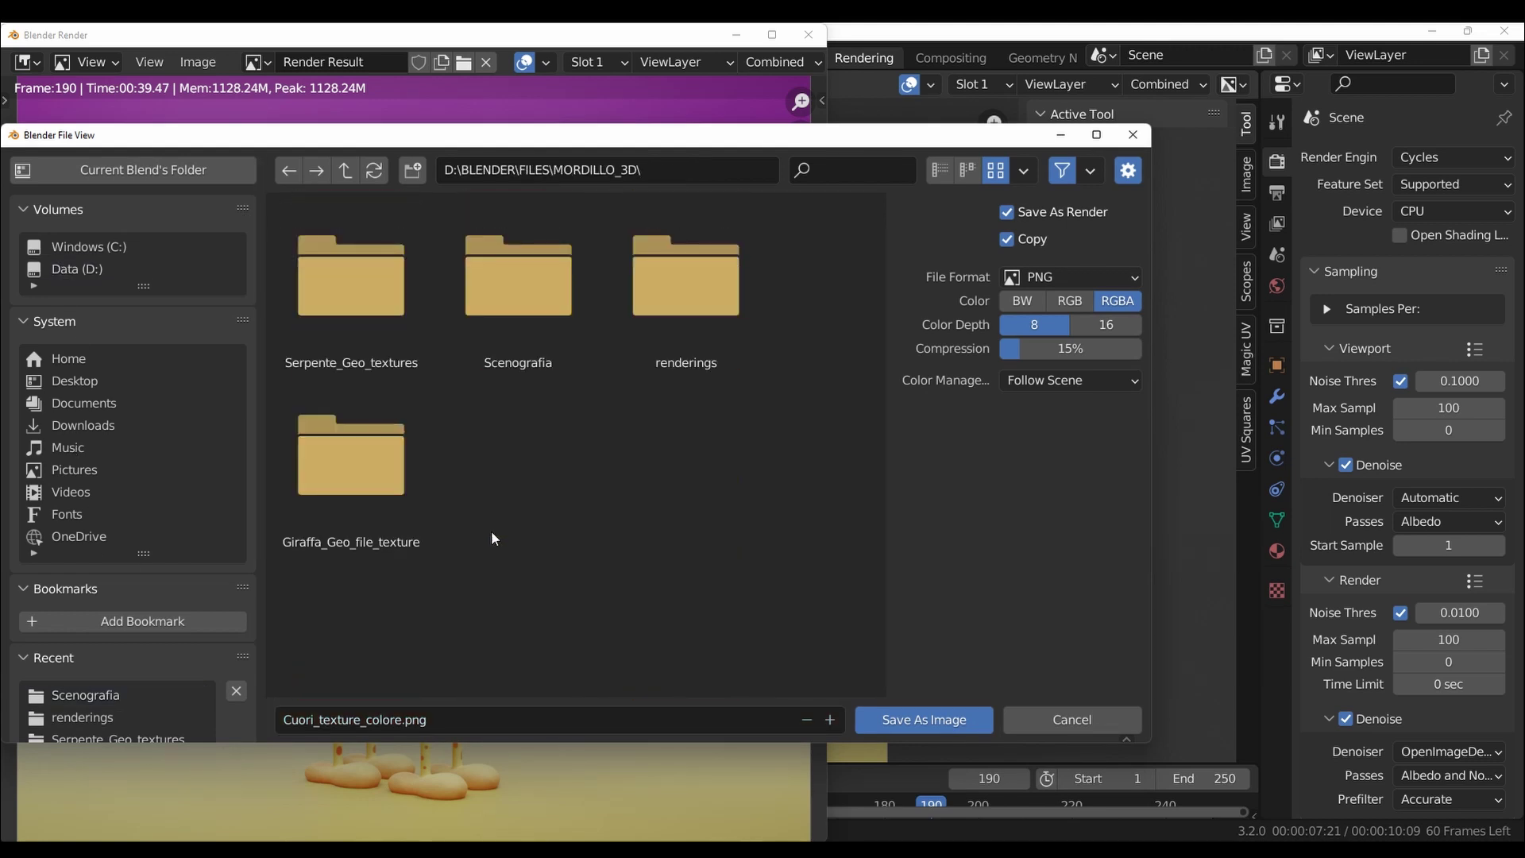
double_click(672, 294)
Save the render there as scenografia_6.png
scroll(684, 534, "down", 5)
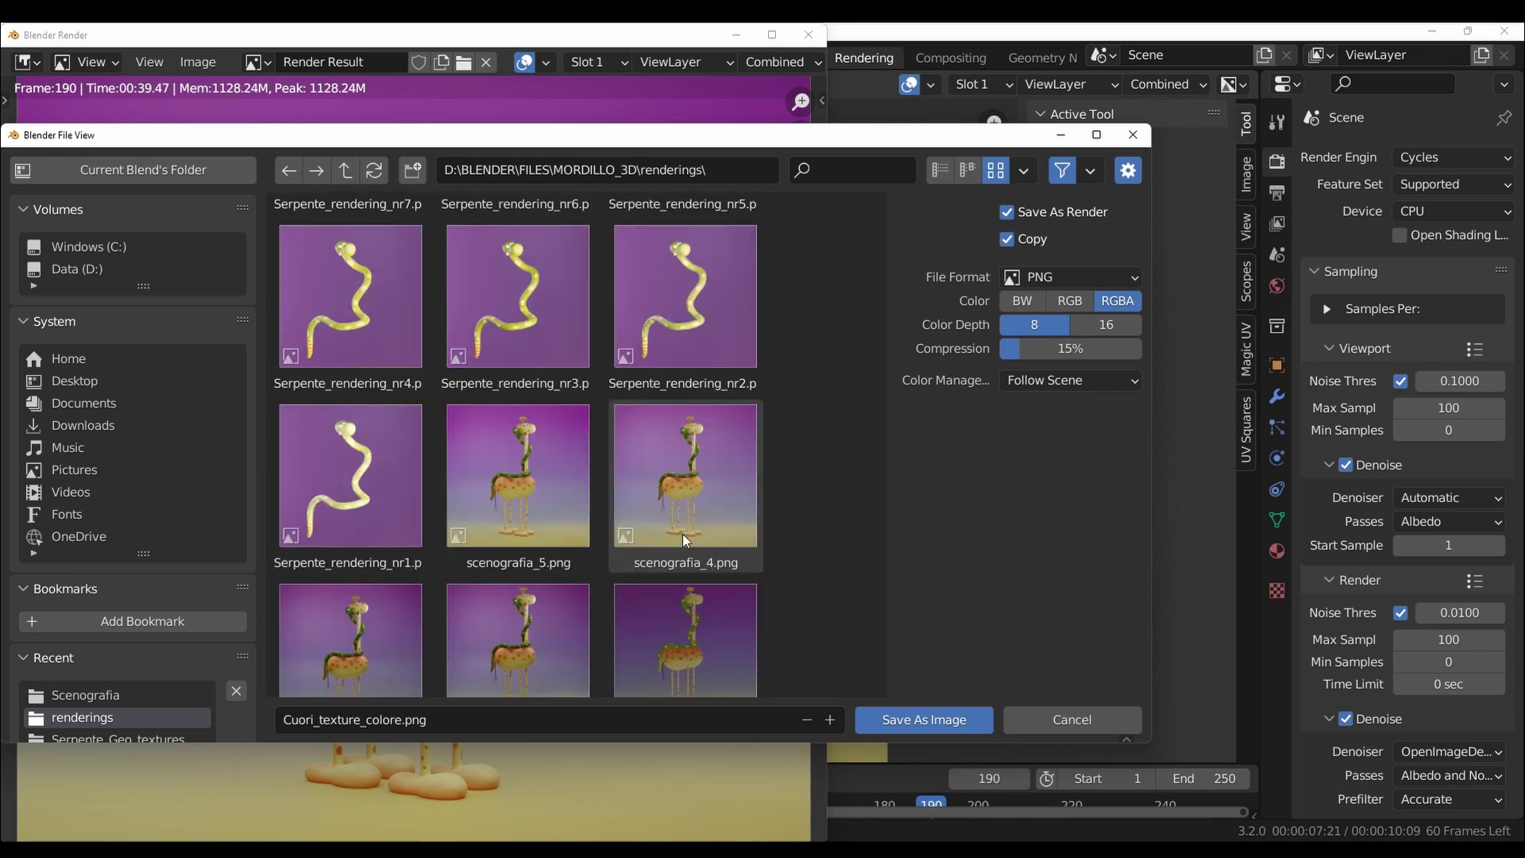
left_click(523, 478)
left_click(830, 719)
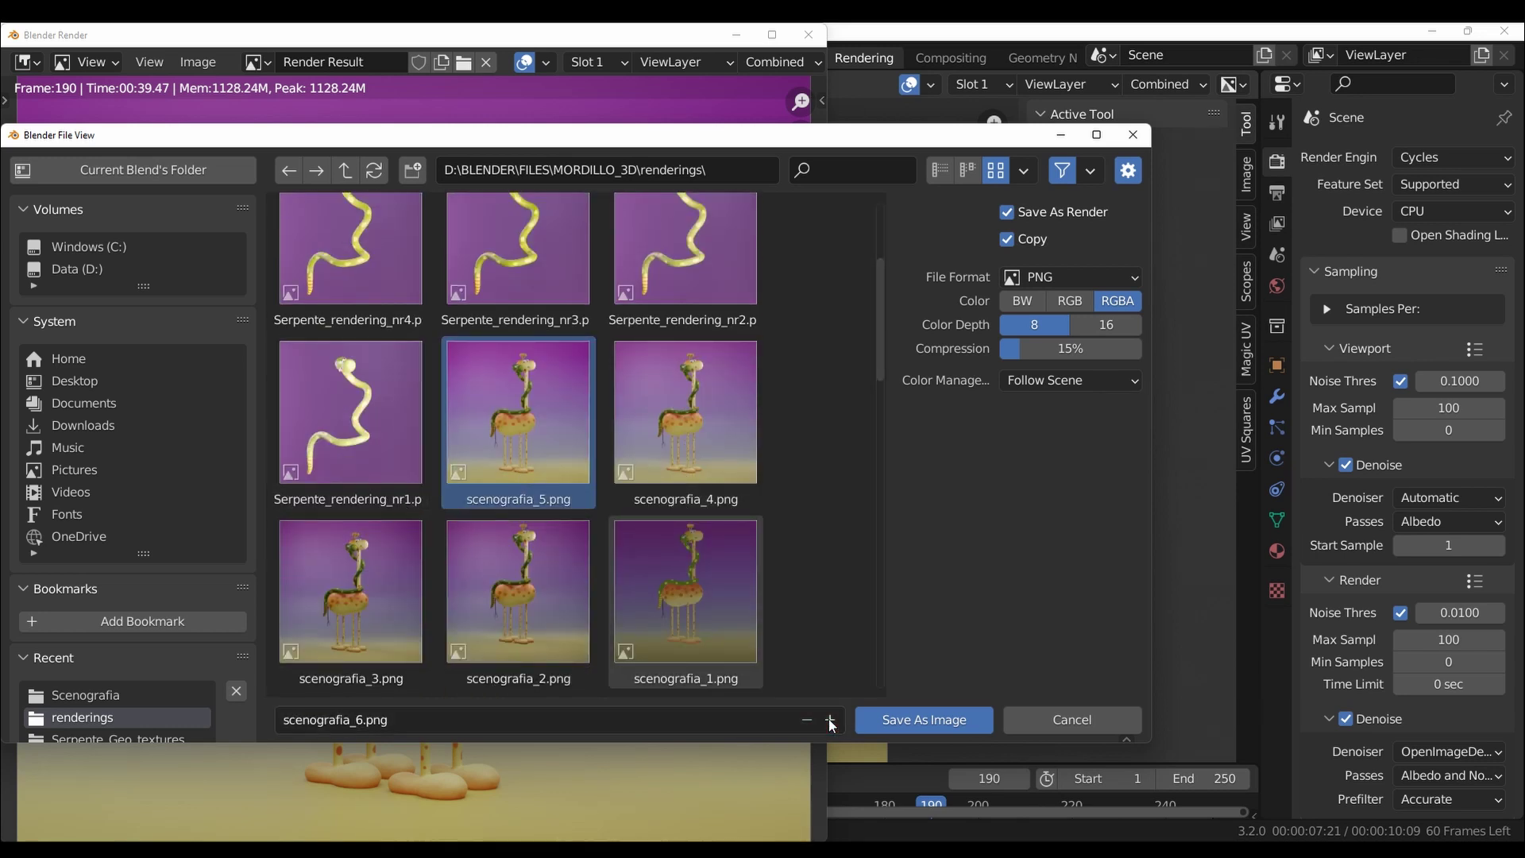
left_click(946, 717)
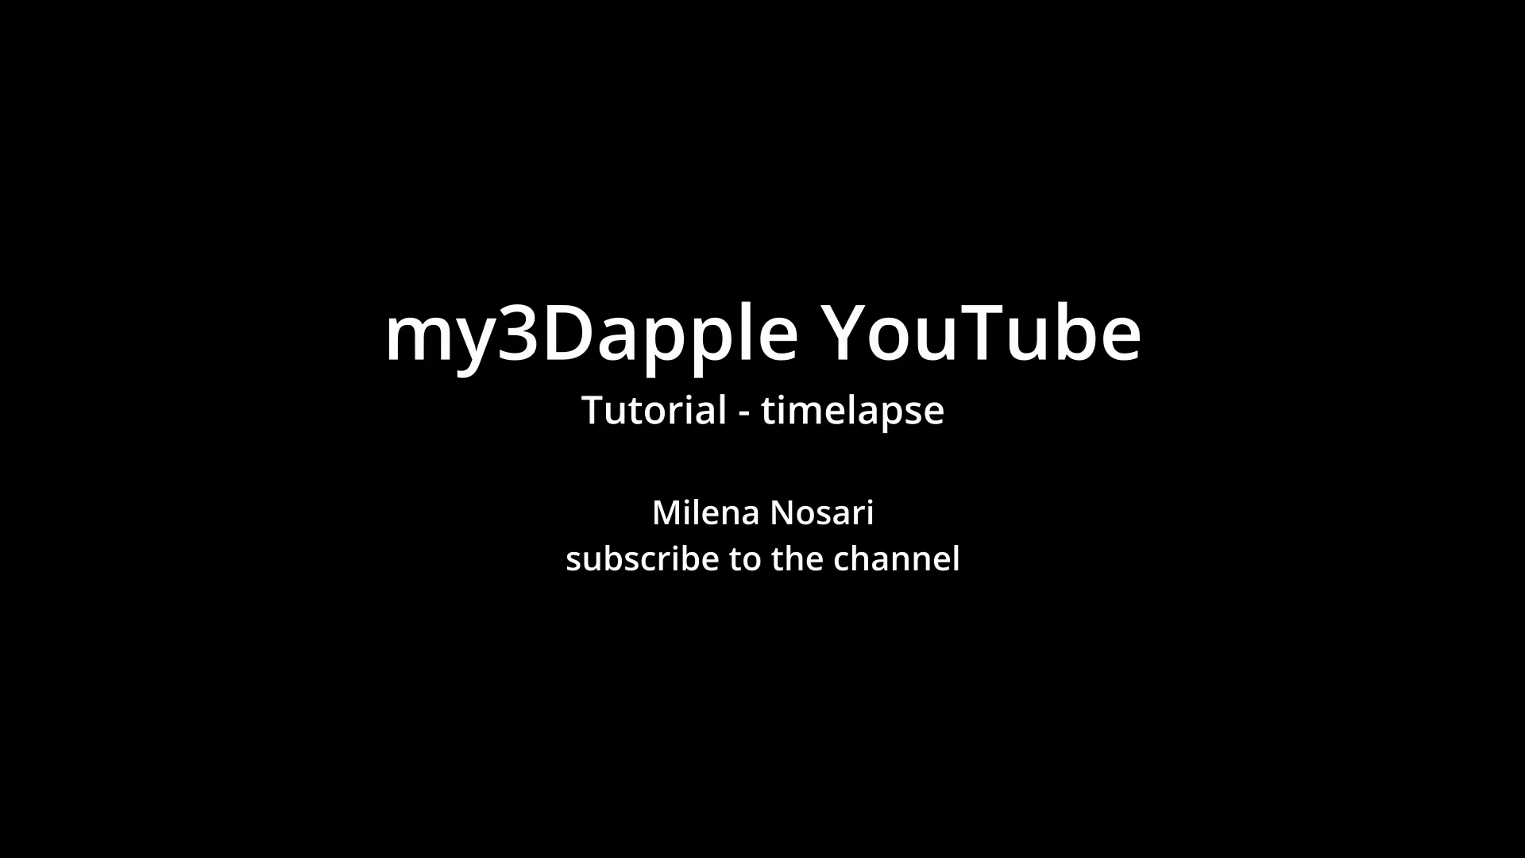